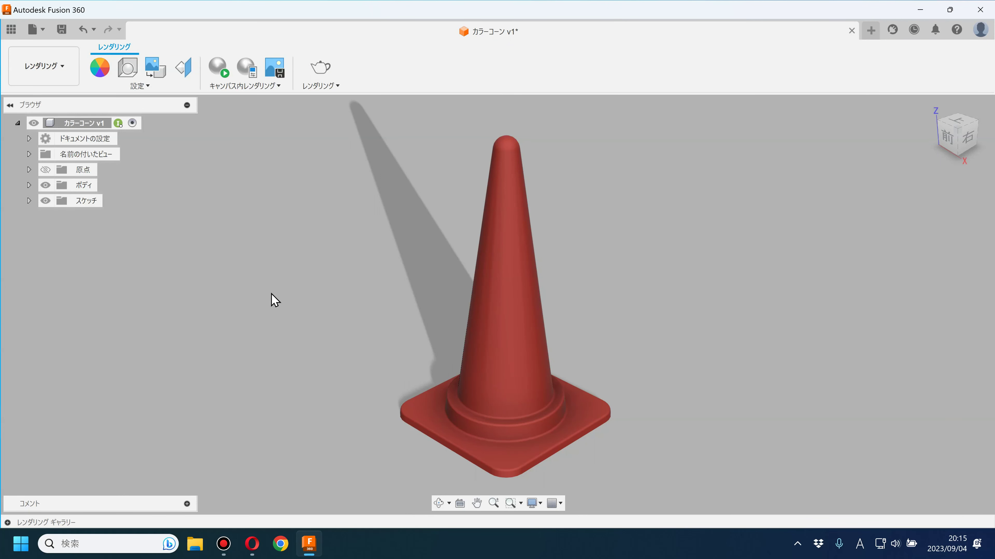
Step: Start a new empty design and turn on the layout grid
mouse_move(361, 319)
shift+middle_down()
mouse_move(340, 314)
mouse_move(355, 339)
mouse_move(360, 204)
mouse_move(355, 358)
mouse_move(382, 222)
mouse_move(377, 314)
mouse_move(339, 338)
mouse_move(315, 338)
mouse_move(345, 338)
mouse_move(367, 418)
mouse_move(377, 196)
mouse_move(377, 220)
mouse_move(356, 204)
mouse_move(349, 273)
mouse_move(358, 327)
mouse_move(374, 347)
mouse_move(361, 342)
shift+middle_up()
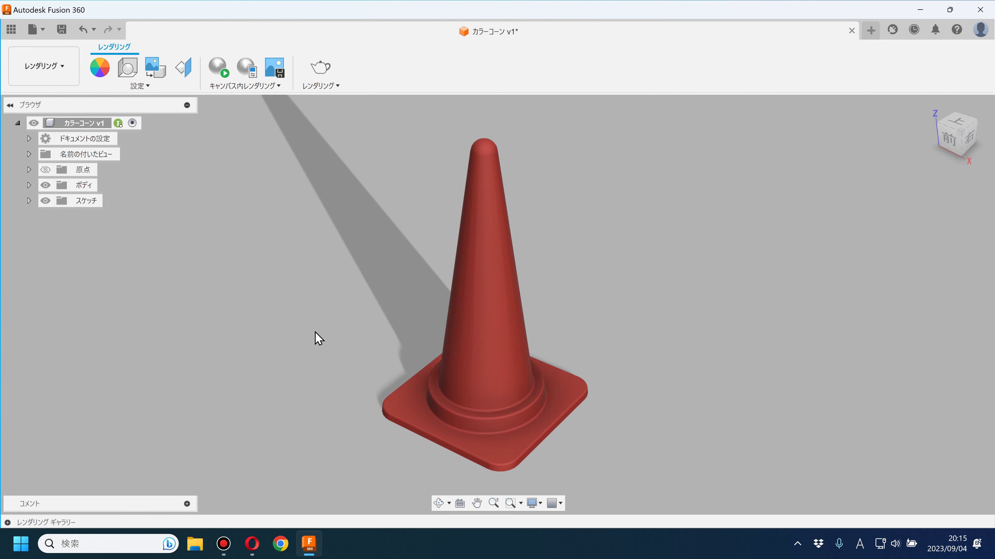
click(871, 30)
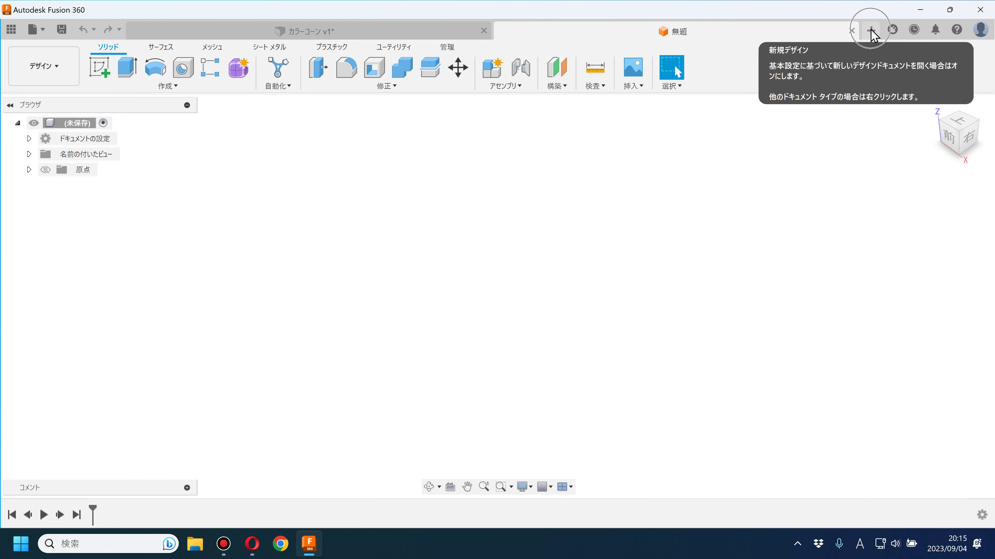
click(547, 489)
click(544, 407)
click(406, 353)
middle_drag(526, 366, 482, 380)
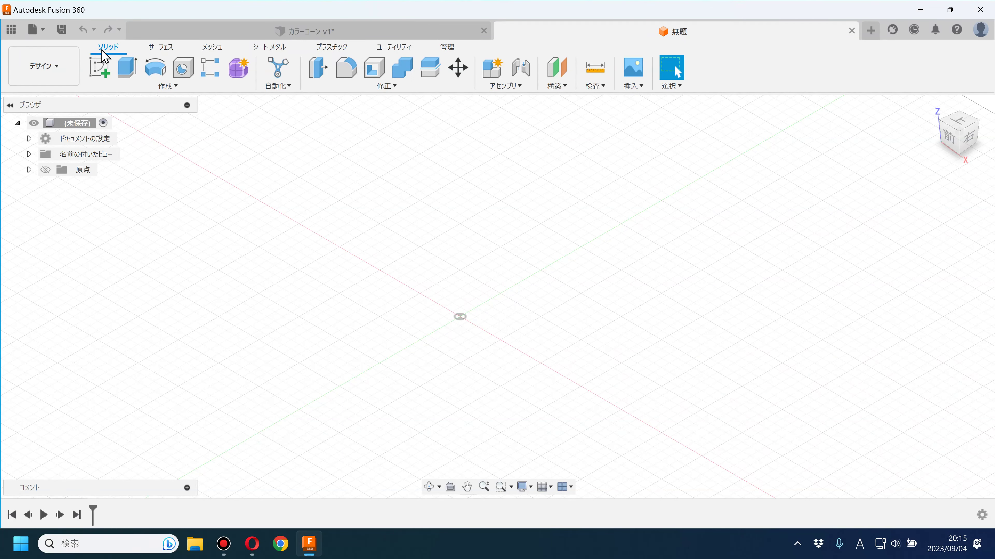
Step: Start a sketch on the XY ground plane
click(103, 74)
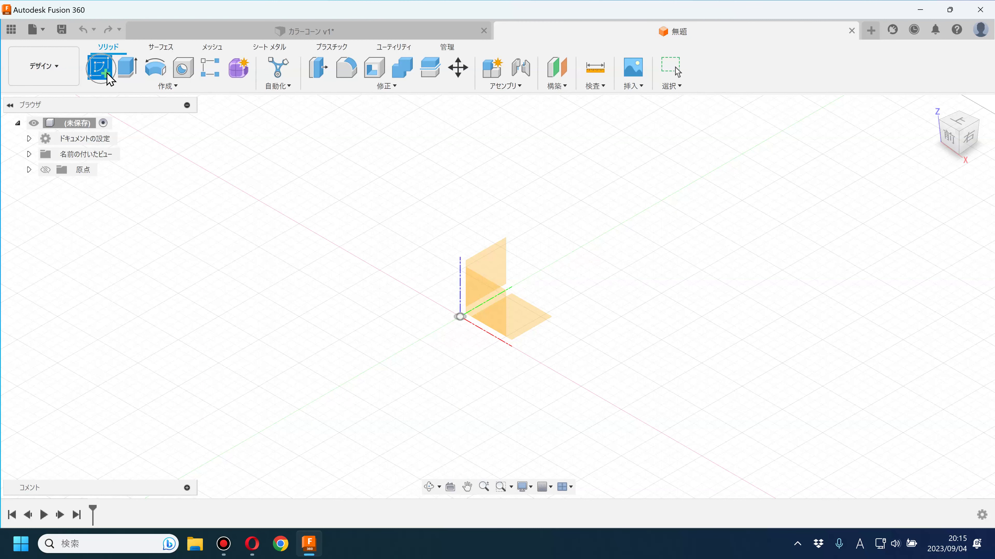
click(533, 325)
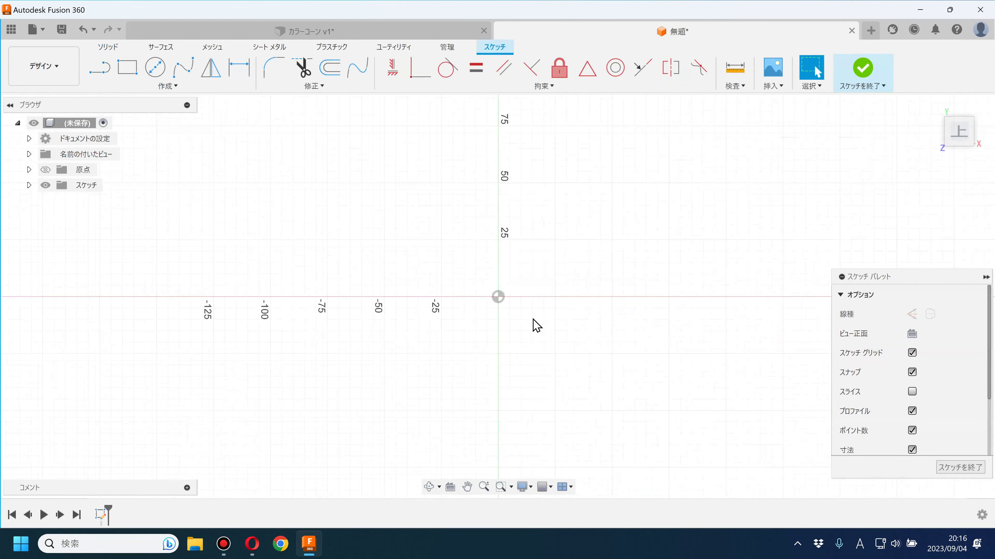
middle_drag(533, 318, 493, 332)
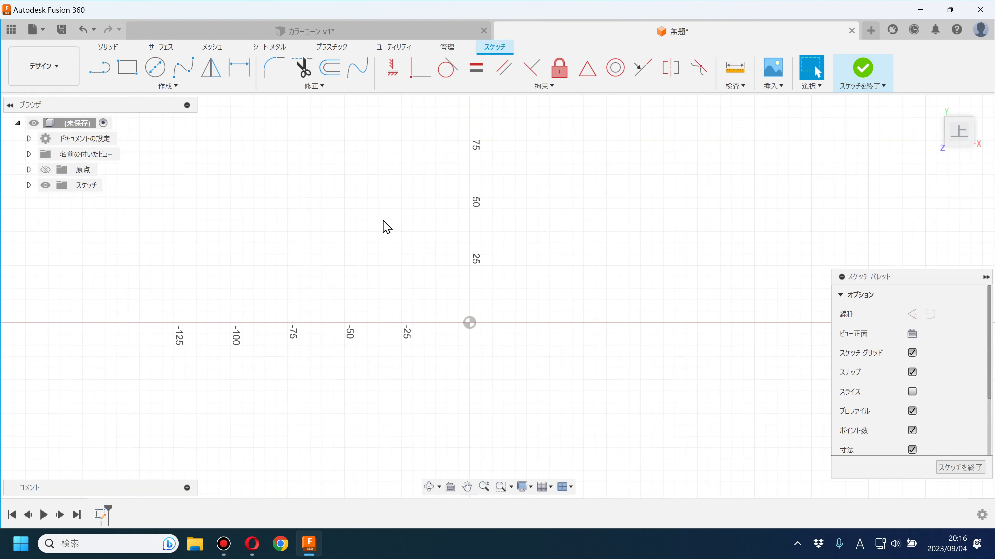
Step: Draw a centre-point rectangle starting from the origin
click(154, 87)
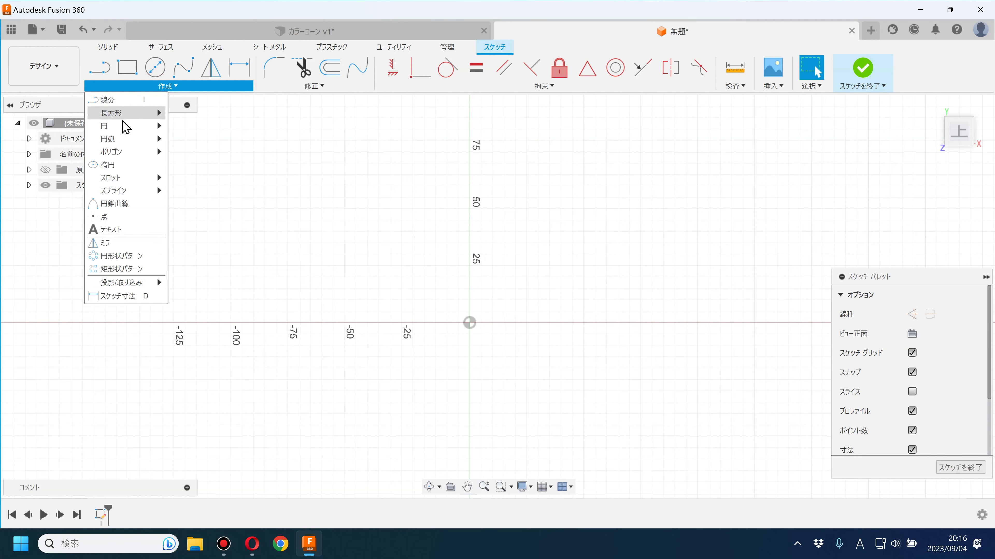
mouse_move(124, 113)
click(211, 141)
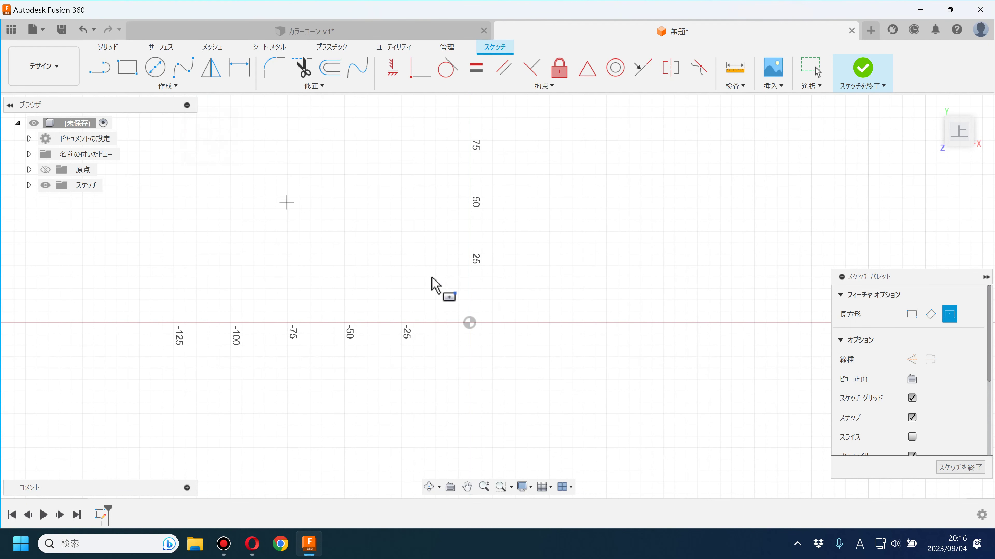
click(469, 322)
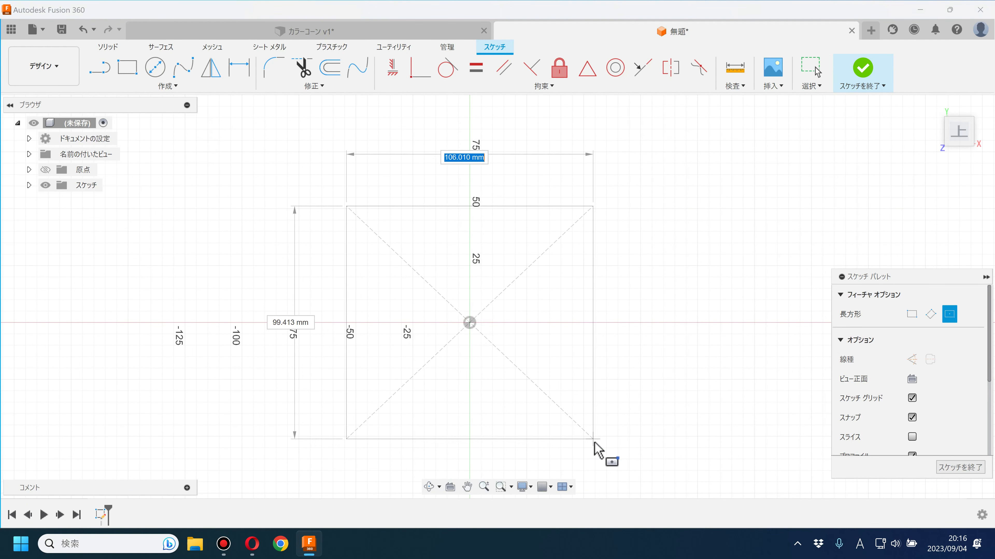
click(614, 462)
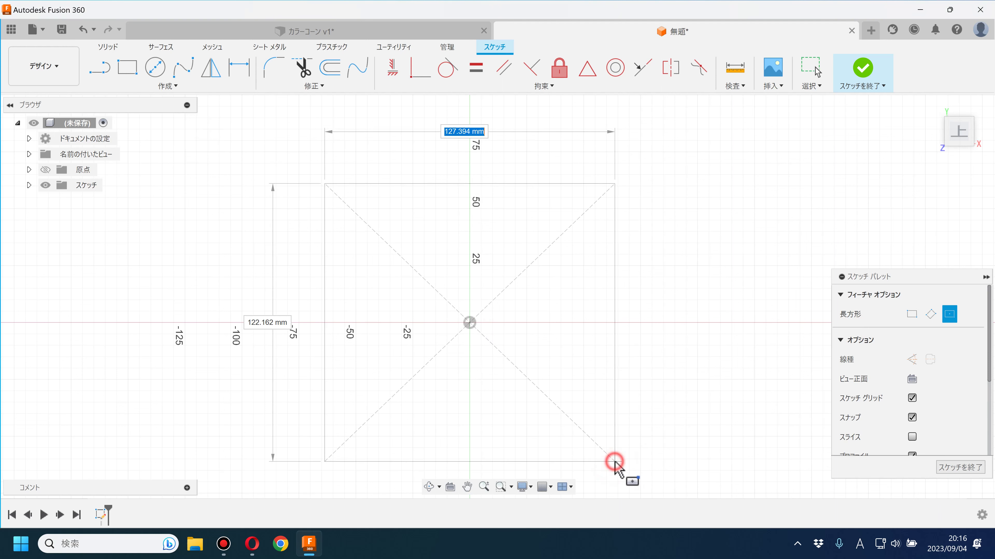
Step: Dimension the rectangle's top edge at 390 mm
mouse_move(240, 68)
click(245, 70)
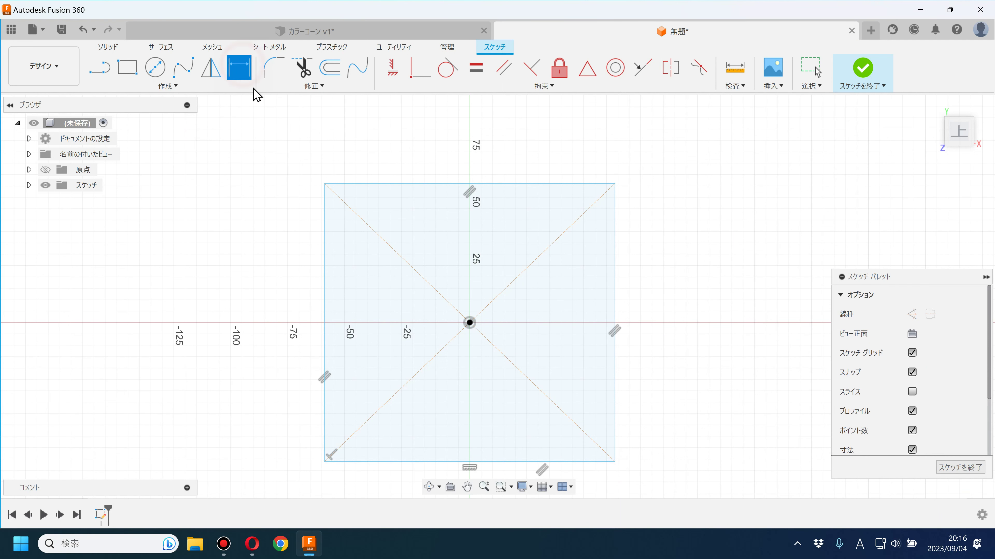
click(381, 184)
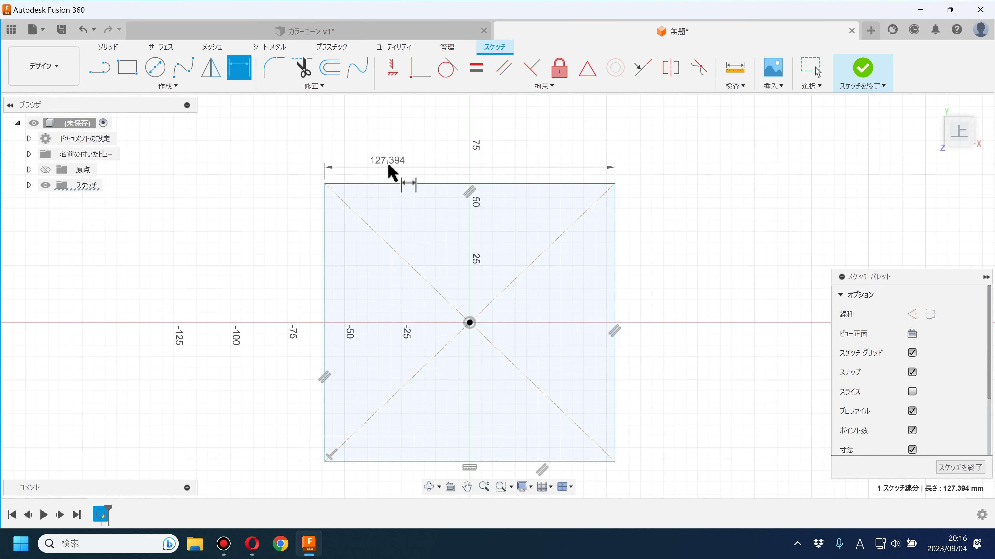
click(388, 167)
text(390)
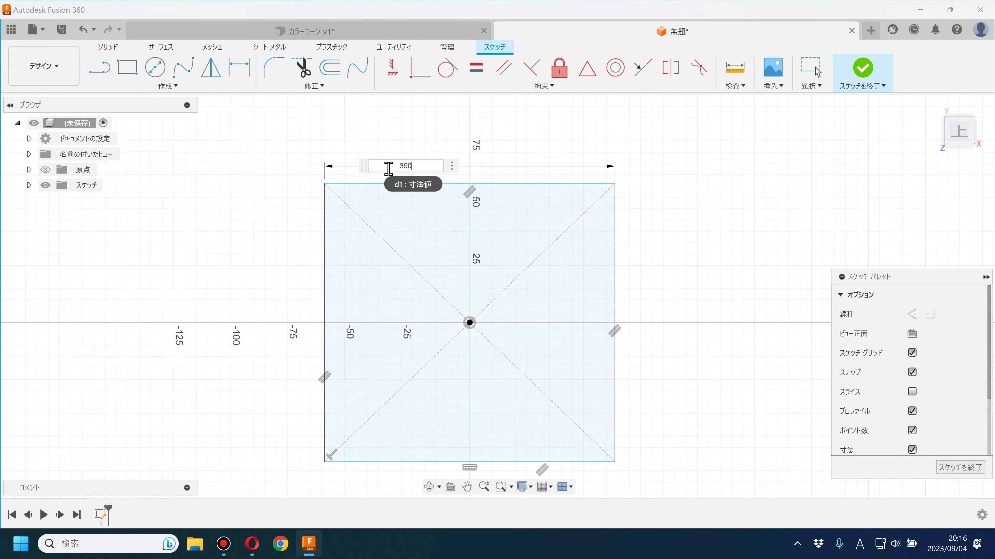
key(Return)
scroll(392, 196, down, 5)
scroll(399, 207, down, 4)
scroll(411, 225, down, 2)
scroll(381, 260, down, 1)
scroll(382, 260, up, 2)
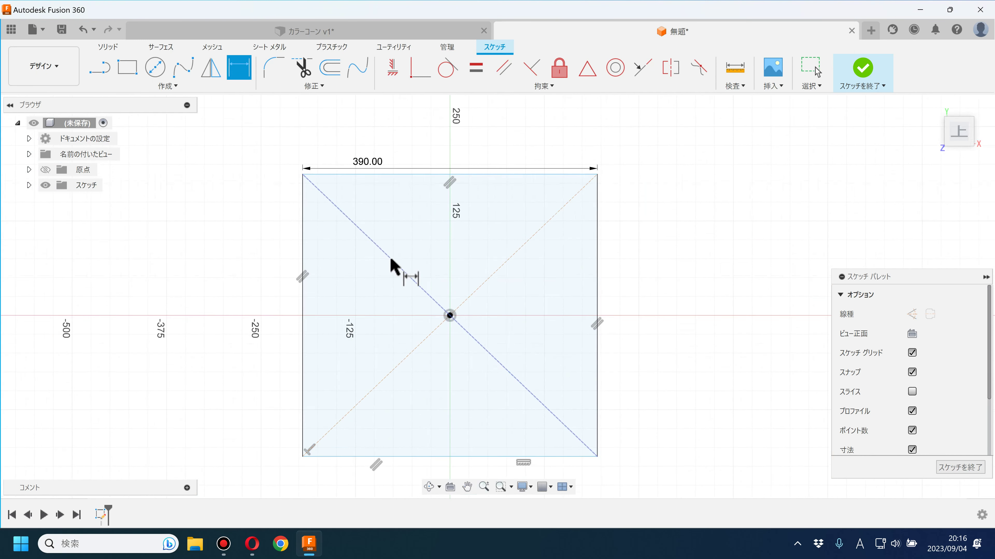
scroll(393, 262, up, 3)
key(Escape)
Step: Undo the width change, then re-edit the width dimension to 390
key(ctrl+z)
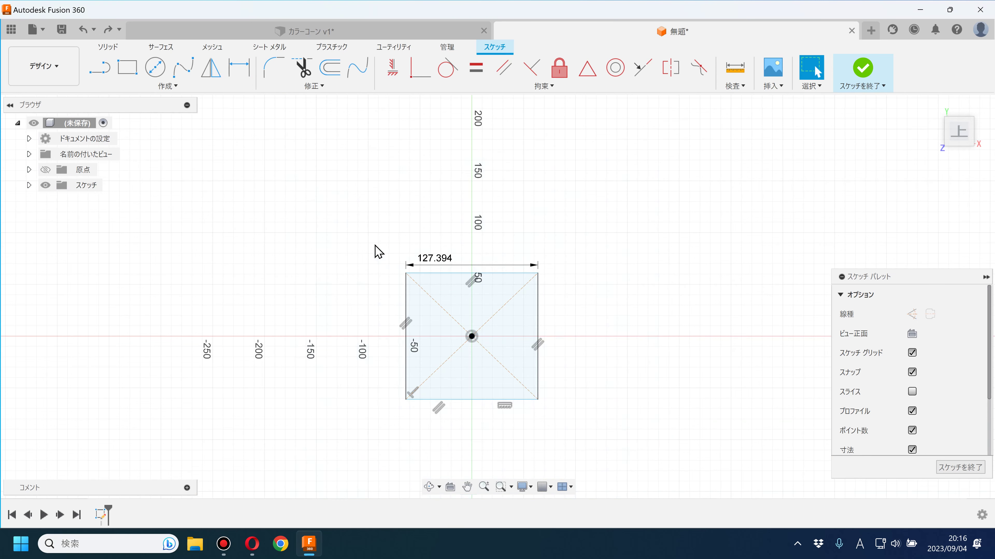
scroll(464, 293, up, 3)
scroll(382, 231, up, 3)
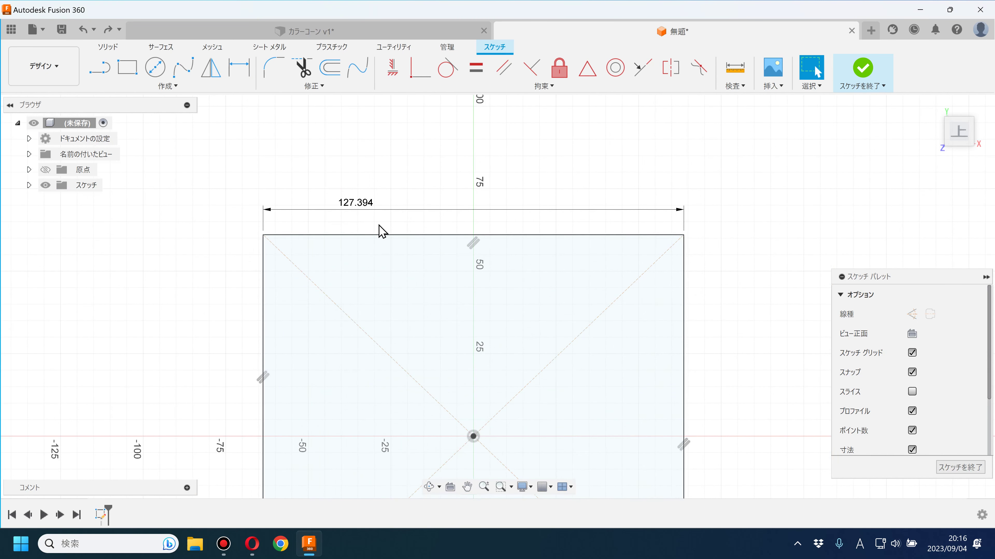
double_click(358, 204)
text(3)
key(Return)
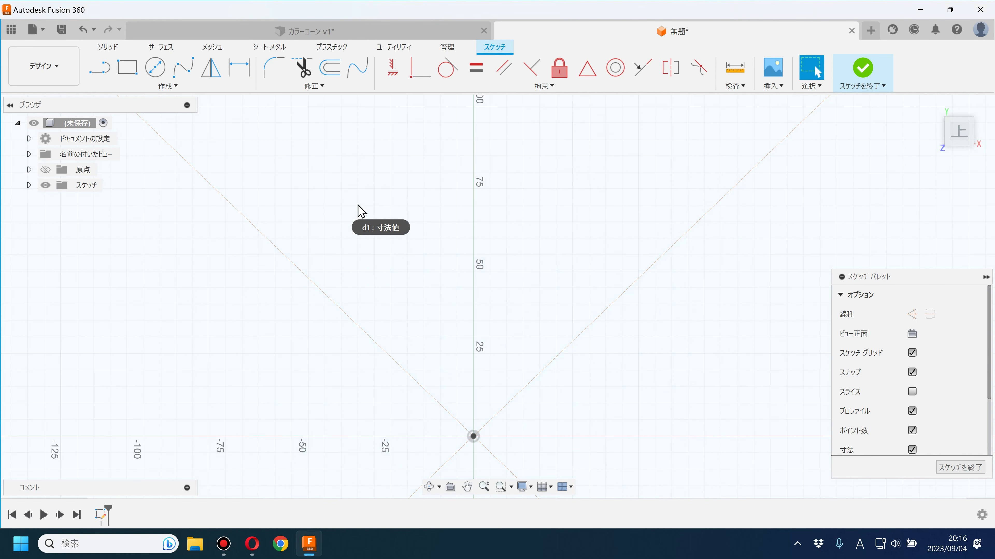
scroll(380, 214, down, 3)
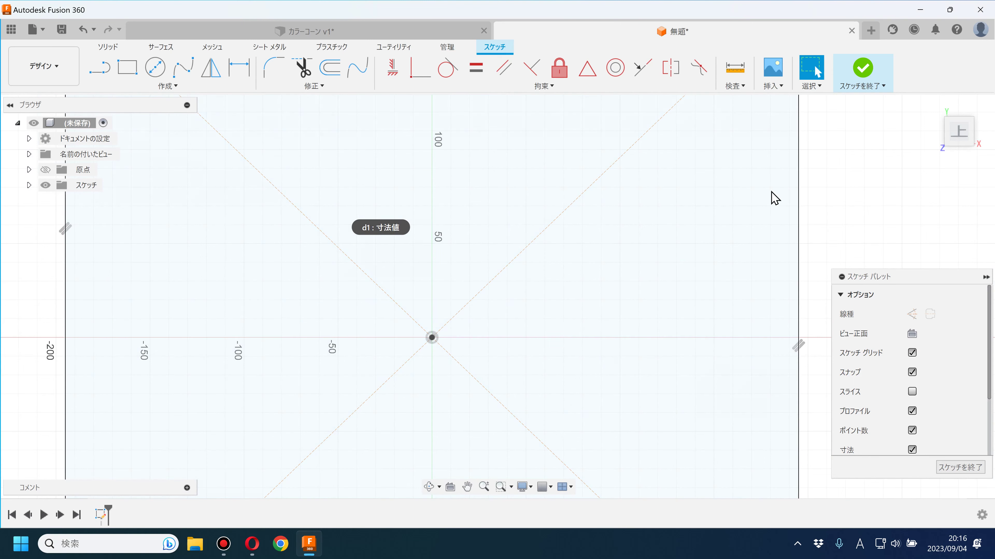
Step: Discard the untitled design and enable 'Scale entire sketch with first dimension' in Design preferences
click(852, 31)
click(523, 298)
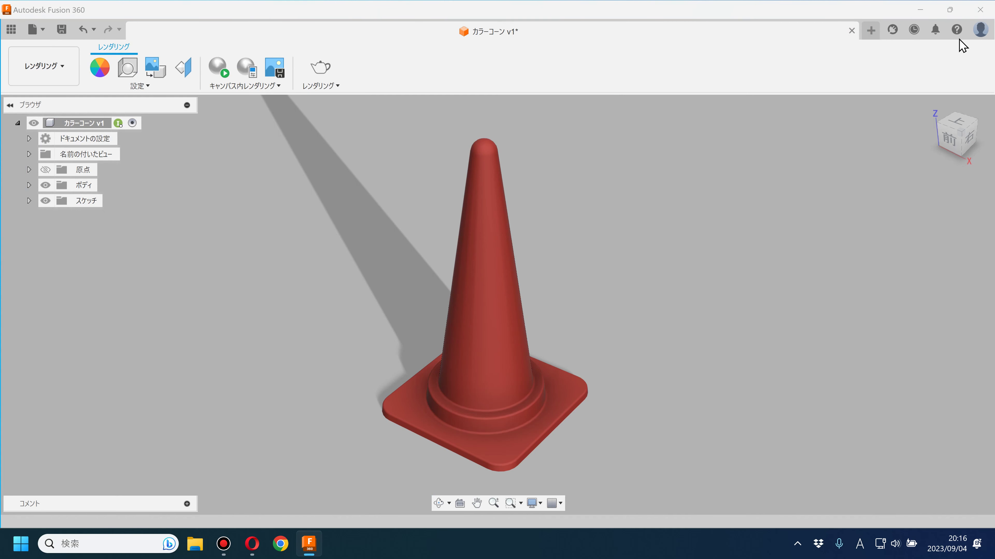
click(980, 30)
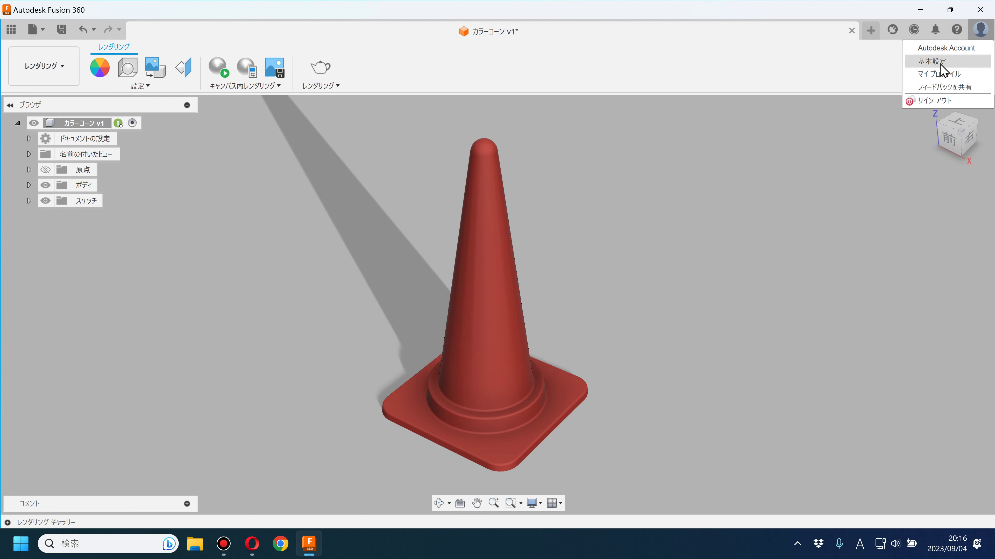
click(941, 63)
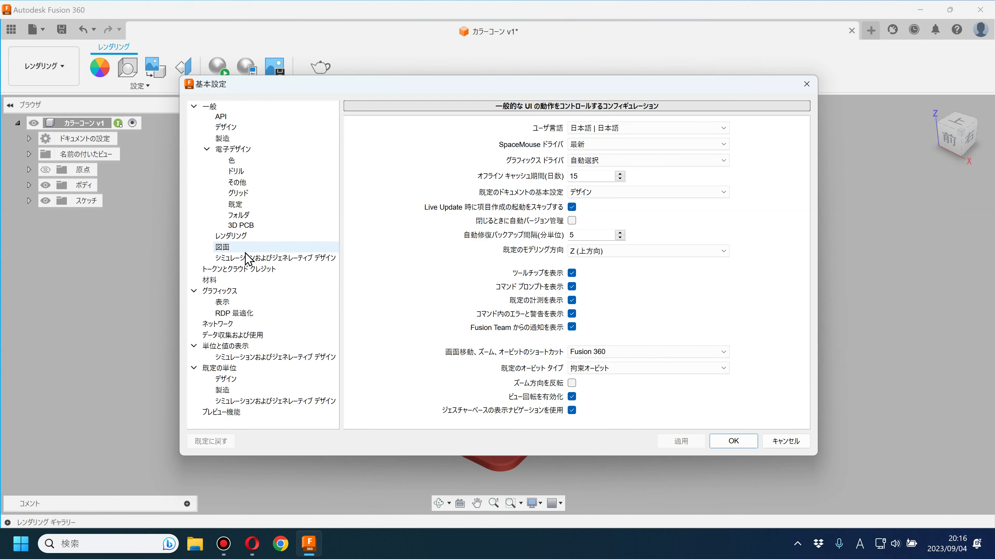
click(230, 128)
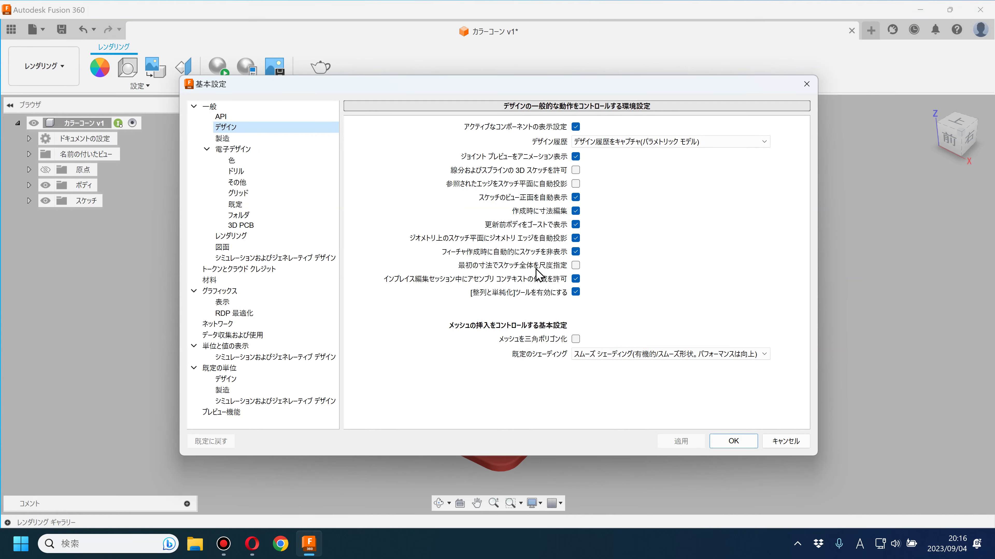
click(576, 266)
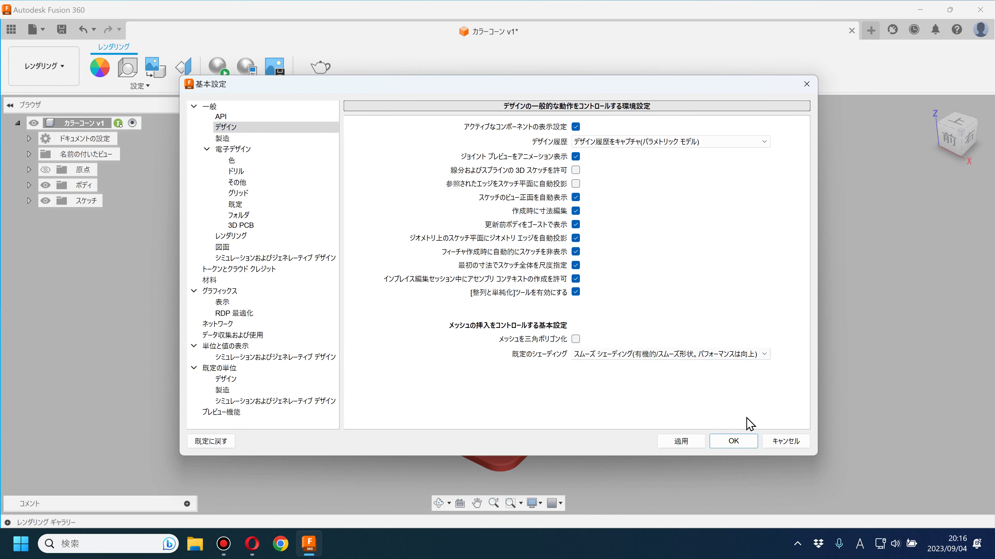
click(733, 441)
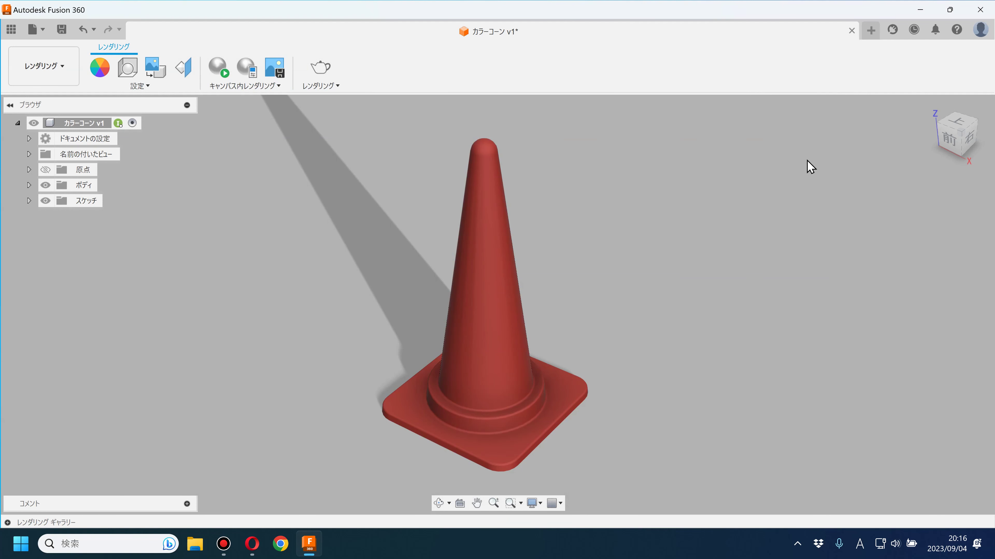
Step: Start another new design with a sketch on the XY ground plane
click(870, 32)
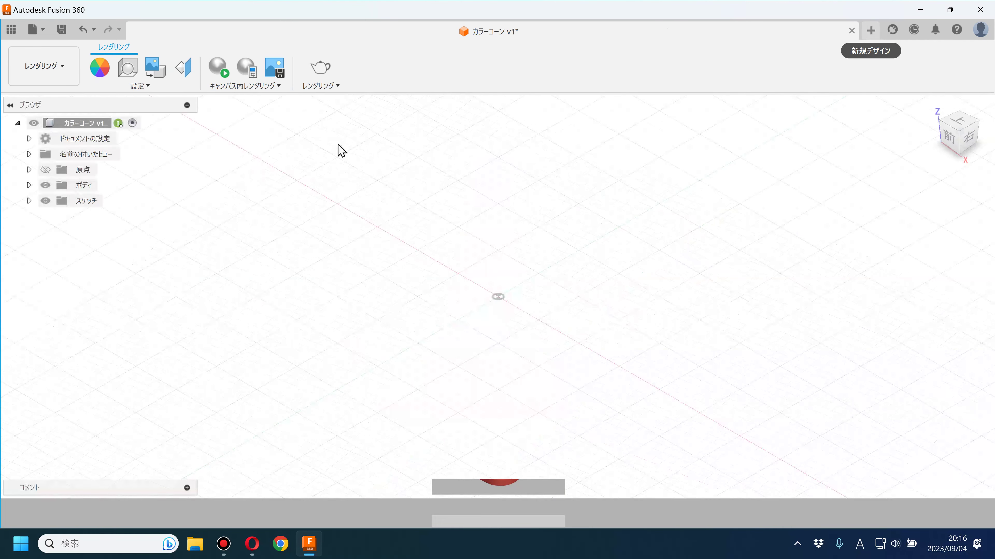
click(99, 67)
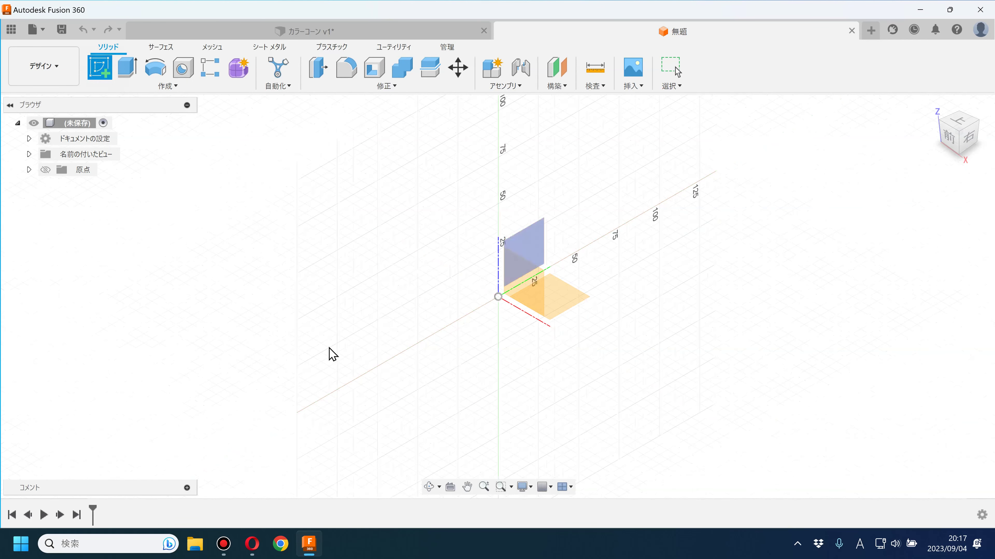
click(569, 307)
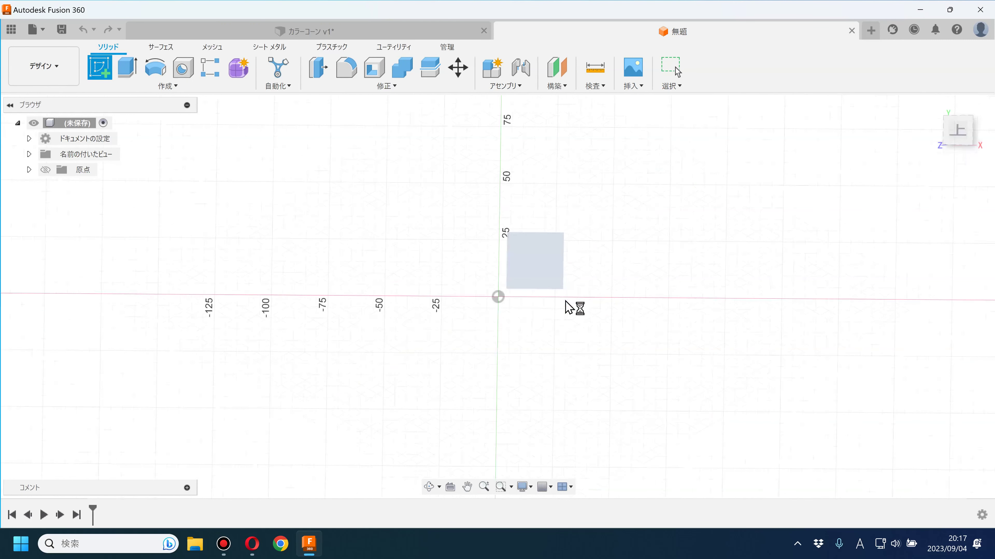
Step: Draw a centre-point rectangle from the origin
click(163, 90)
mouse_move(117, 113)
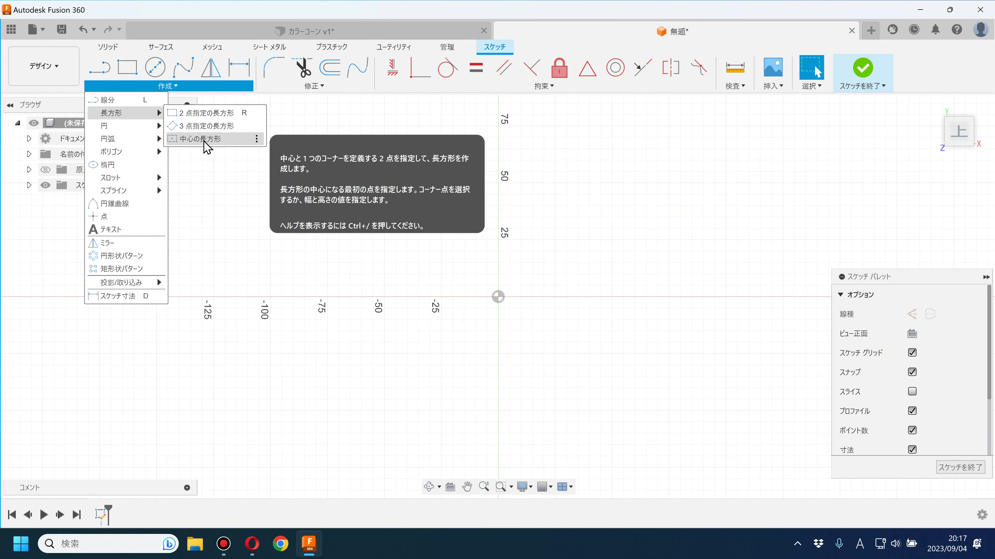
click(204, 142)
click(498, 296)
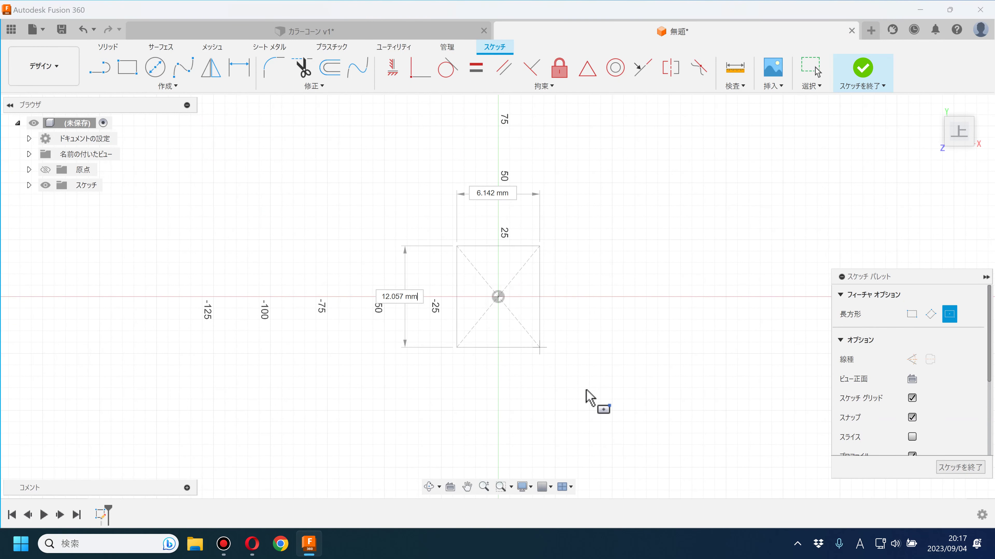
click(611, 414)
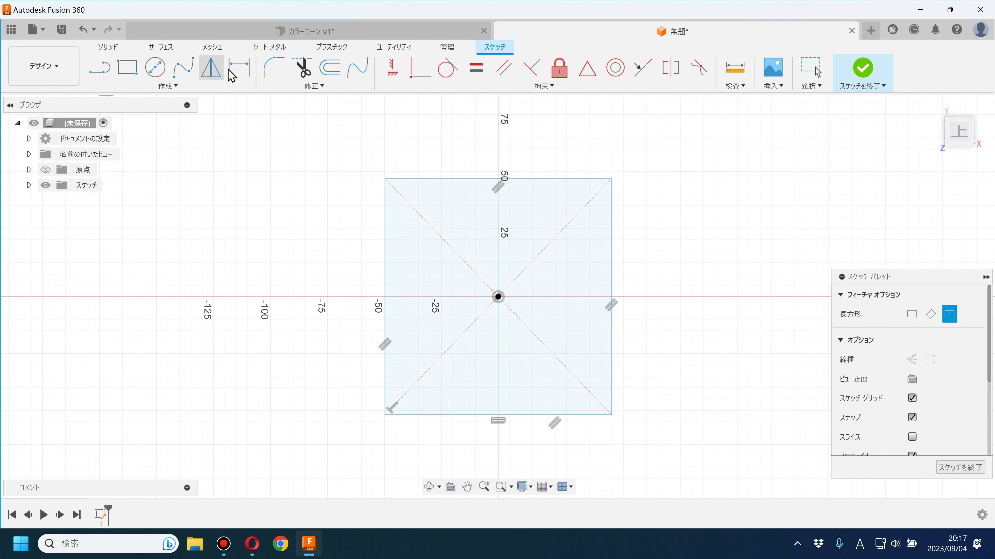
Step: Dimension the rectangle's top edge at 390 mm, scaling the whole sketch
click(238, 67)
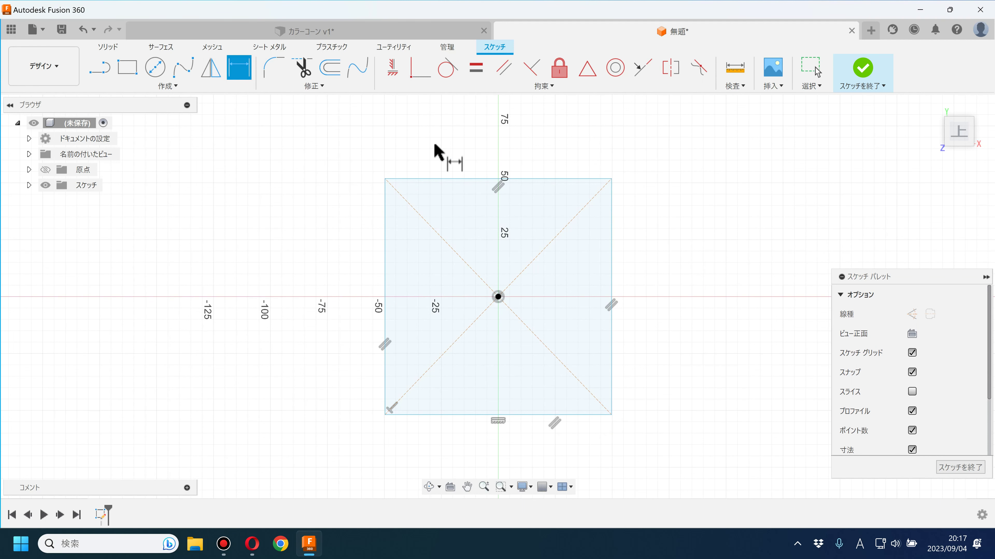
click(441, 179)
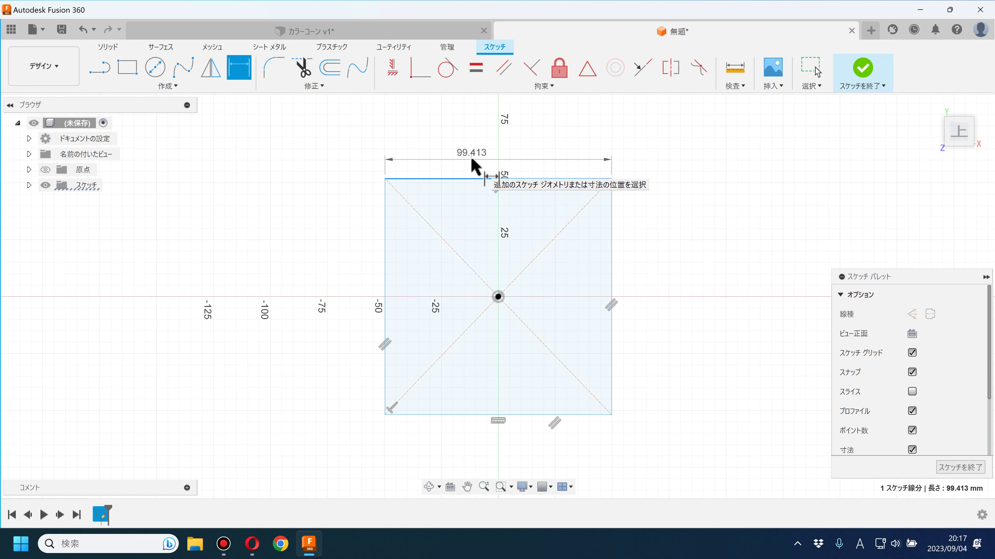
click(472, 160)
text(39)
key(Return)
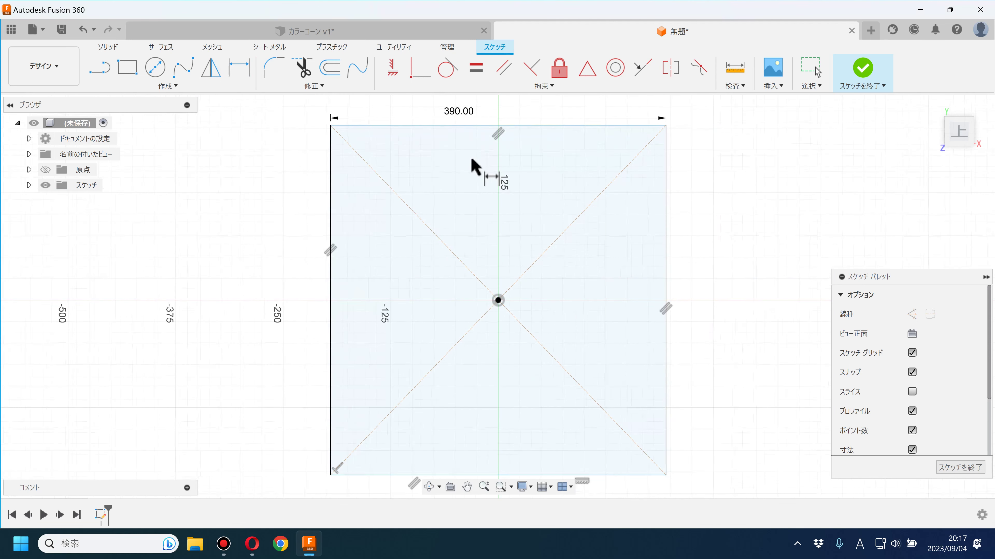
Step: Move the 390.00 dimension aside and recentre the square for more dimensioning
key(d)
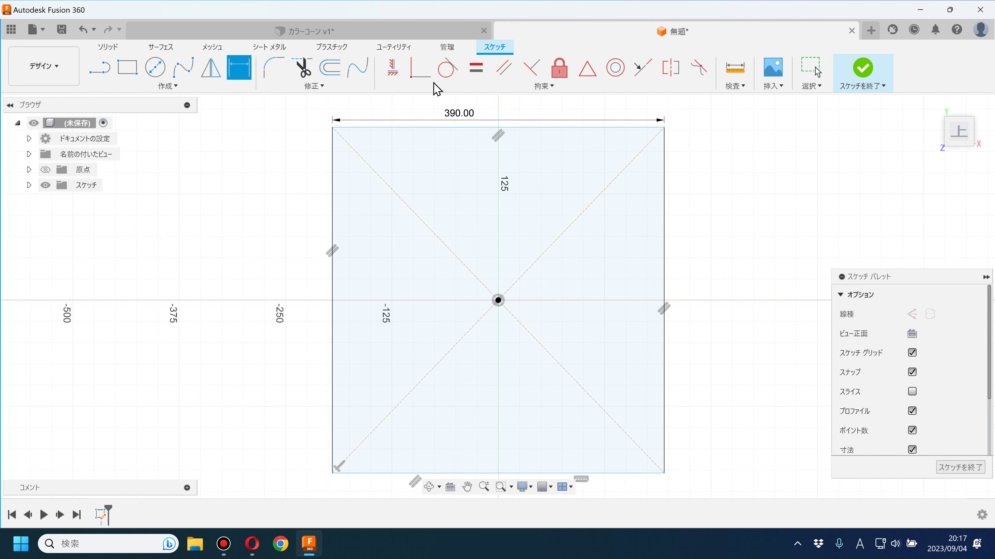
drag(466, 111, 497, 121)
key(d)
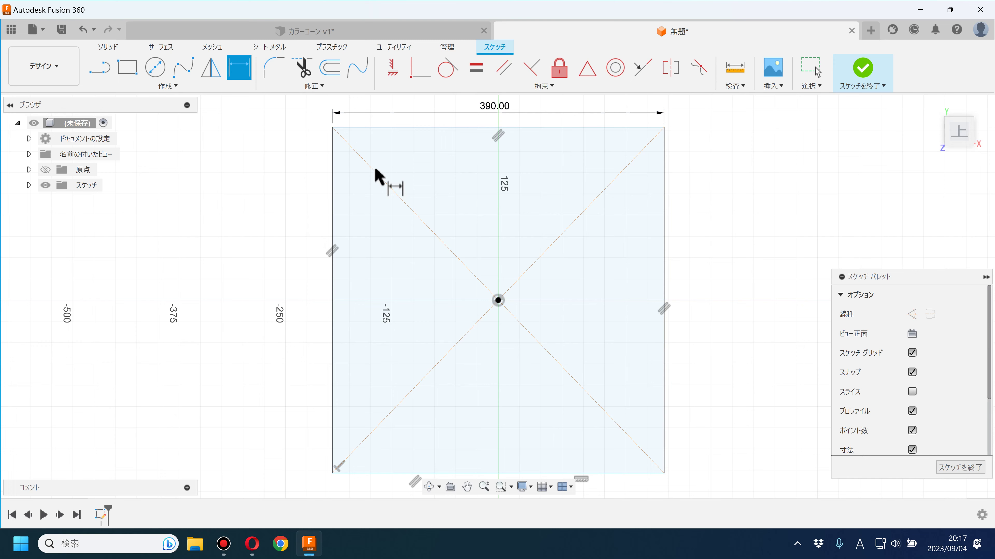
scroll(511, 177, up, 3)
scroll(472, 235, up, 3)
scroll(473, 235, up, 2)
scroll(538, 246, down, 3)
scroll(536, 248, down, 4)
scroll(537, 250, down, 2)
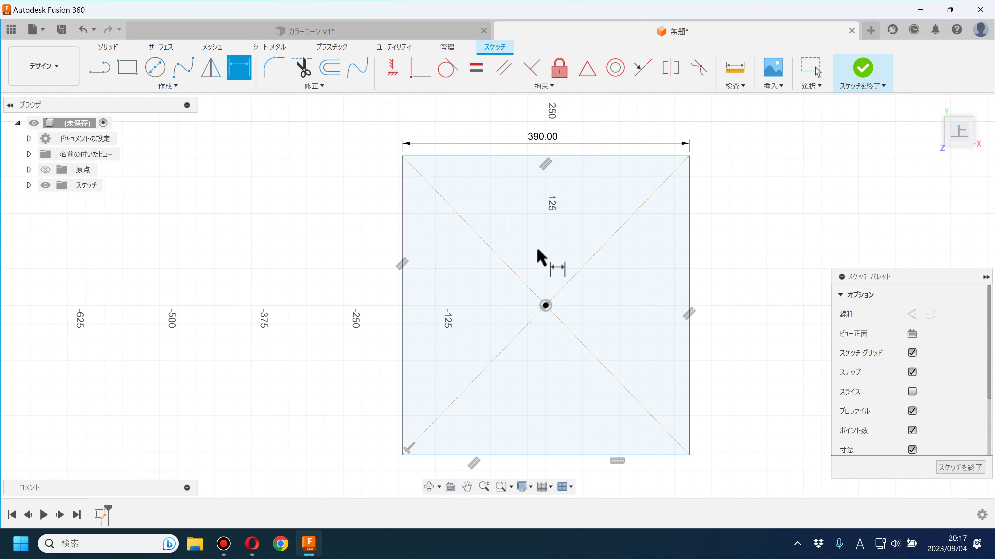
scroll(539, 251, up, 1)
middle_drag(540, 250, 497, 236)
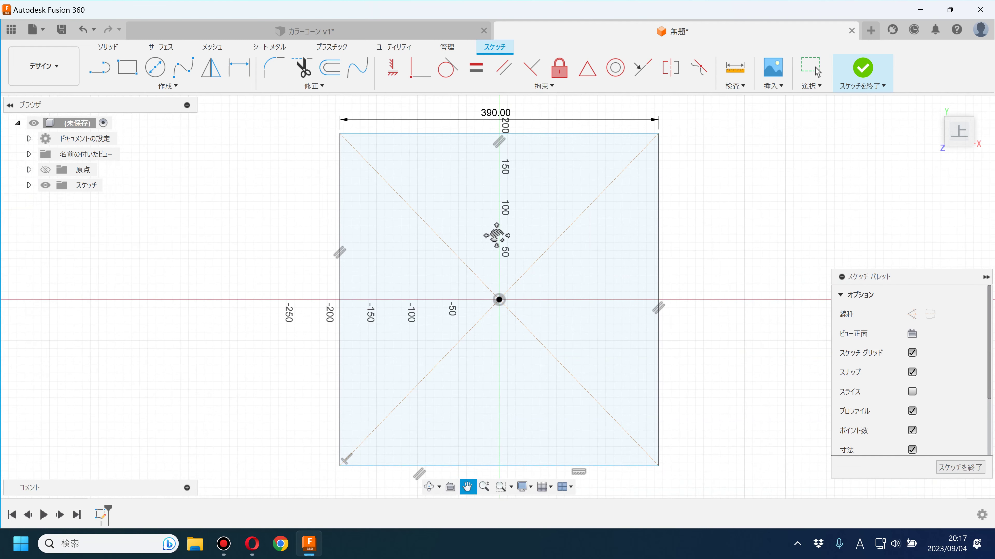
key(d)
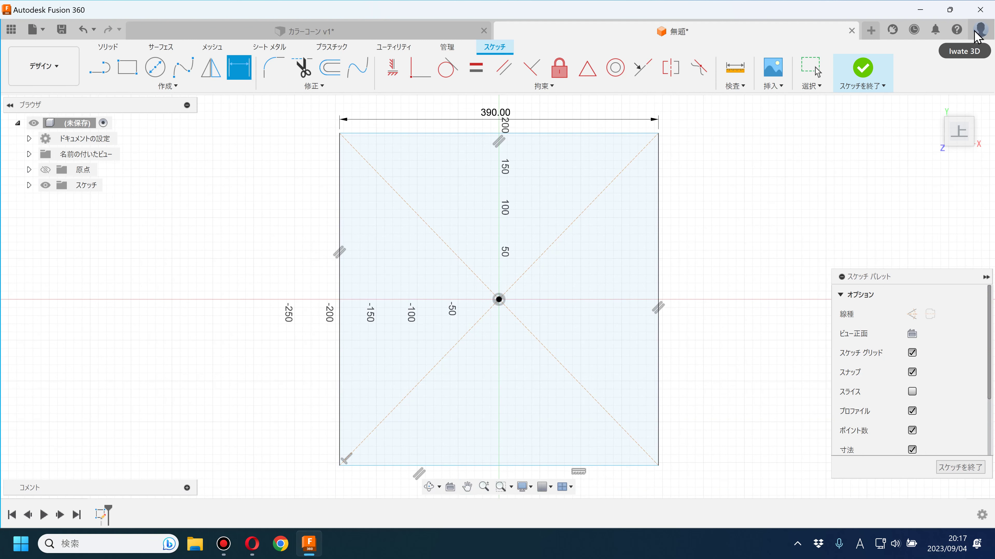
click(980, 34)
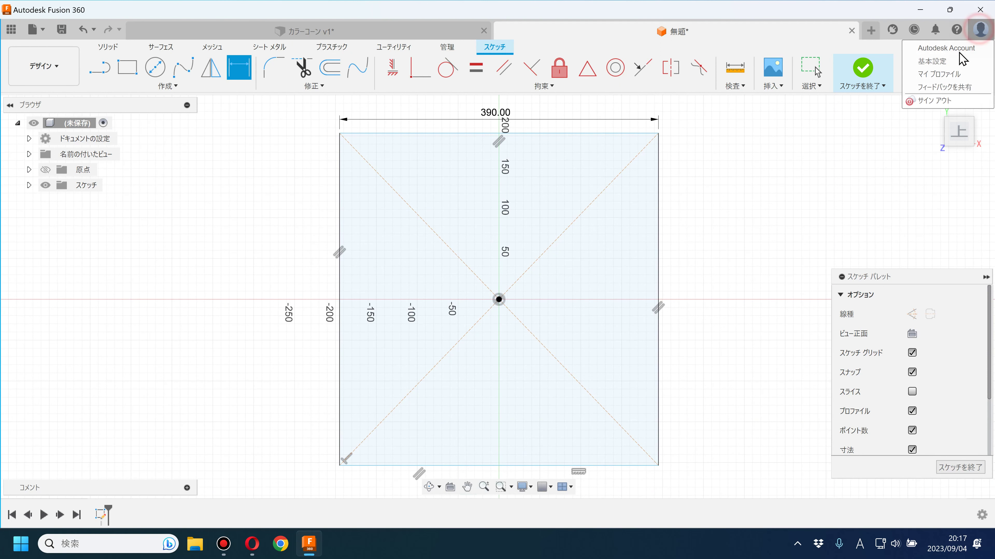
click(930, 63)
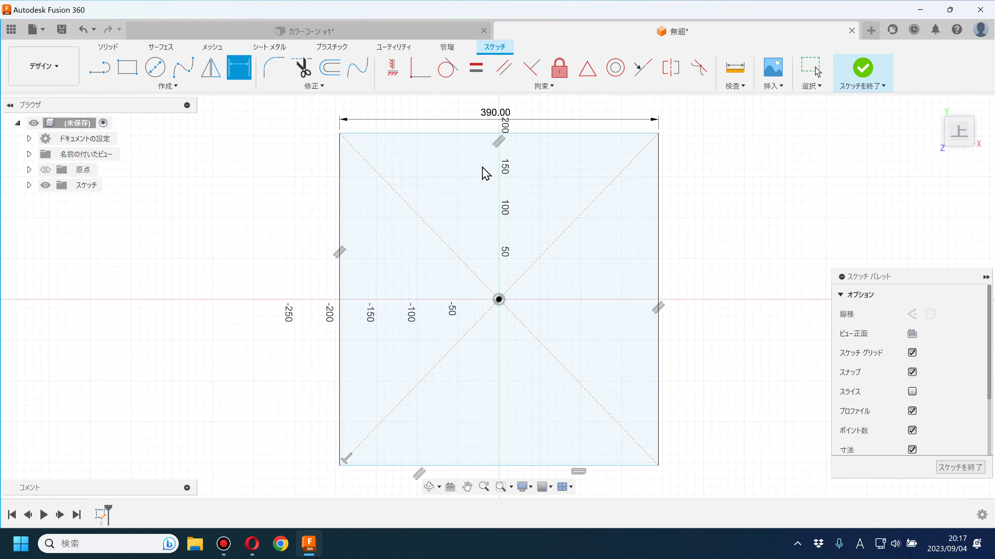
click(224, 128)
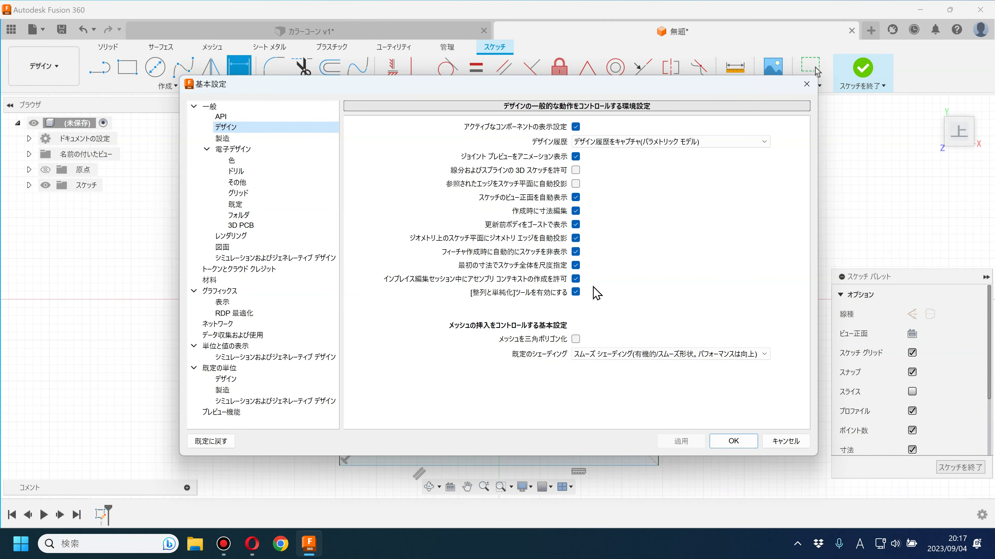
click(733, 441)
click(489, 114)
scroll(725, 227, down, 3)
scroll(705, 243, up, 2)
middle_drag(701, 234, 686, 262)
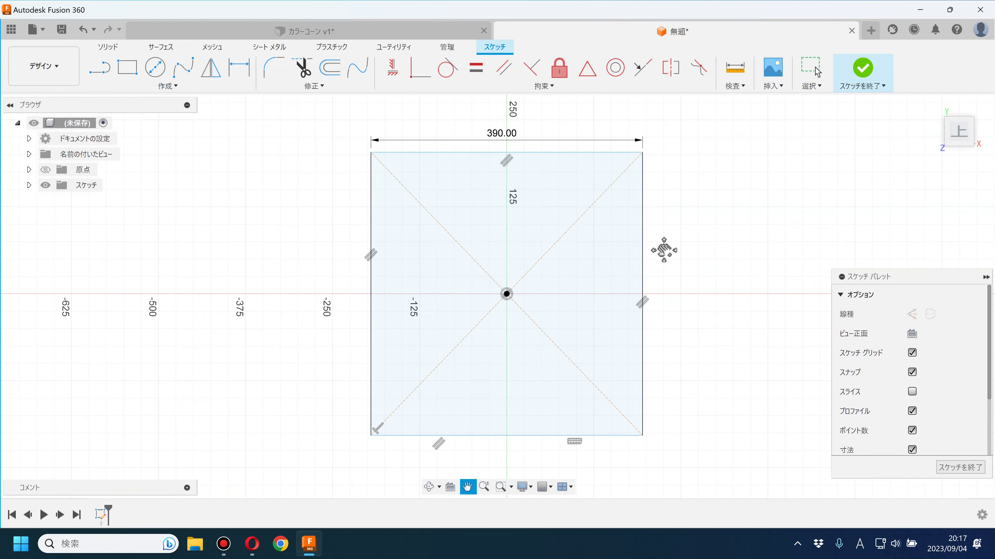
click(368, 298)
Step: Dimension the square's left edge at 390 and tidy both dimension positions
click(330, 288)
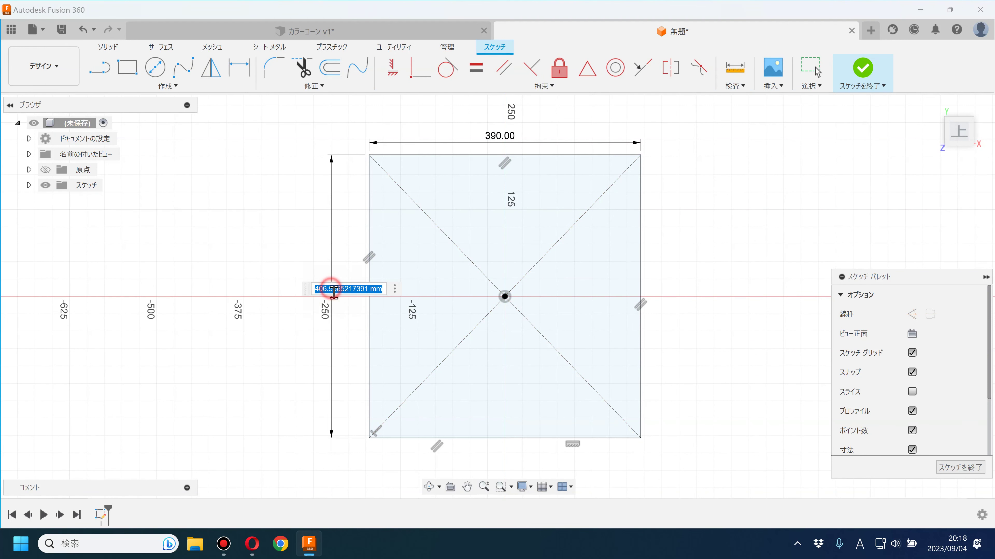
text(390)
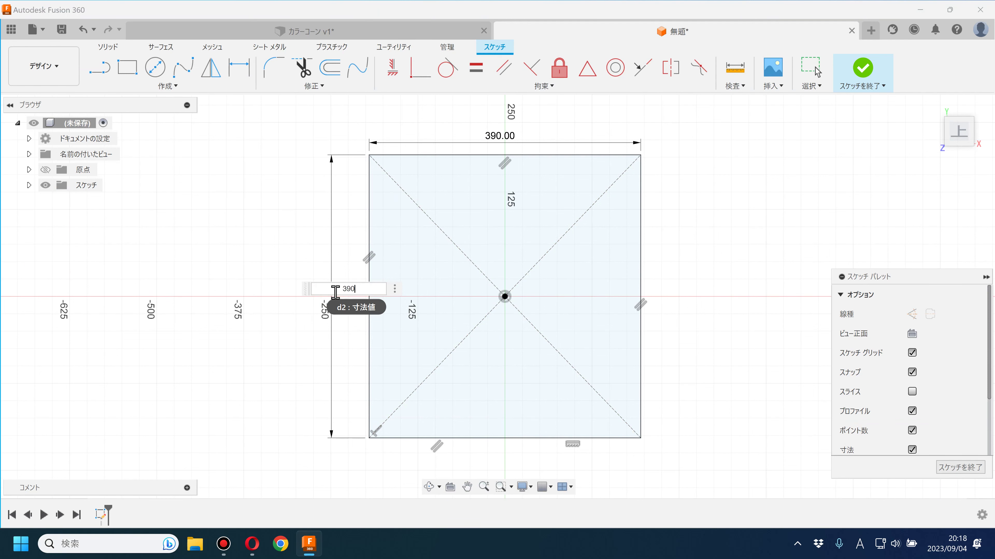
key(Return)
click(334, 292)
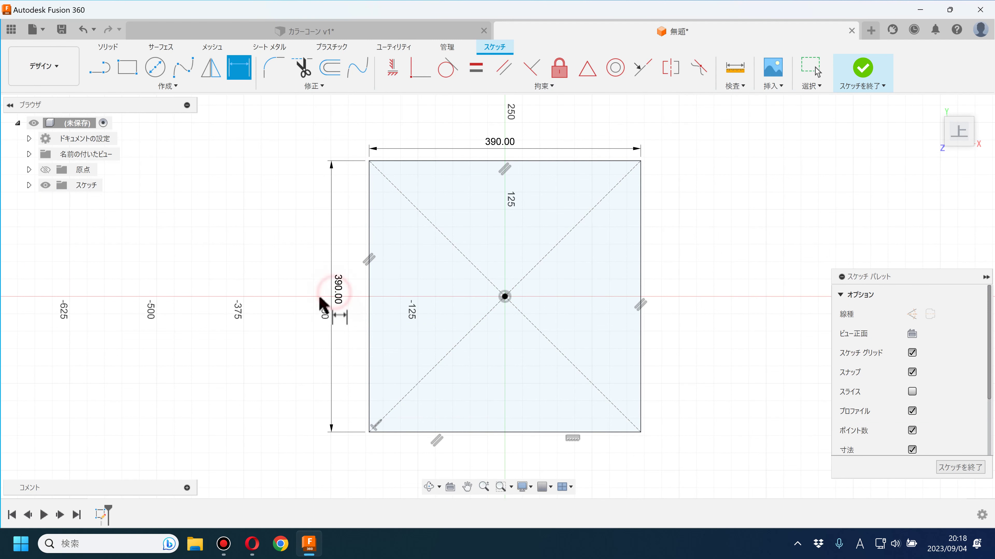
click(333, 294)
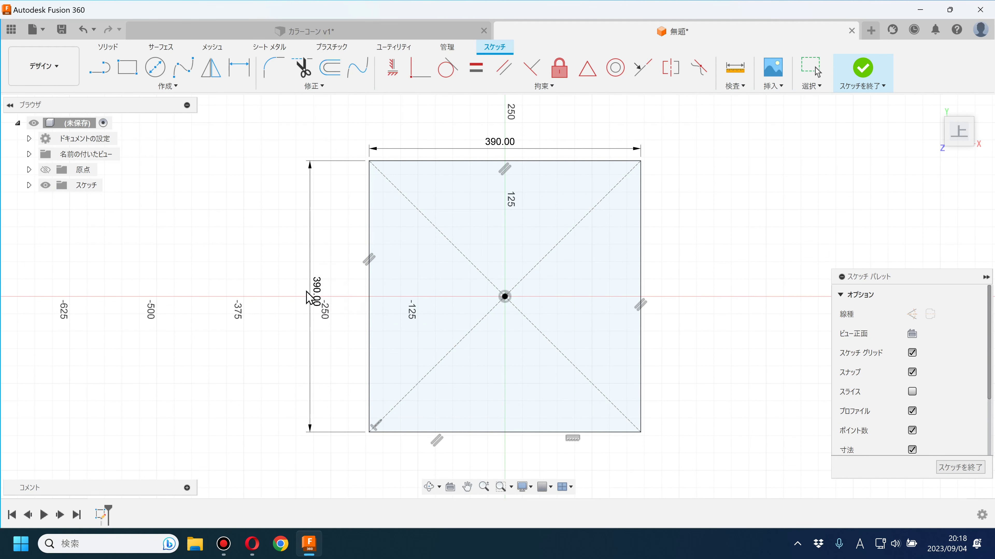
drag(494, 146, 502, 146)
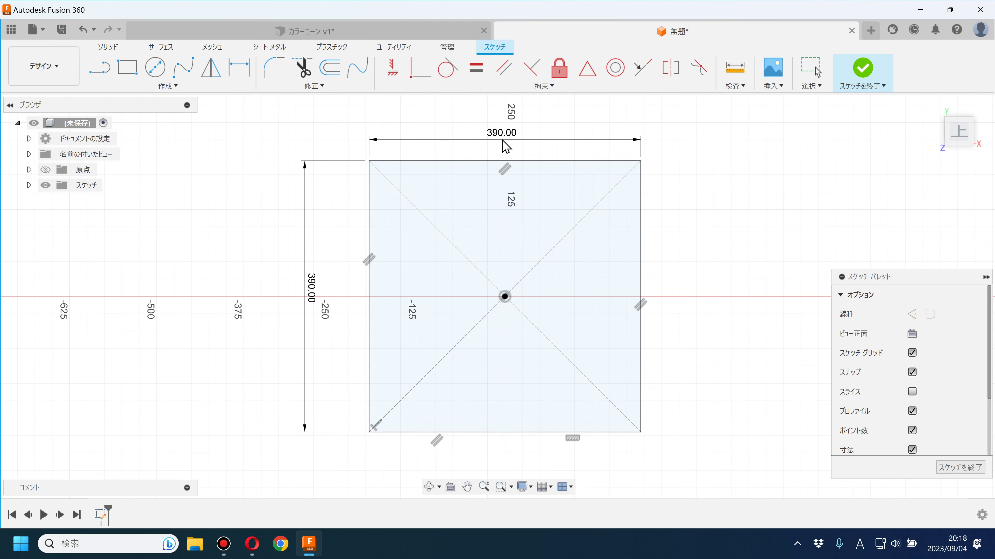
key(d)
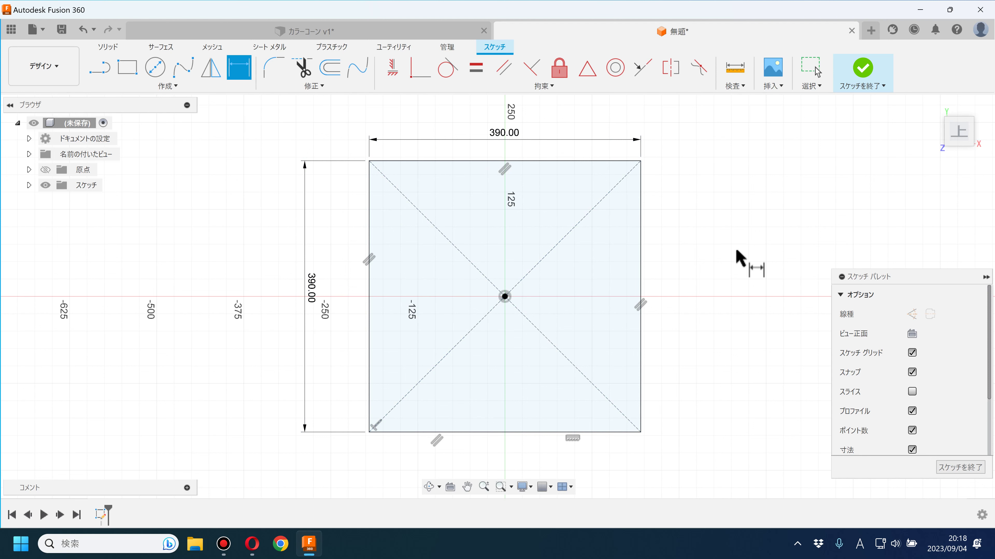
Step: Finish the sketch and extrude the square 19 mm
click(861, 75)
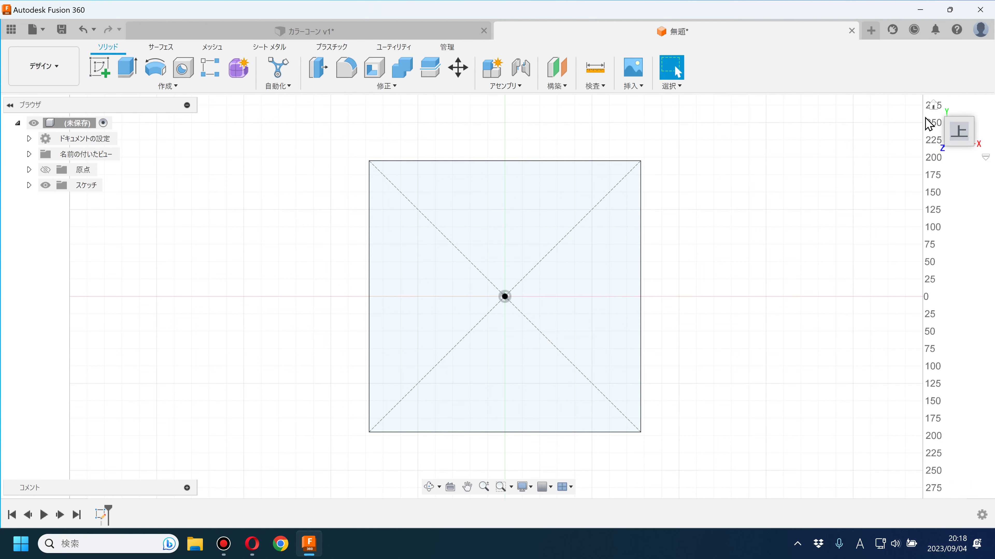
click(935, 104)
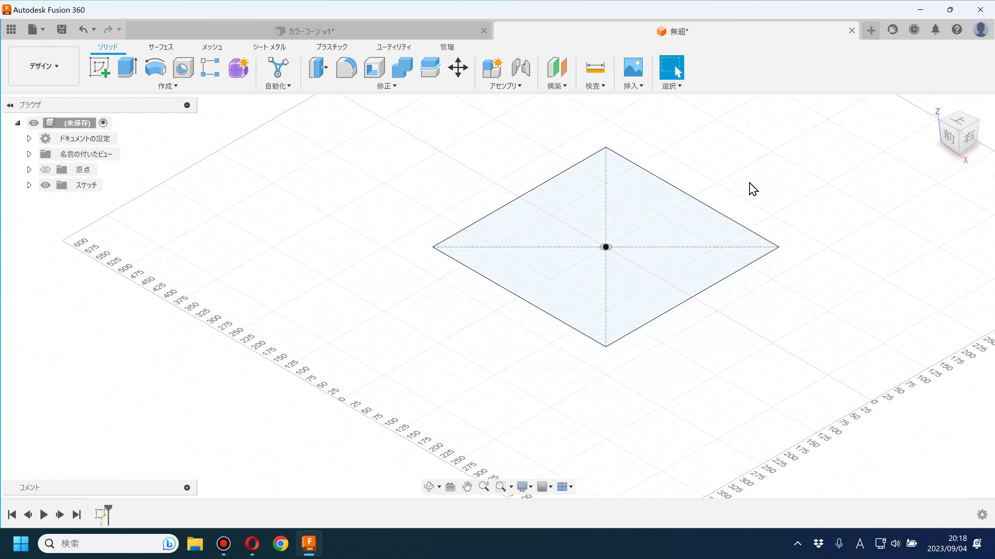
middle_drag(746, 189, 658, 233)
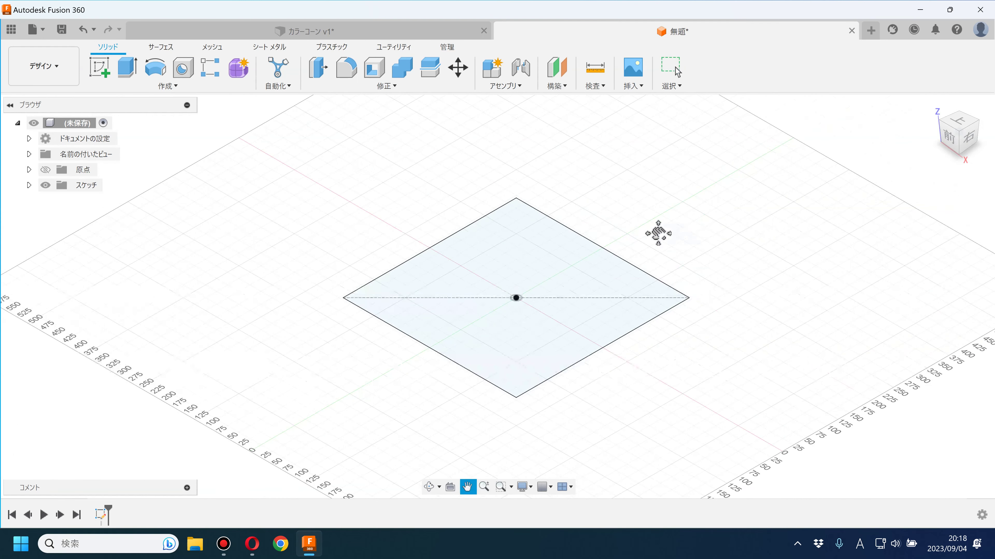
click(127, 70)
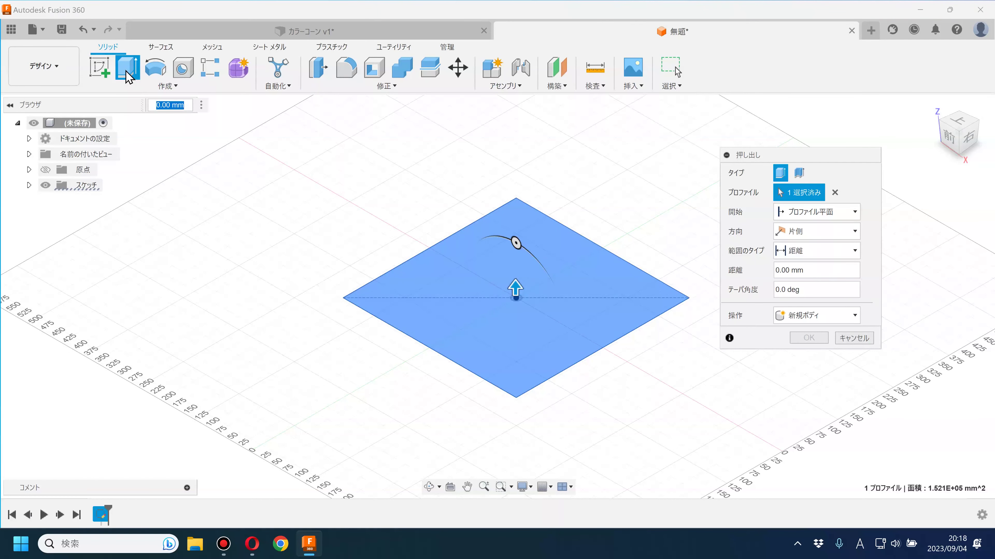
click(836, 272)
text(19)
key(Return)
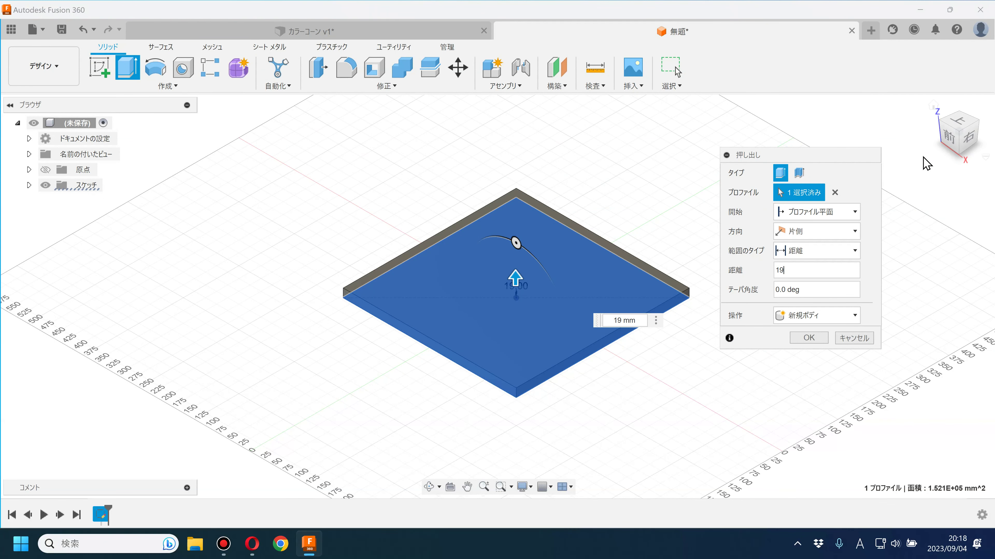
Step: Give the extrusion a -10° taper and create the bevelled body
click(948, 137)
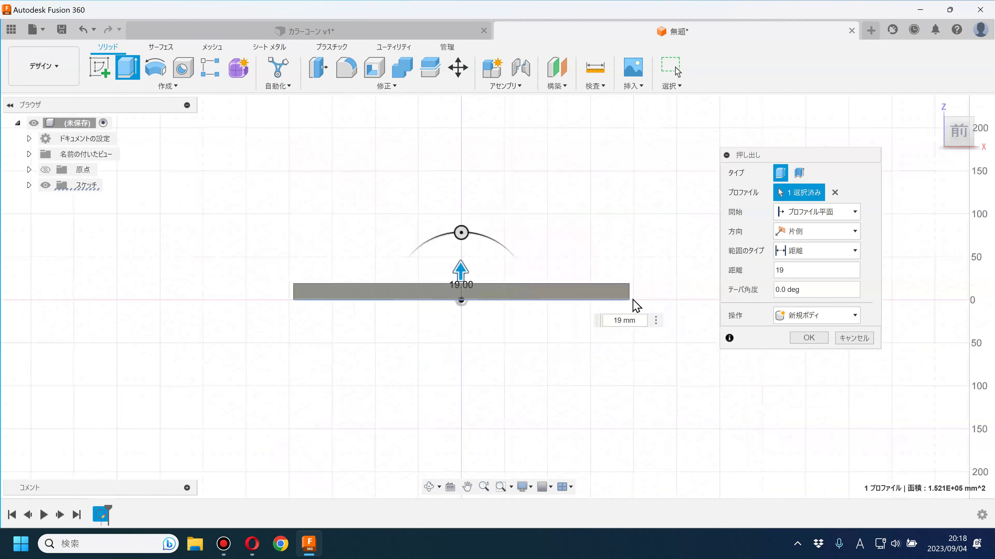
scroll(630, 280, up, 3)
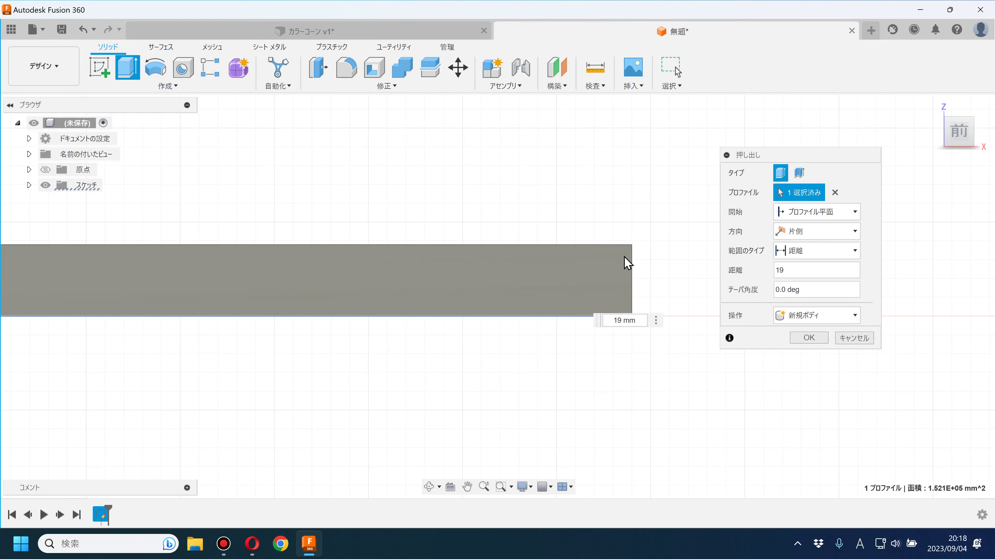
click(807, 289)
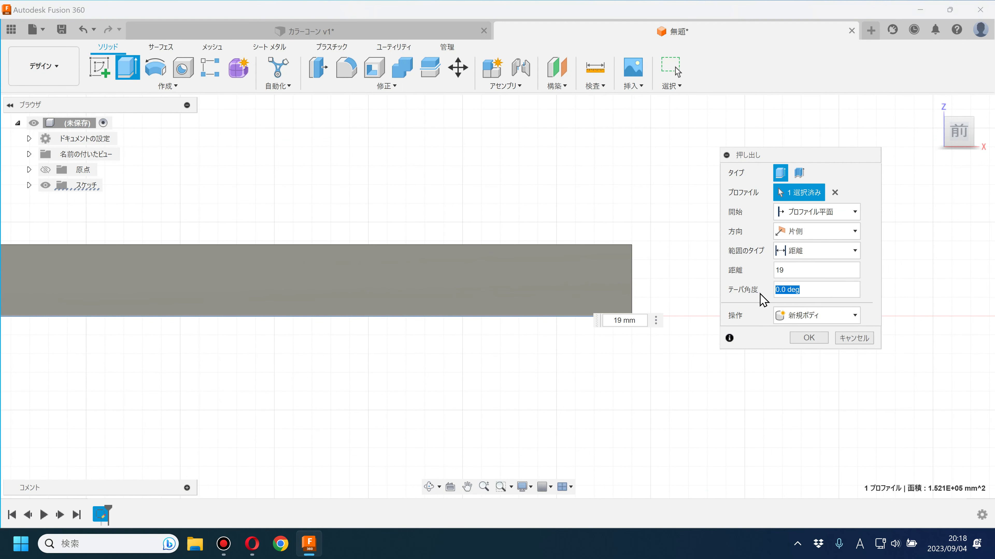
text(-10)
key(Tab)
scroll(656, 295, up, 5)
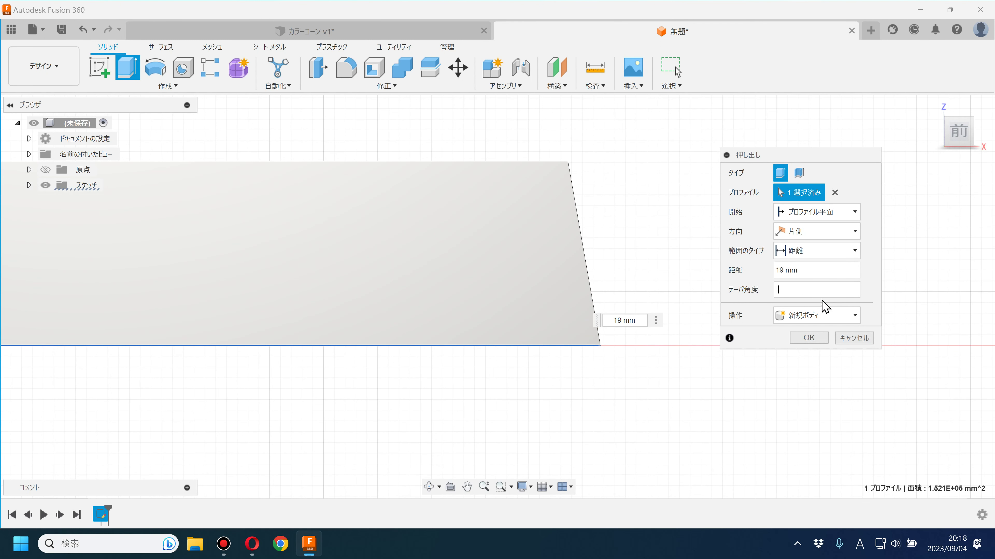
key(Tab)
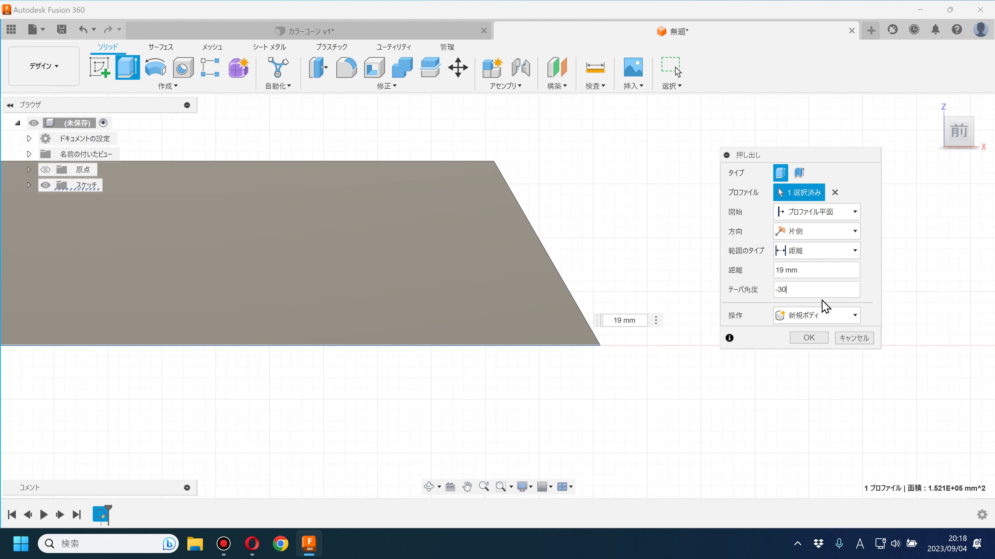
key(Tab)
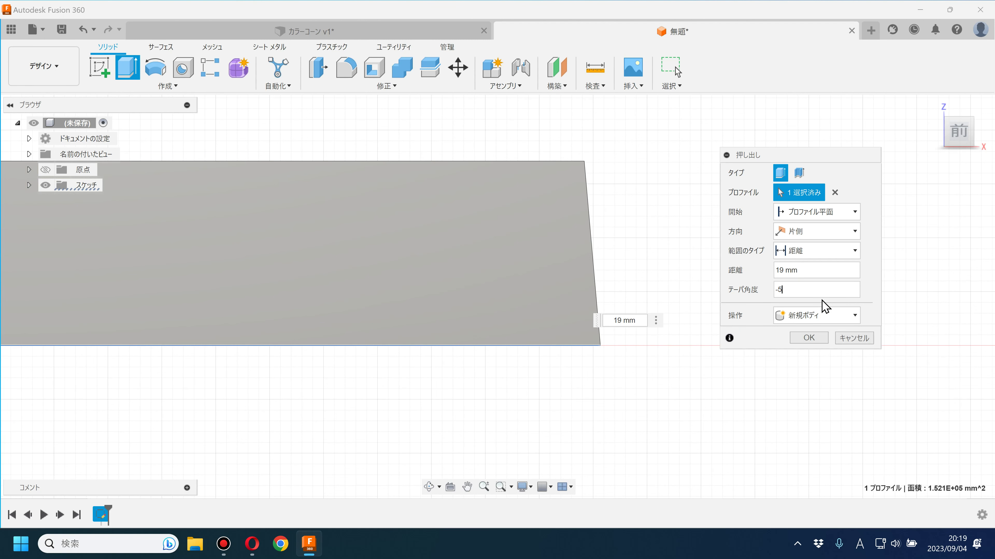
key(Tab)
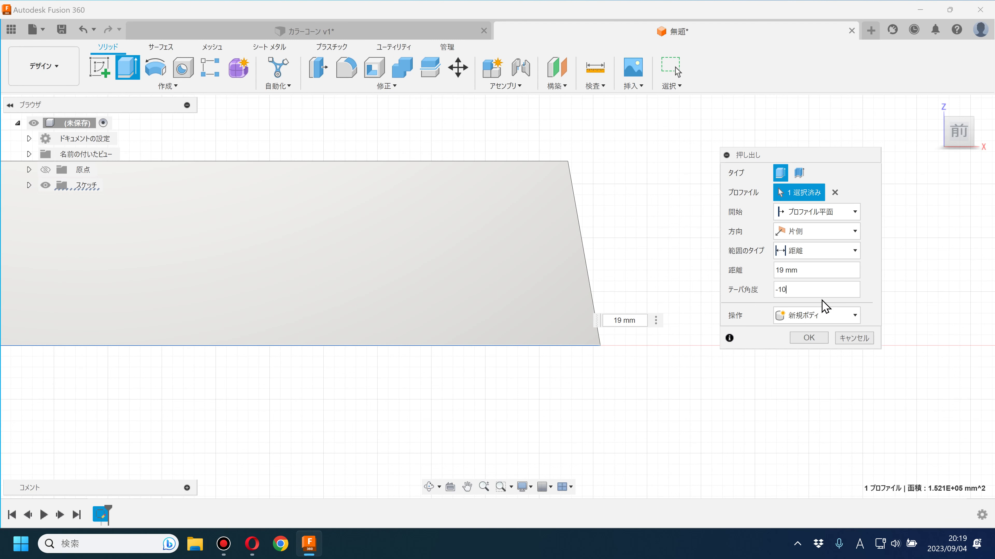
key(Return)
scroll(791, 301, down, 2)
scroll(785, 300, down, 2)
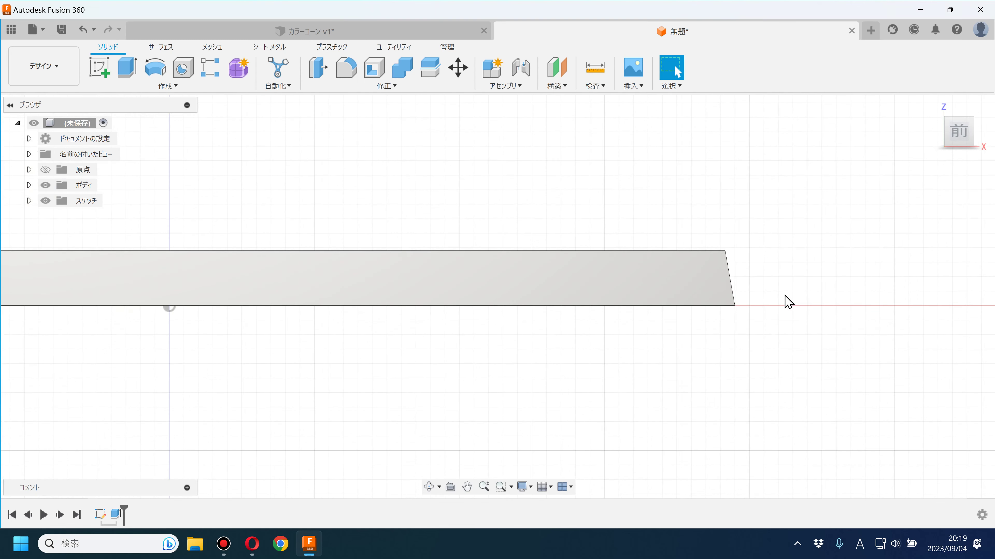
scroll(791, 303, down, 1)
mouse_move(717, 338)
shift+middle_down()
mouse_move(675, 351)
mouse_move(698, 375)
mouse_move(722, 359)
shift+middle_up()
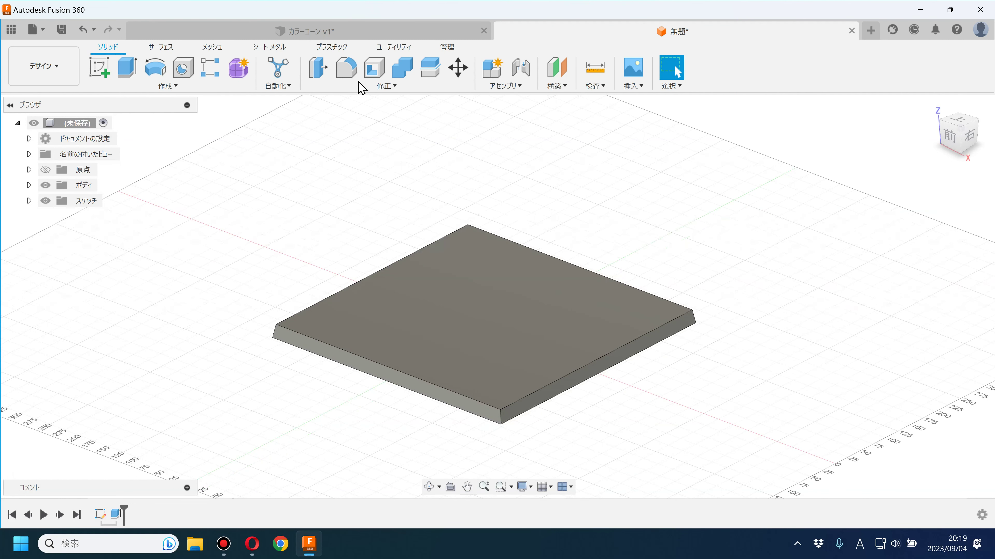
Step: Fillet the plate's four vertical corner edges at 50 mm
click(346, 68)
click(499, 416)
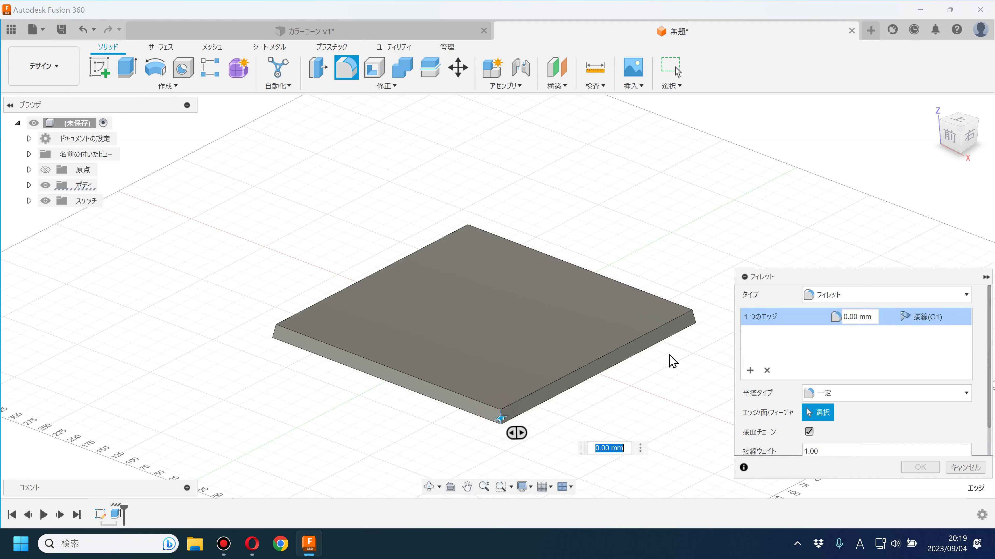
click(693, 318)
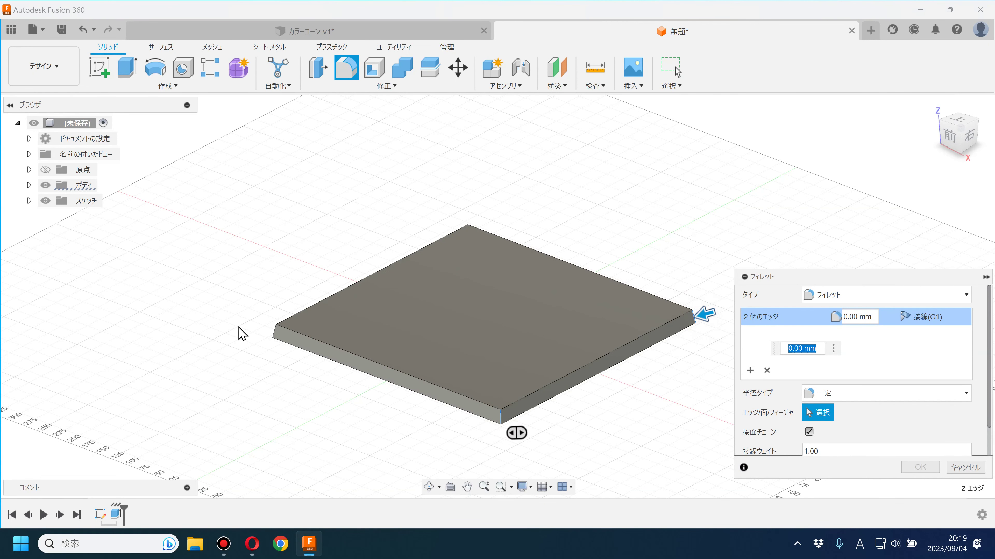
click(274, 337)
shift+middle_drag(276, 341, 276, 353)
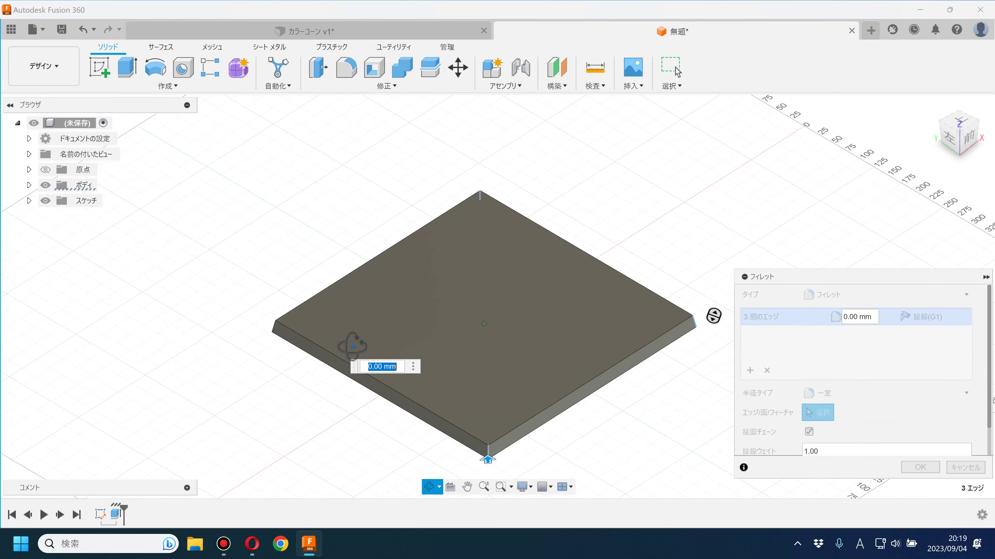
click(277, 344)
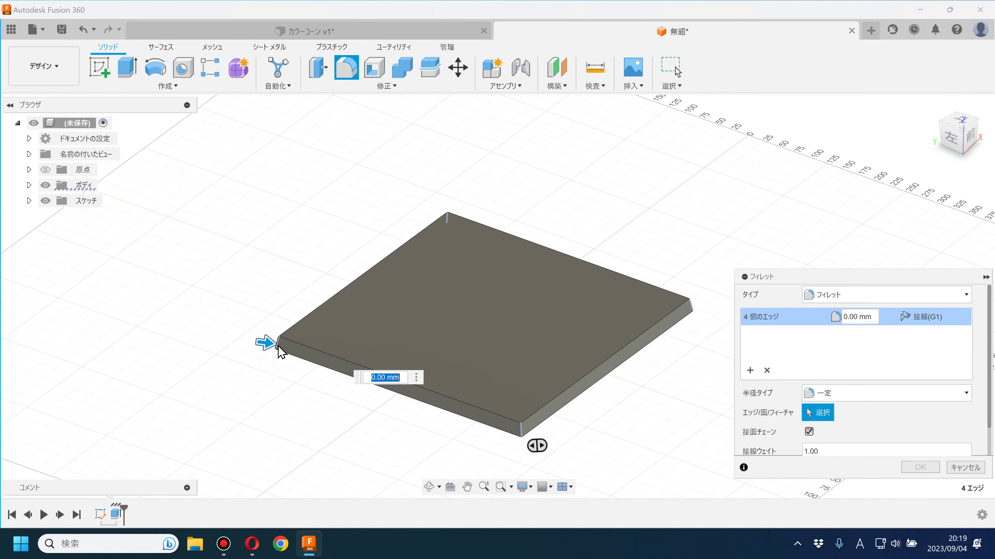
text(50)
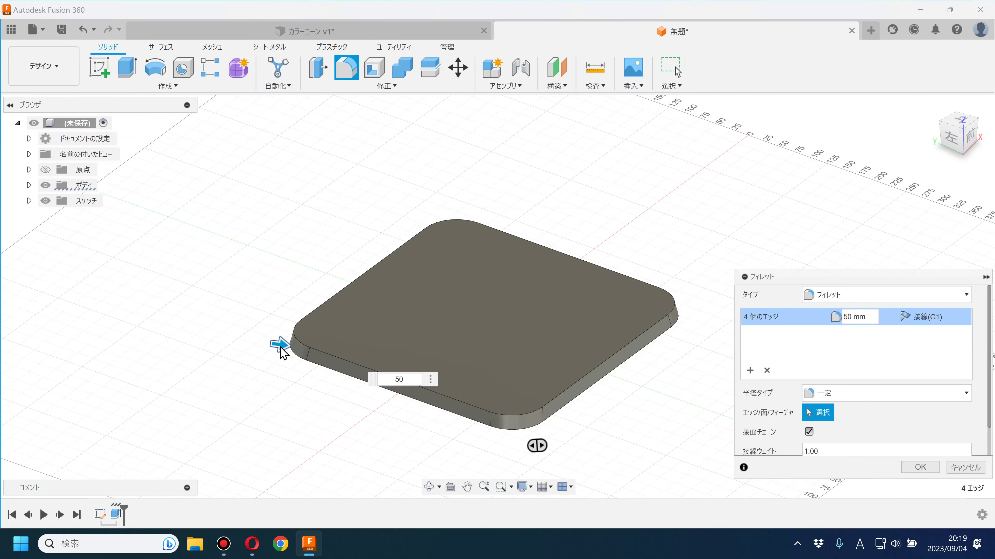
key(Return)
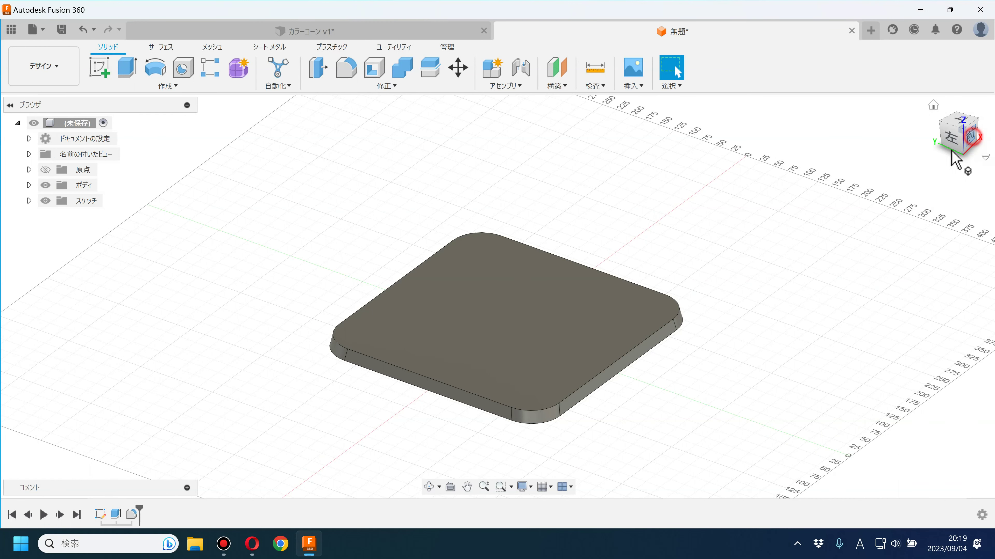
Step: Edit the plate's extrusion in the timeline to change its taper to -5°
click(968, 135)
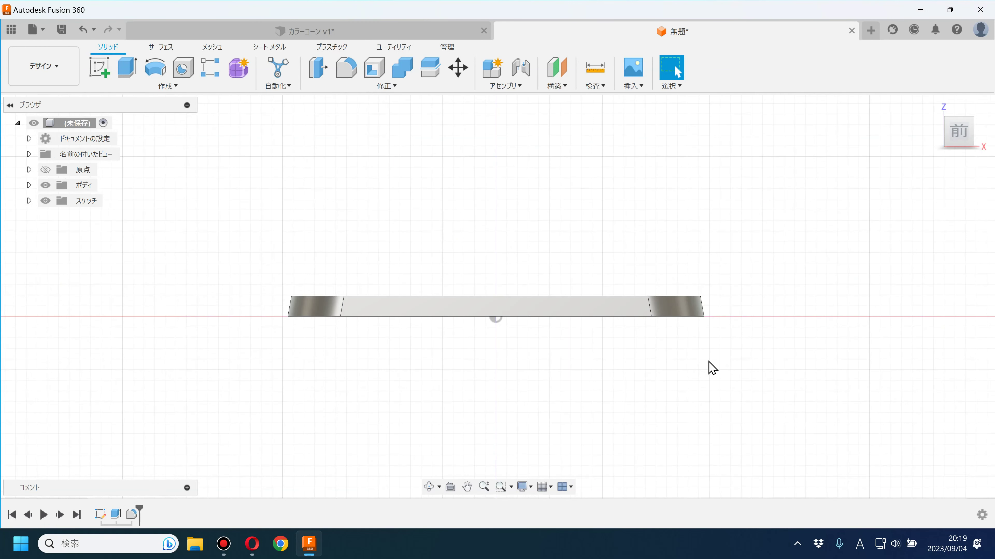
scroll(717, 326, up, 2)
scroll(713, 286, up, 3)
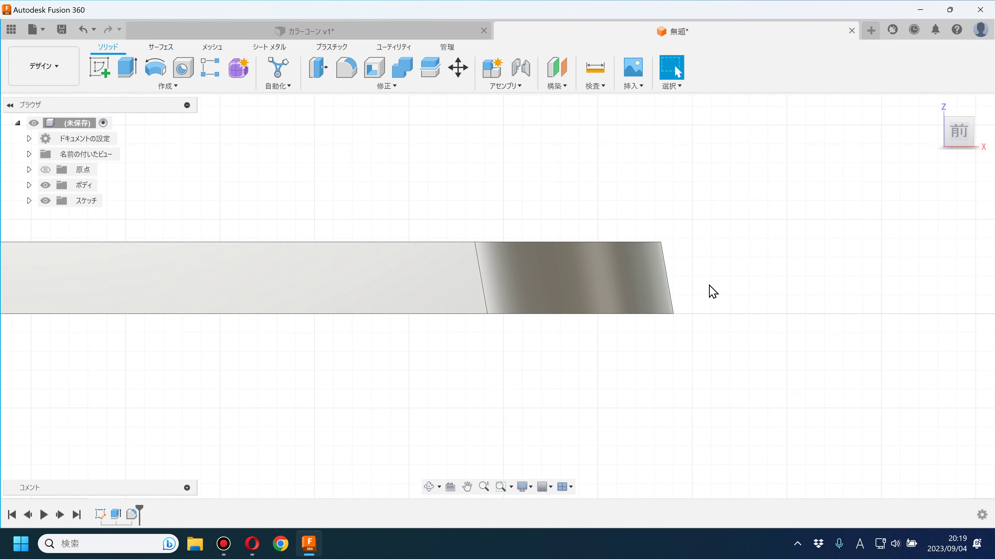
scroll(709, 302, down, 3)
scroll(732, 334, down, 2)
shift+middle_drag(735, 337, 718, 361)
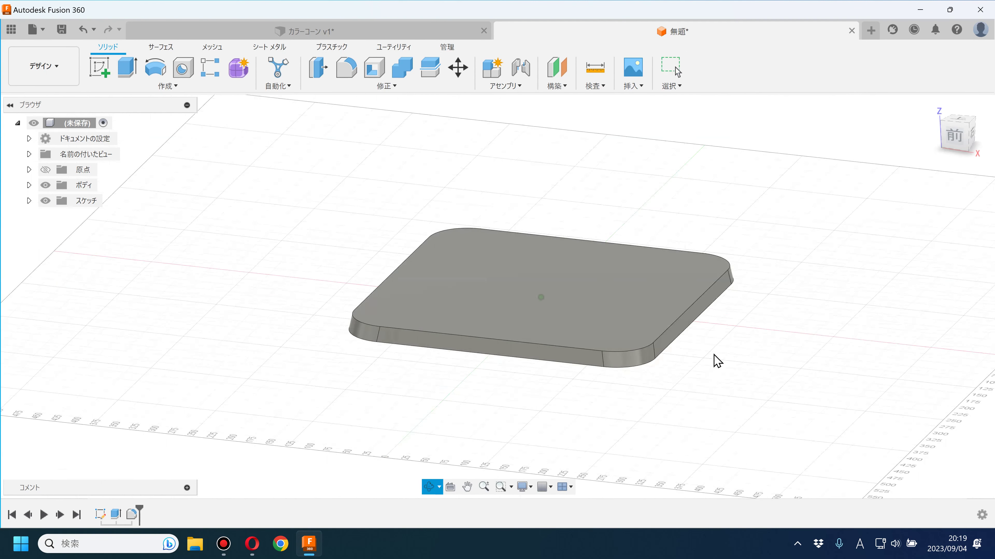
click(116, 515)
double_click(119, 516)
click(859, 348)
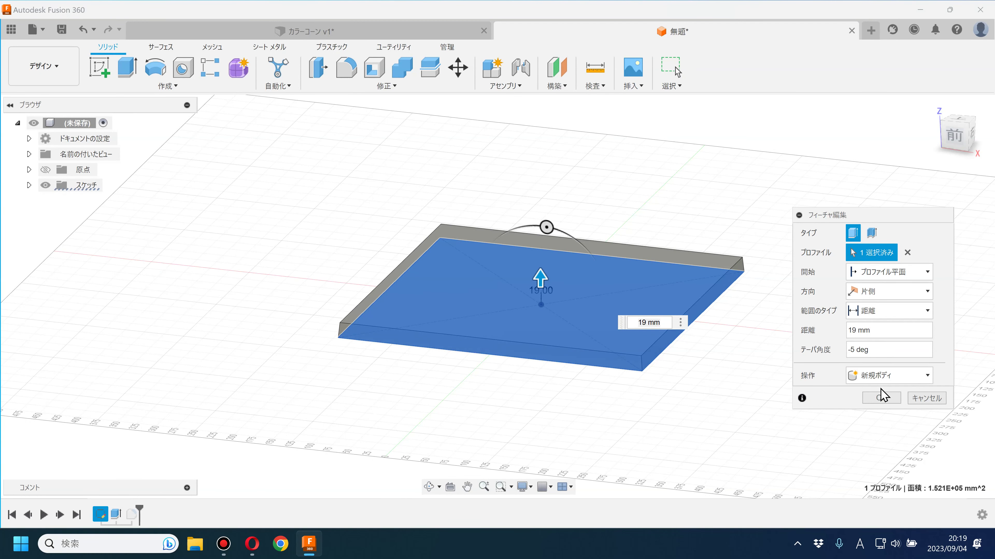
click(881, 396)
shift+middle_drag(811, 351, 804, 373)
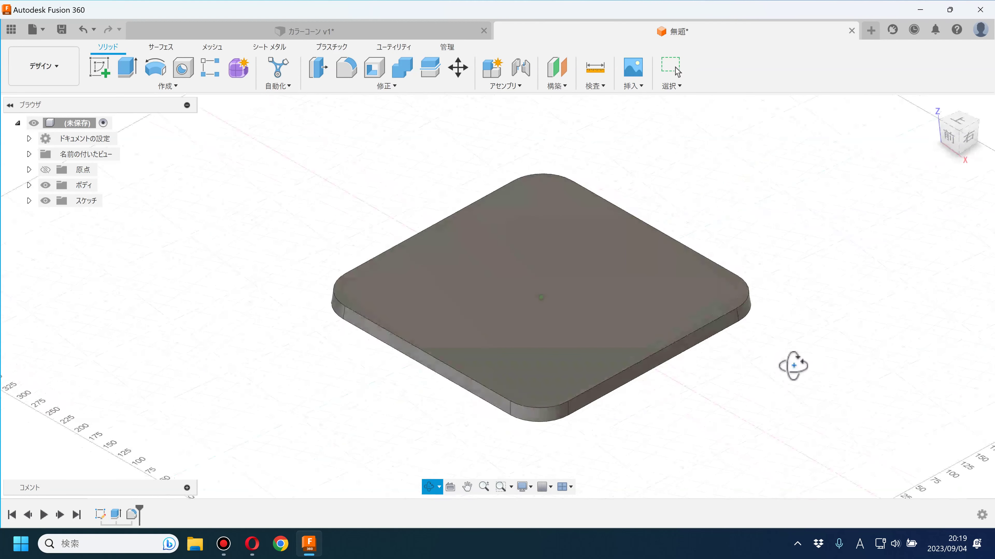
Step: Sketch a 290 mm diameter circle centred on the plate's top face and finish the sketch
click(99, 67)
click(412, 281)
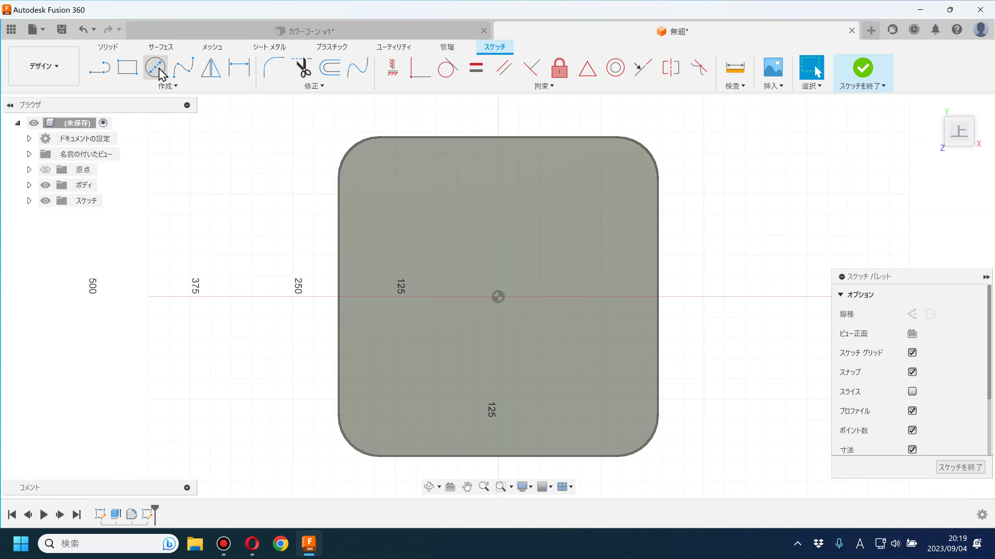
click(161, 72)
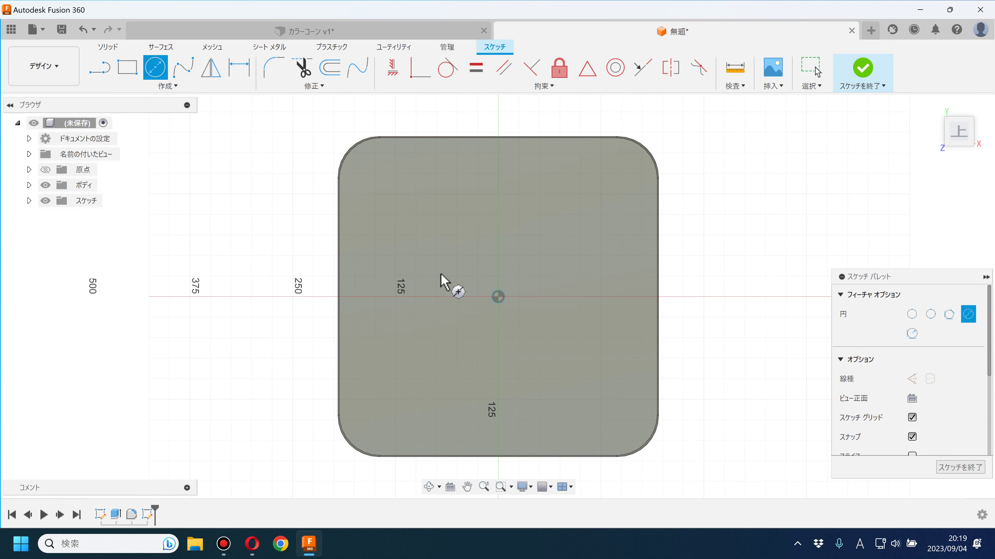
click(499, 297)
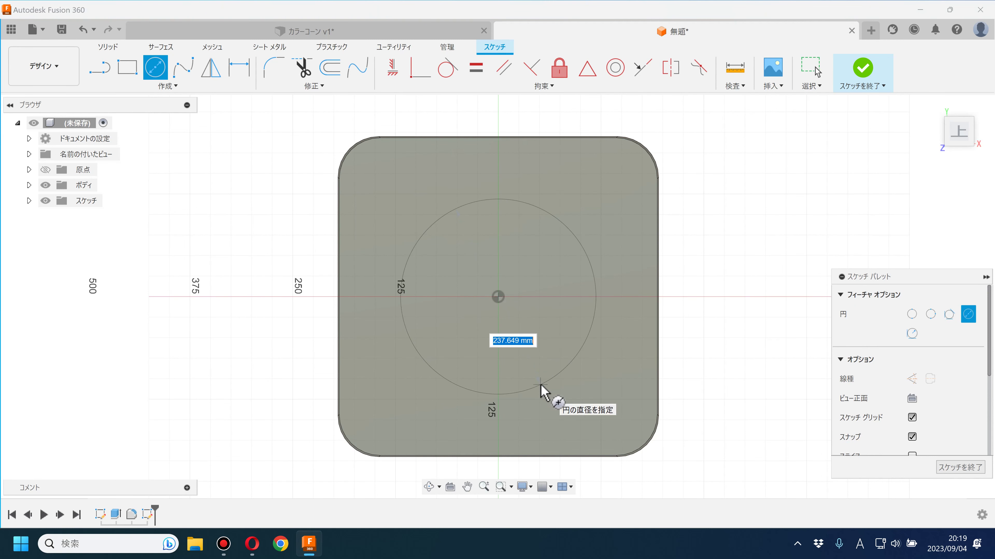
text(290)
key(Return)
key(Escape)
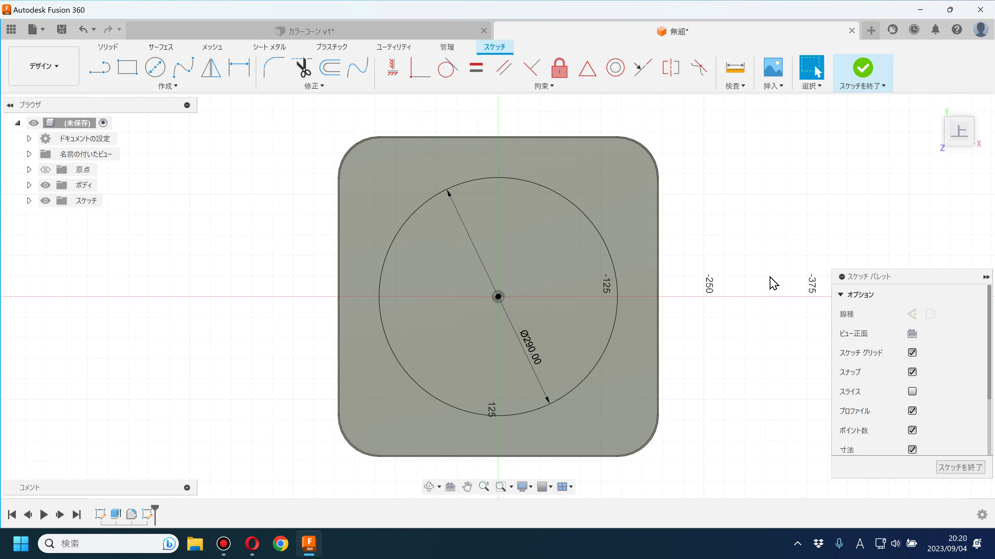
click(861, 71)
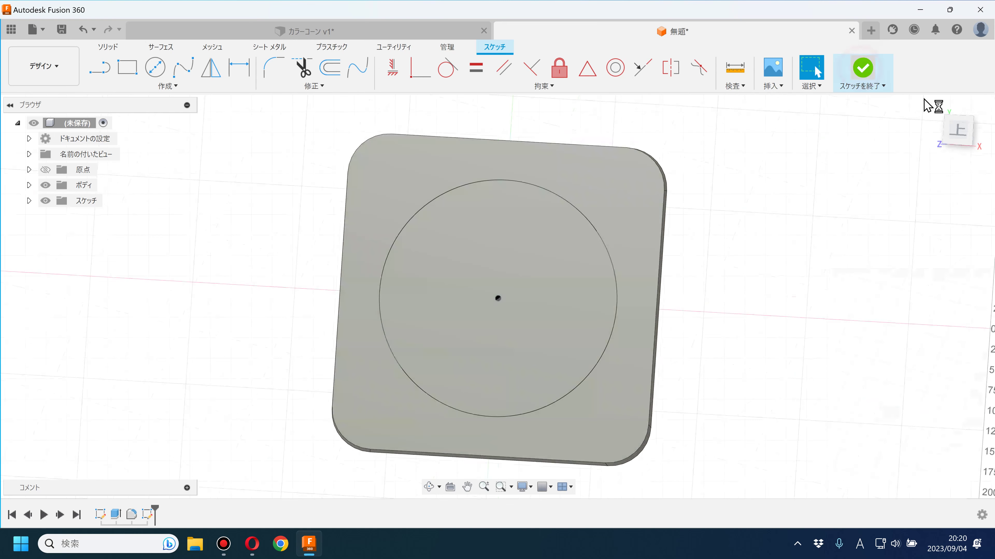
click(129, 71)
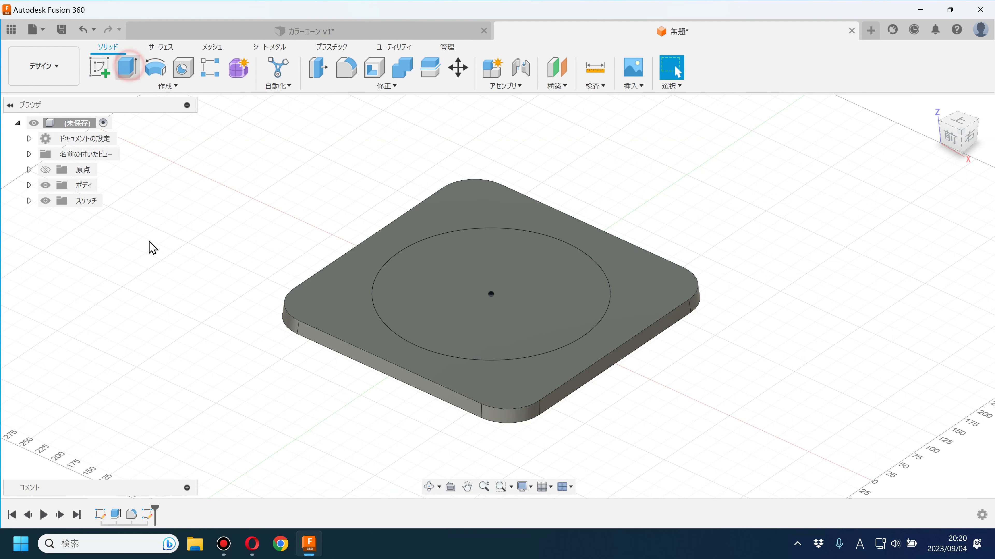
Step: Extrude the circle 43 mm with a -5° taper, joined to the plate
click(428, 285)
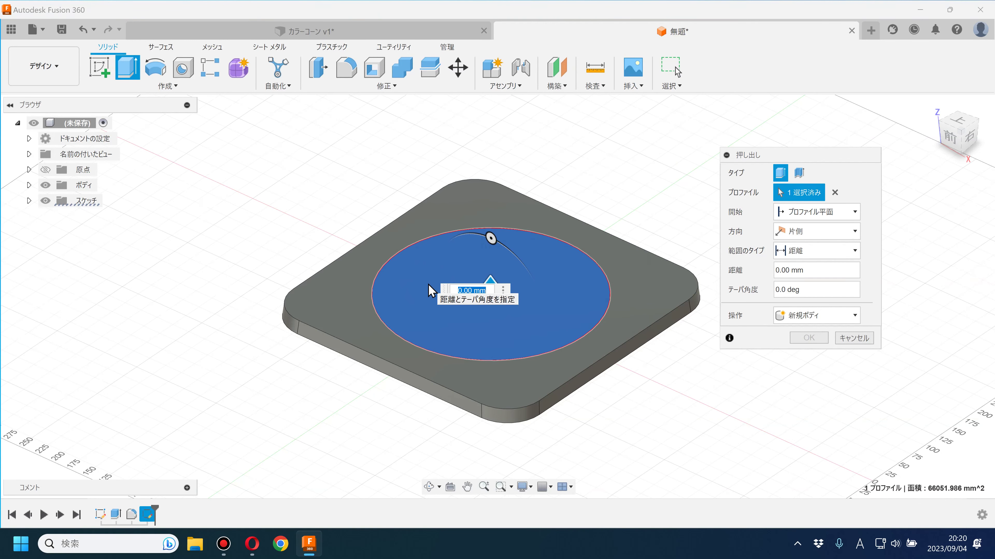
text(43)
key(Return)
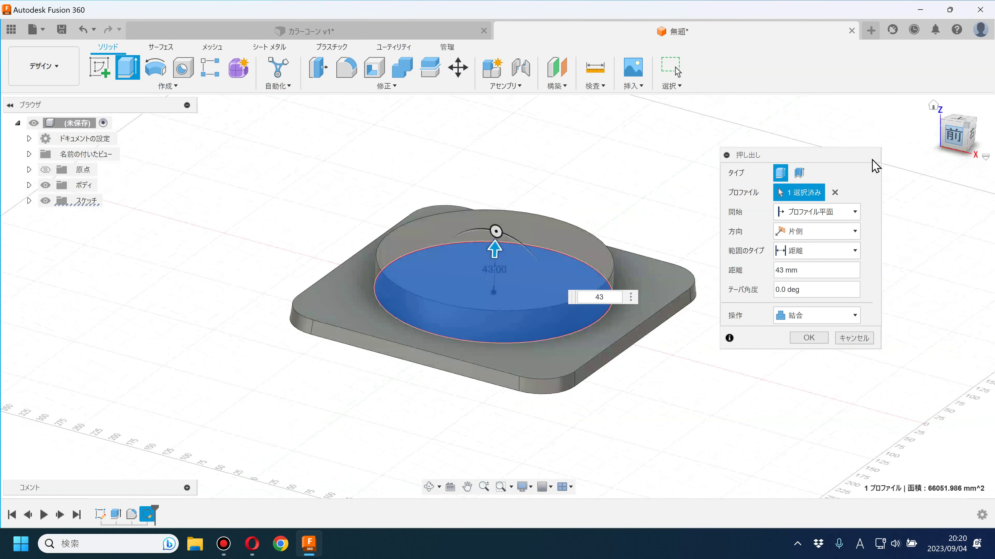
drag(806, 289, 758, 294)
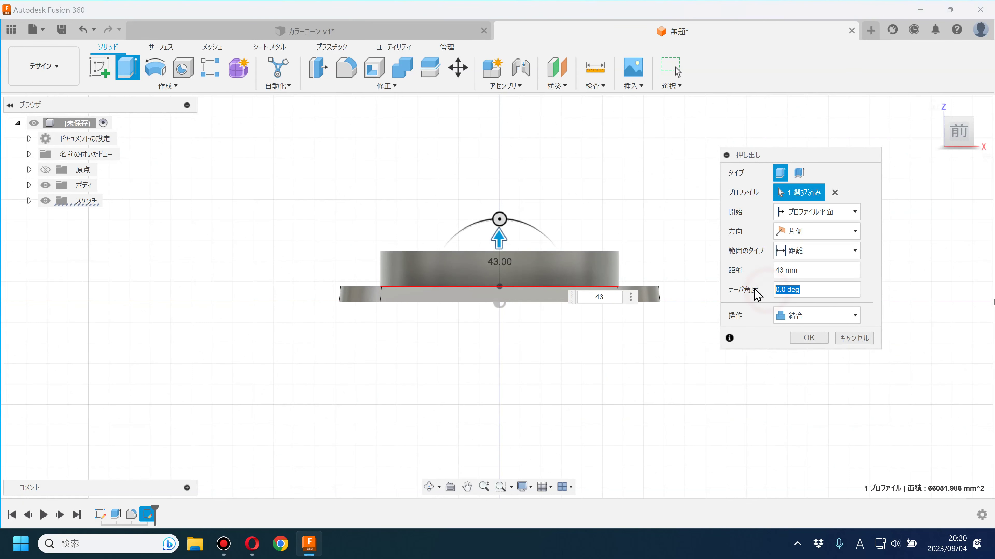
text(-5)
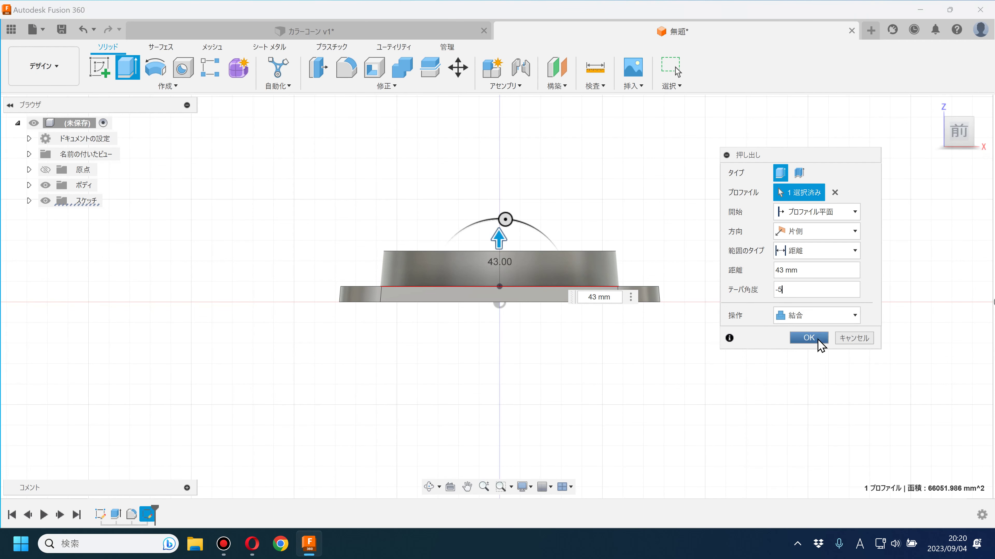
click(809, 339)
scroll(757, 333, down, 3)
mouse_move(756, 330)
shift+middle_down()
mouse_move(728, 348)
mouse_move(767, 386)
shift+middle_up()
scroll(706, 408, down, 2)
scroll(707, 409, down, 2)
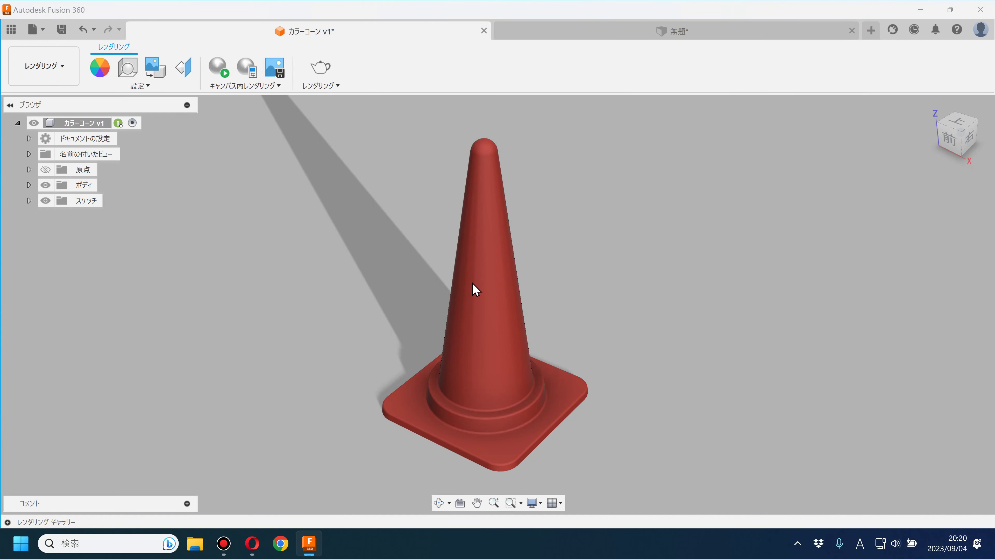
Step: Return to the untitled design and start a new sketch on the front plane
click(699, 28)
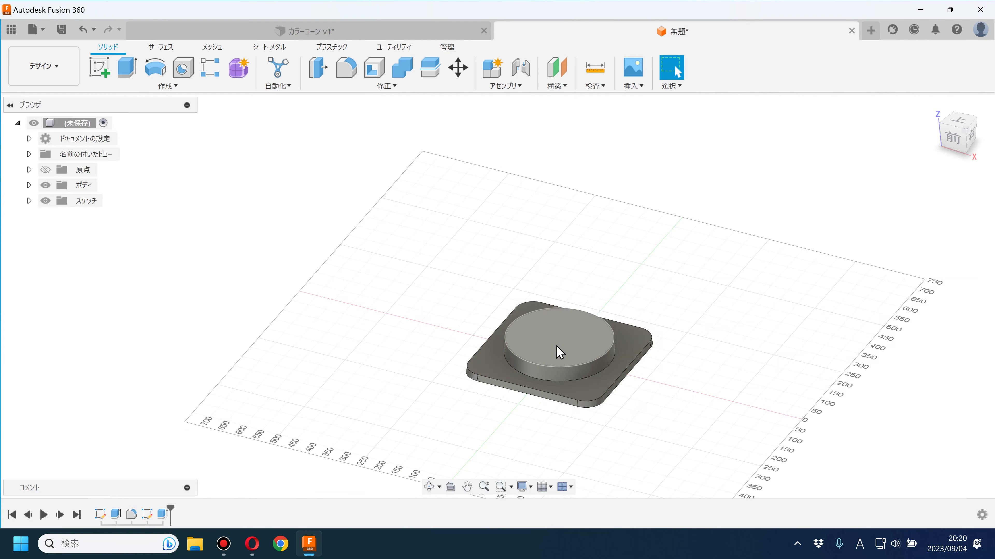
middle_drag(571, 341, 464, 340)
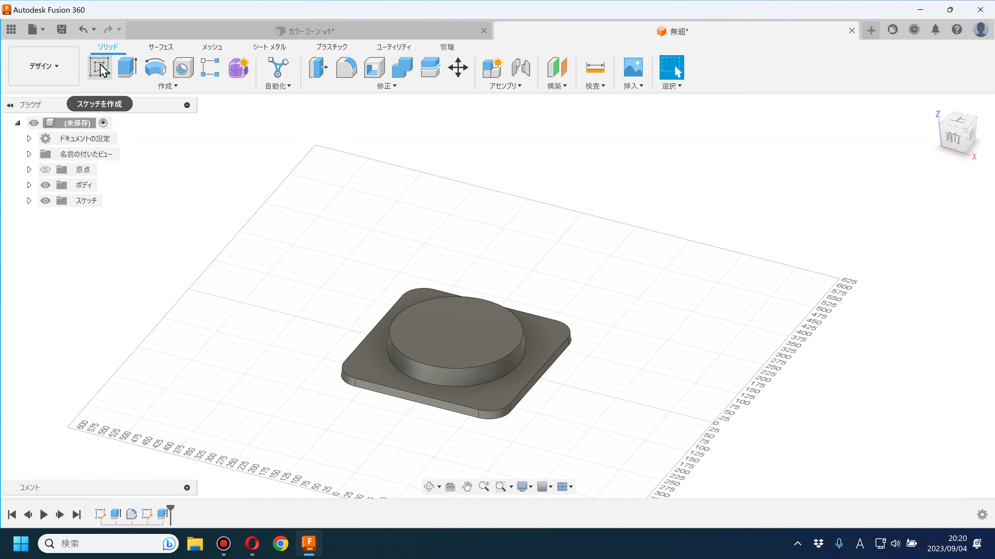
click(102, 71)
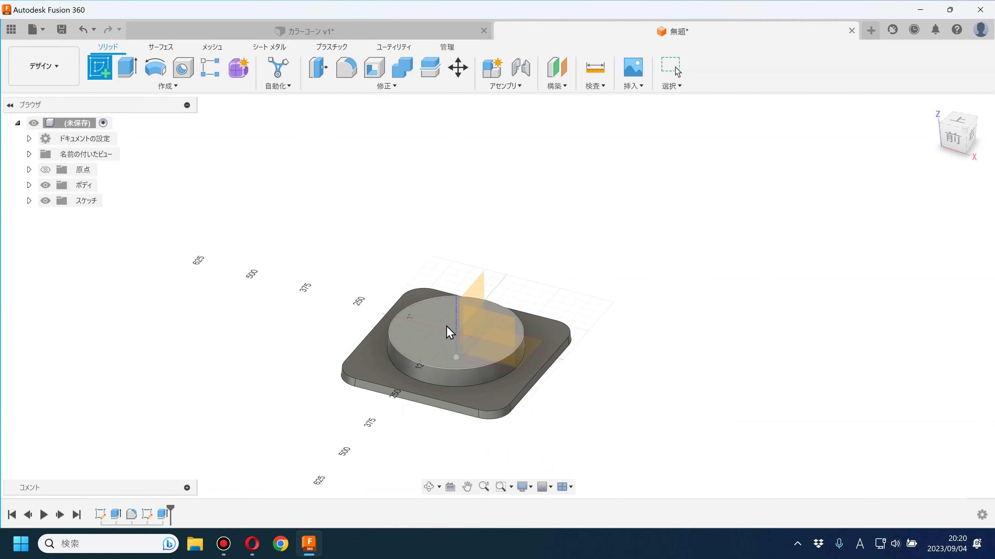
click(486, 331)
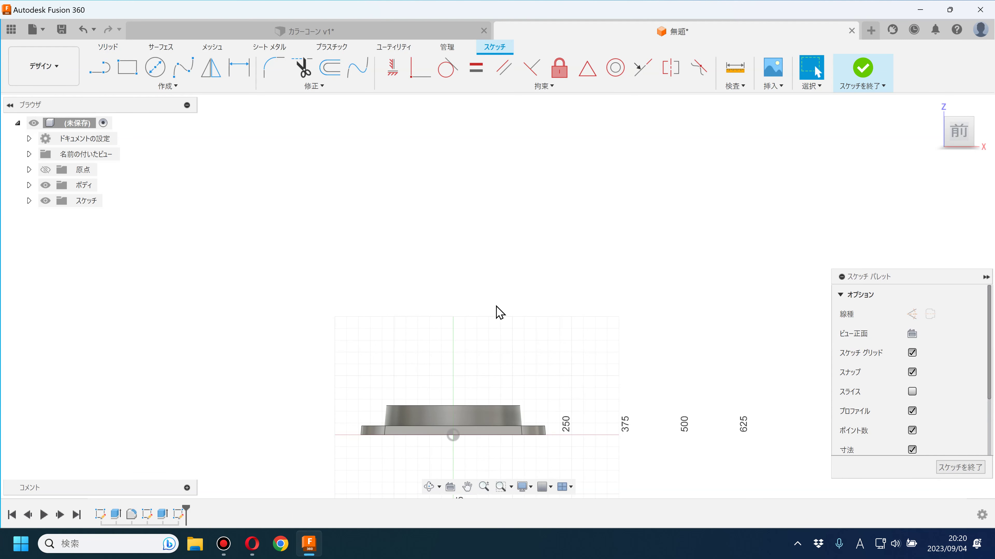
middle_drag(501, 312, 493, 191)
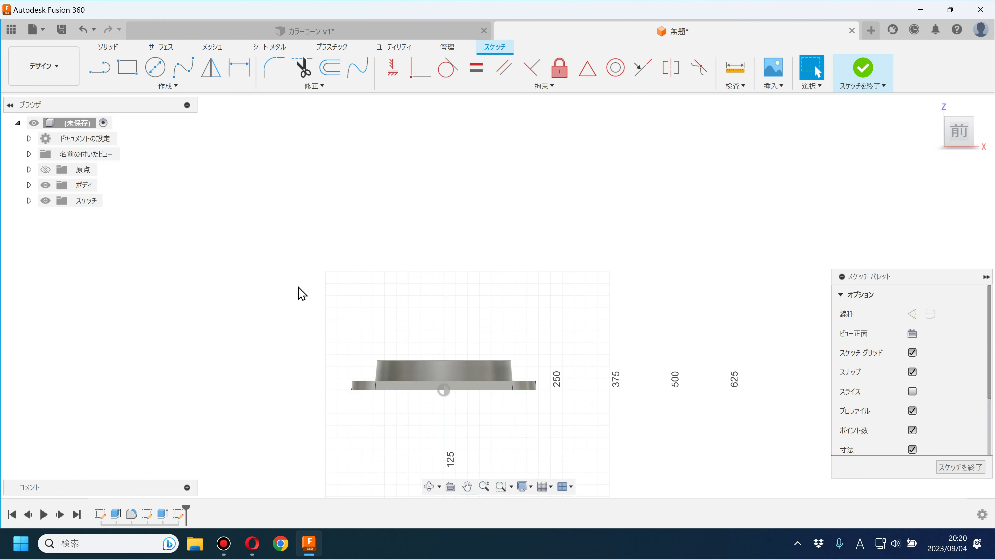
Step: Draw a vertical line up from the origin and drag its top end to about 787 mm
click(100, 68)
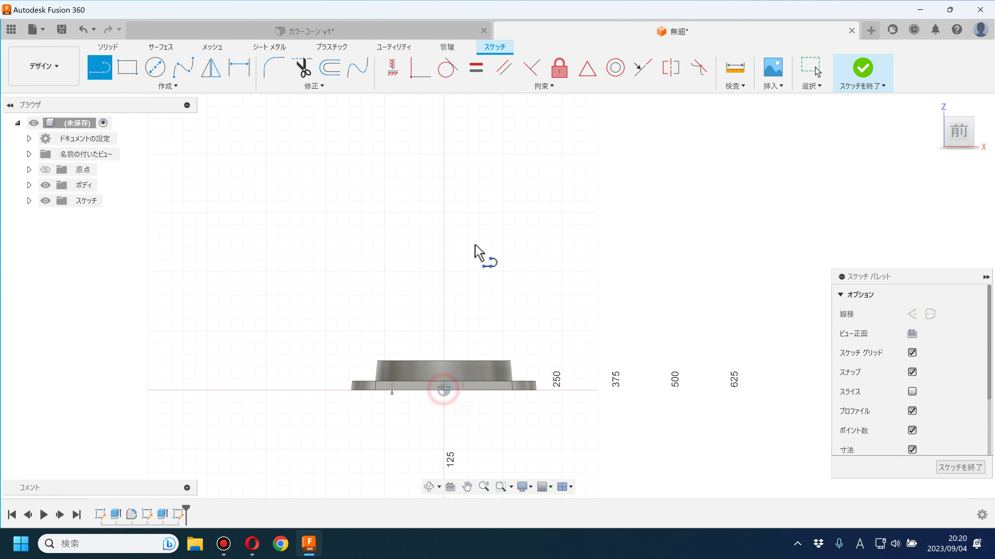
middle_drag(442, 184, 444, 266)
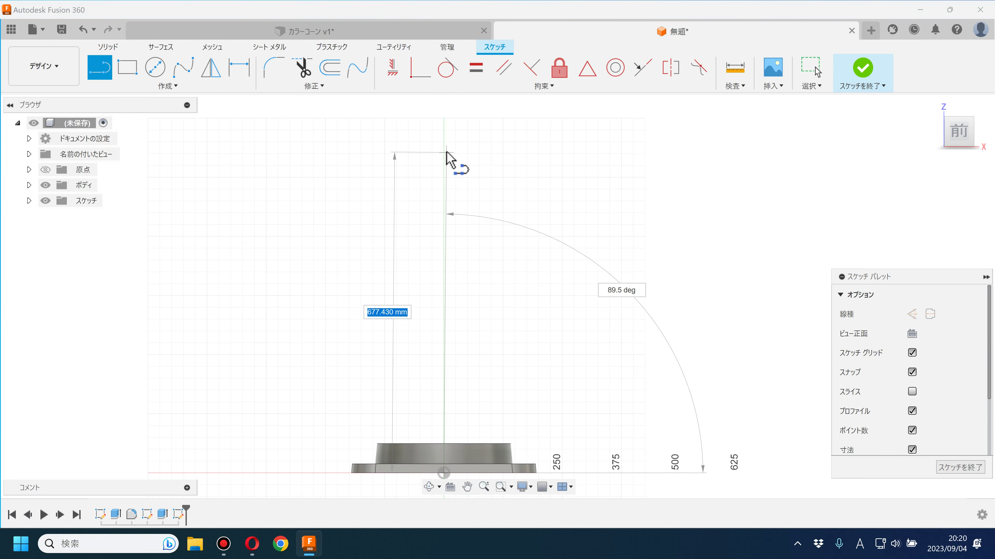
double_click(444, 119)
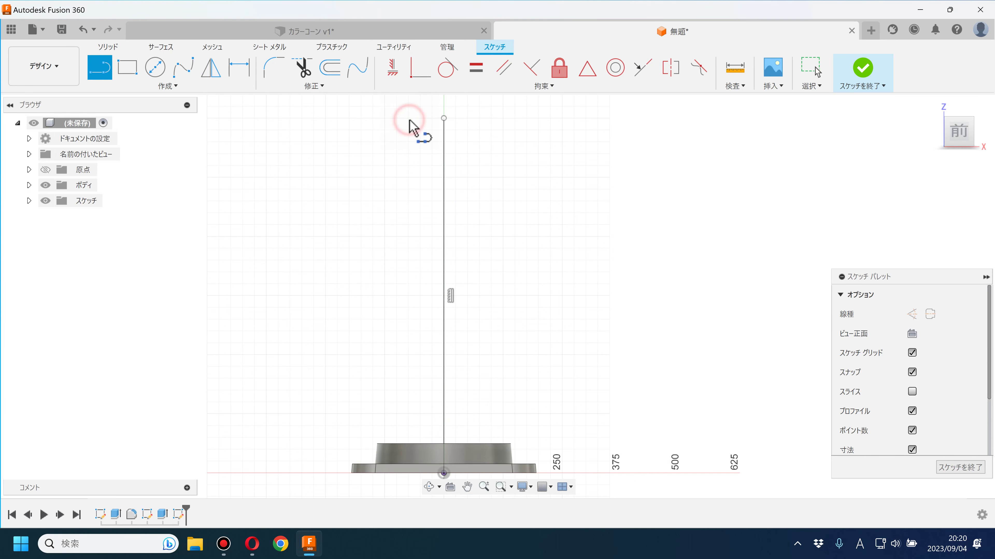
middle_drag(377, 392, 403, 315)
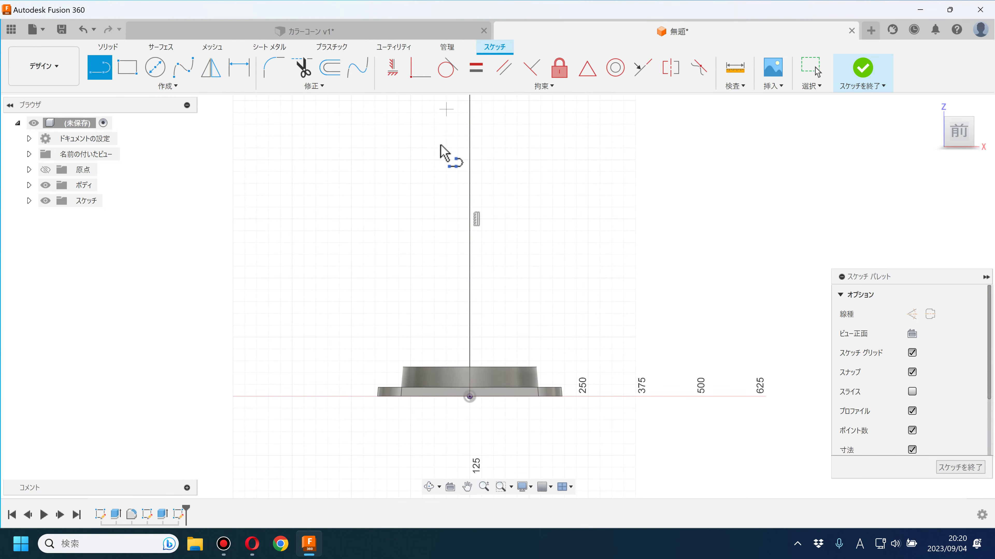
middle_drag(424, 207, 396, 297)
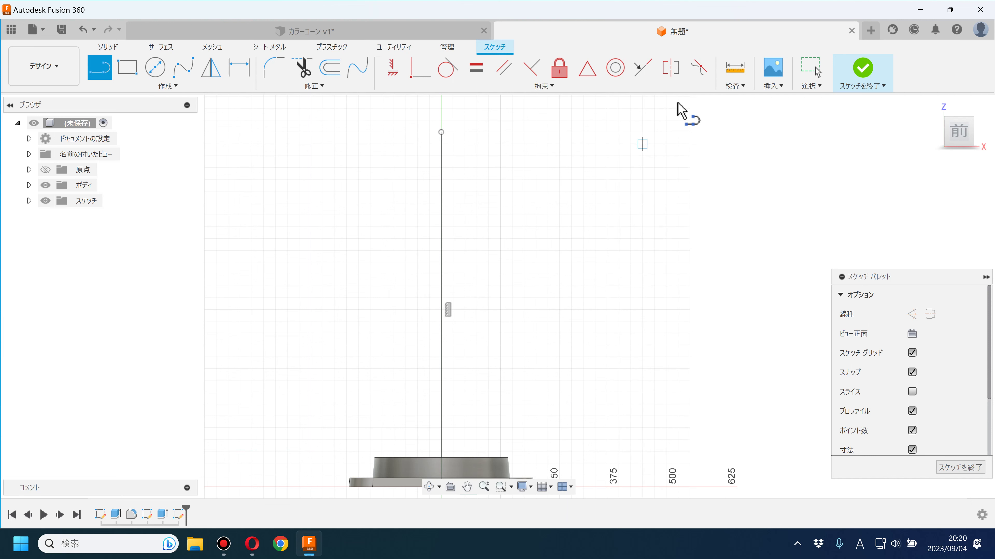
click(811, 70)
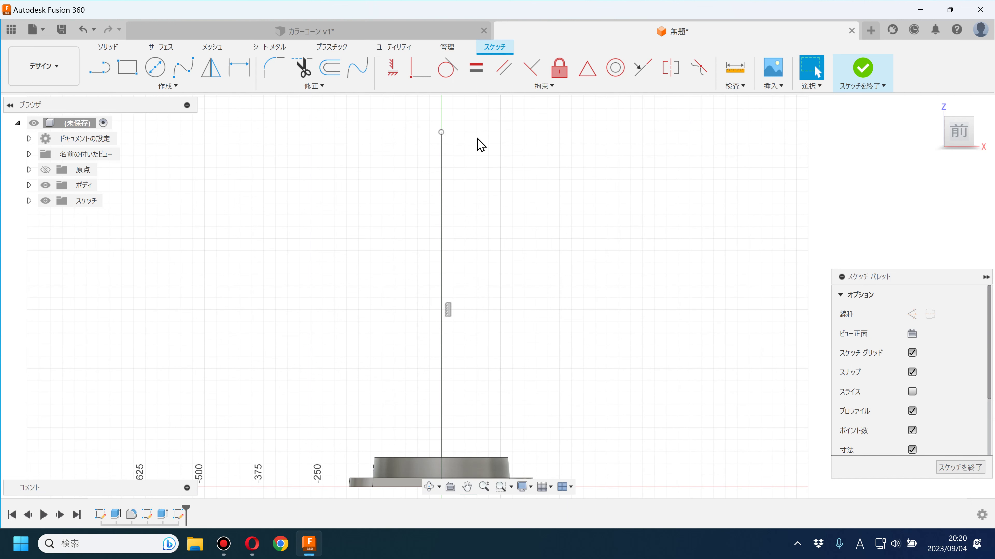
drag(442, 132, 449, 117)
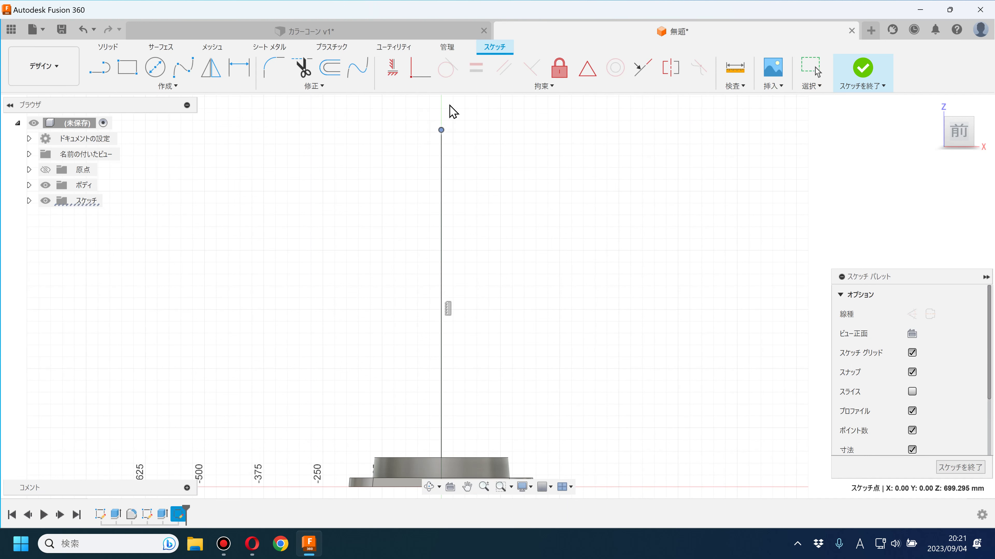
Step: Convert the vertical line into a dashed centerline
scroll(489, 173, down, 3)
middle_drag(492, 220, 477, 219)
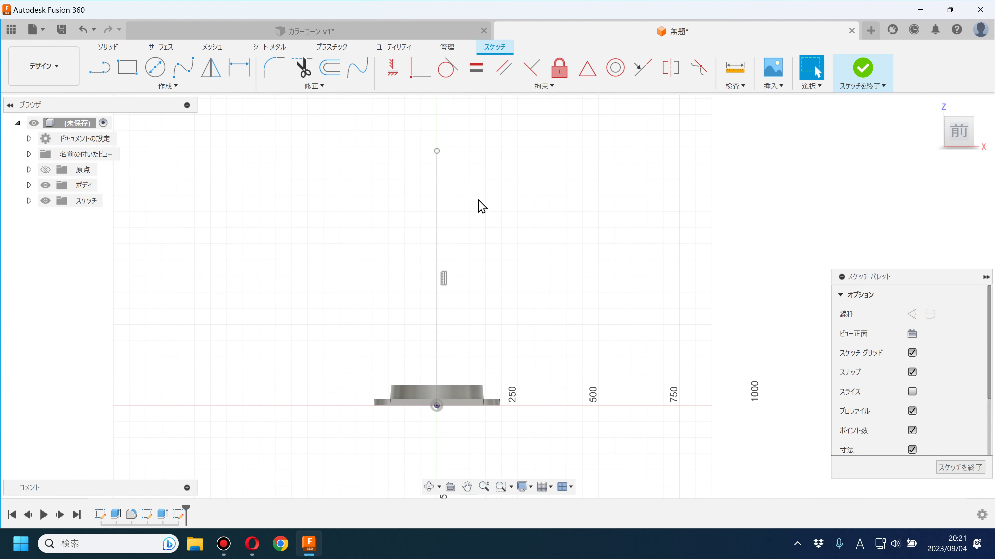
click(438, 200)
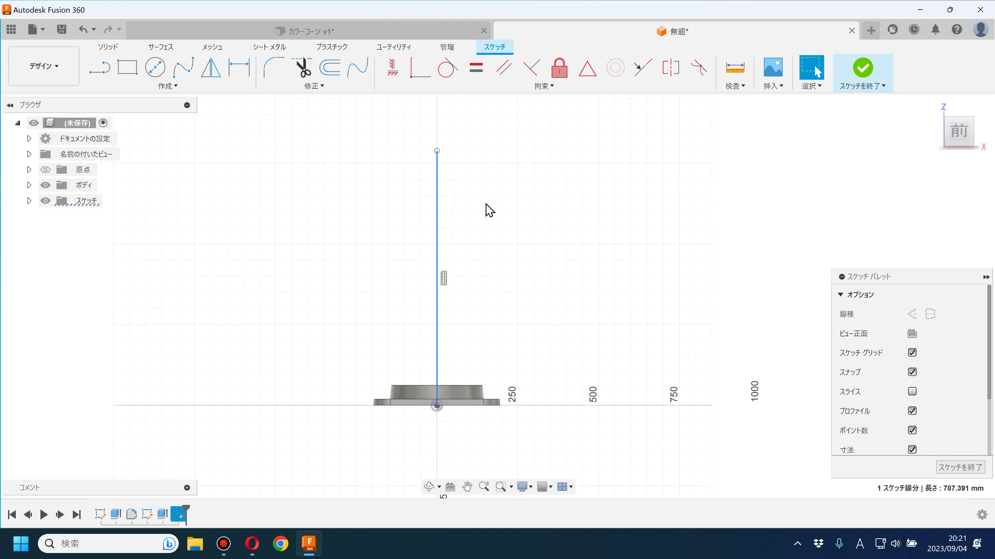
click(931, 314)
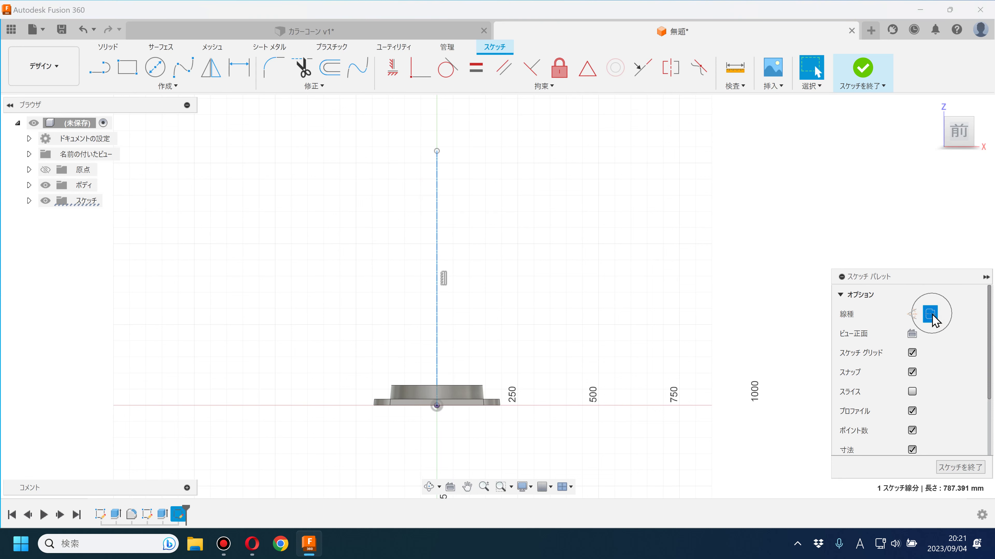
click(595, 296)
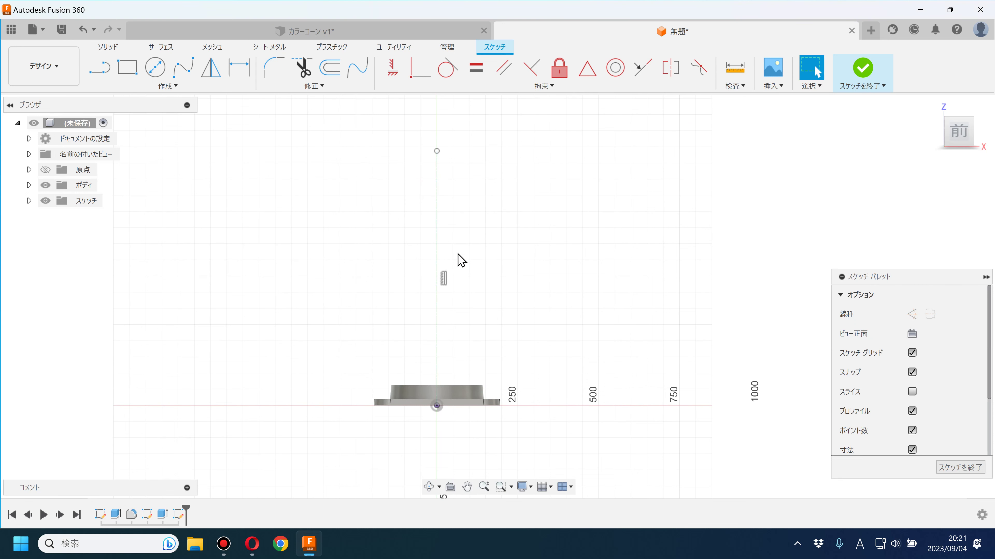
click(505, 255)
Step: Zoom and orbit to look down on the disc top, then expand Create's Project/Include options
scroll(494, 355, up, 3)
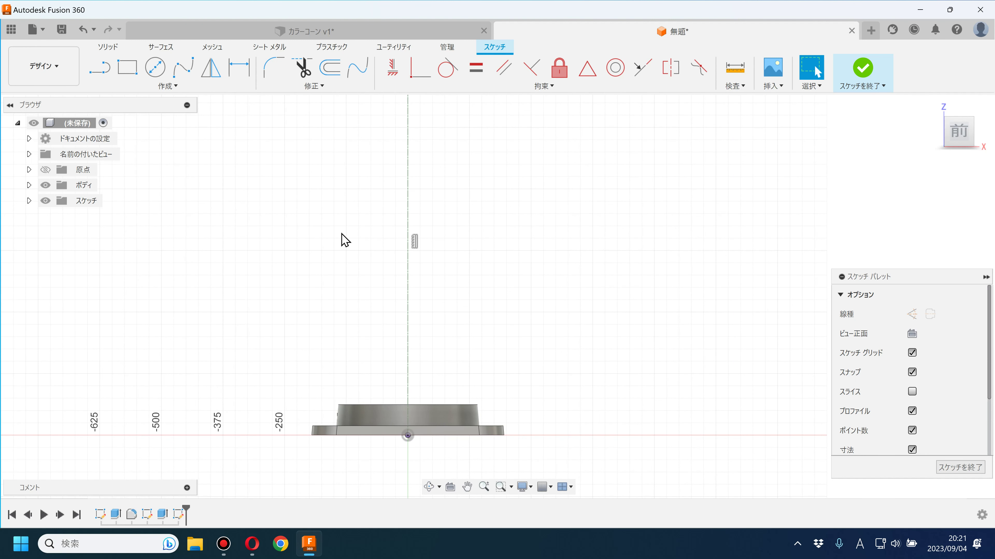
scroll(366, 411, up, 2)
scroll(355, 404, up, 2)
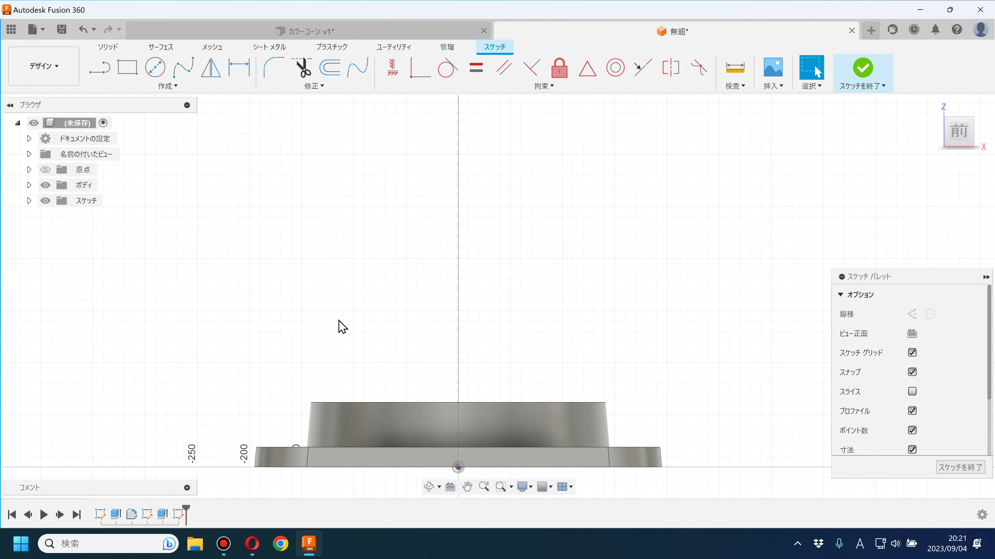
shift+middle_drag(318, 240, 315, 240)
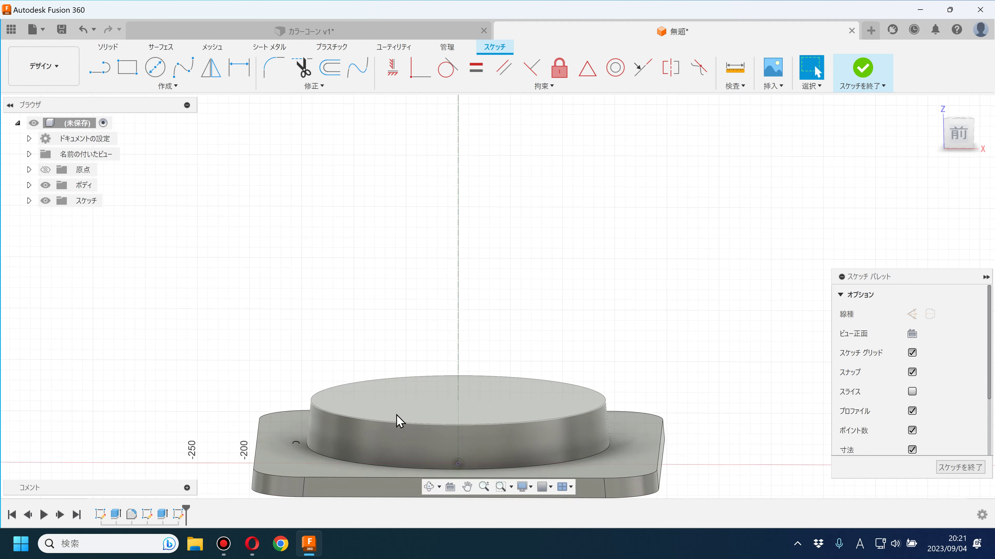
click(178, 87)
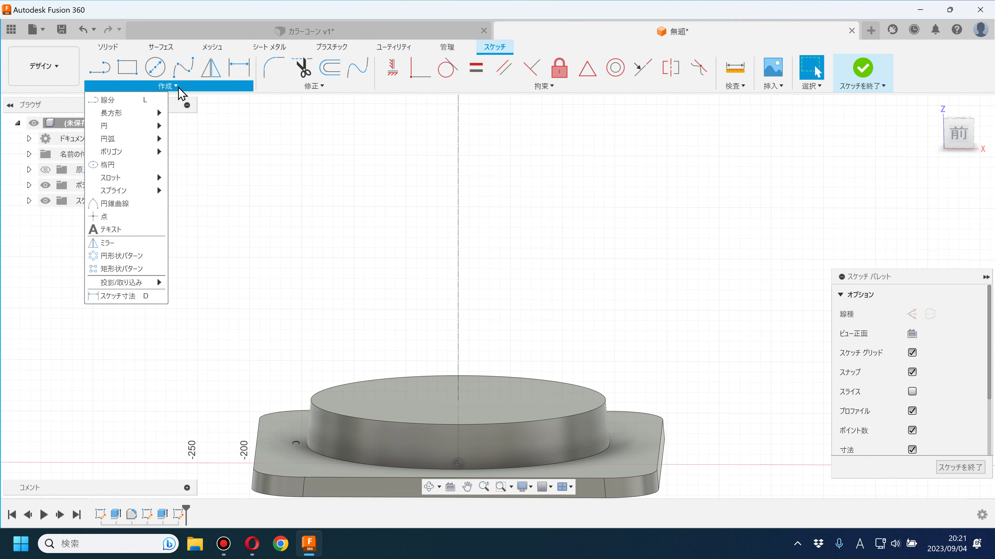
mouse_move(124, 282)
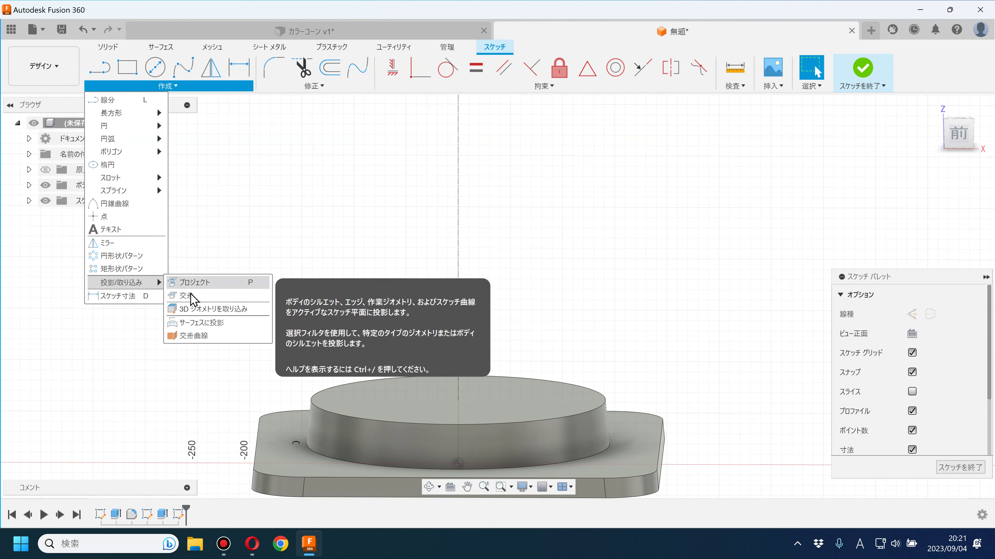
Step: Intersect the cylinder's top face into the sketch using the Specified Entities filter
click(192, 298)
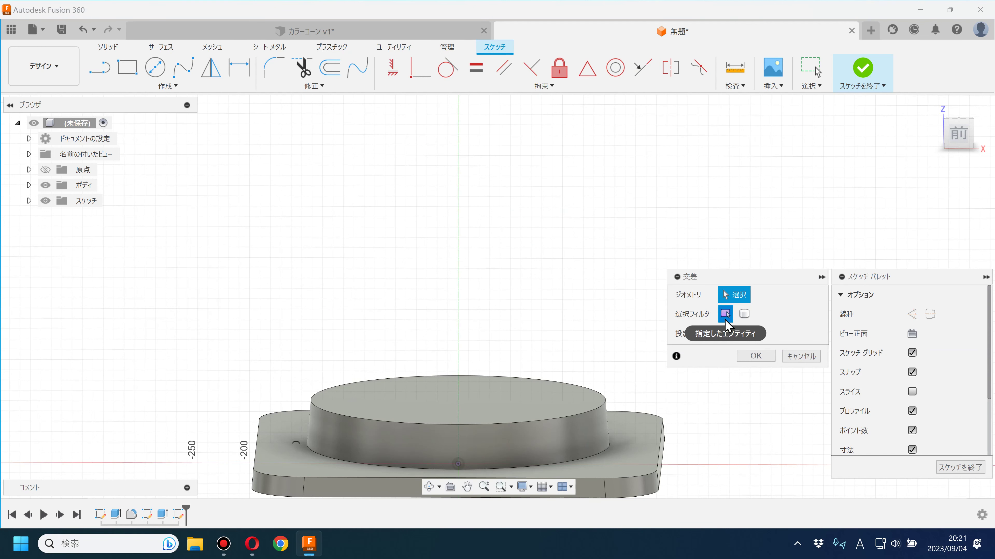
click(746, 316)
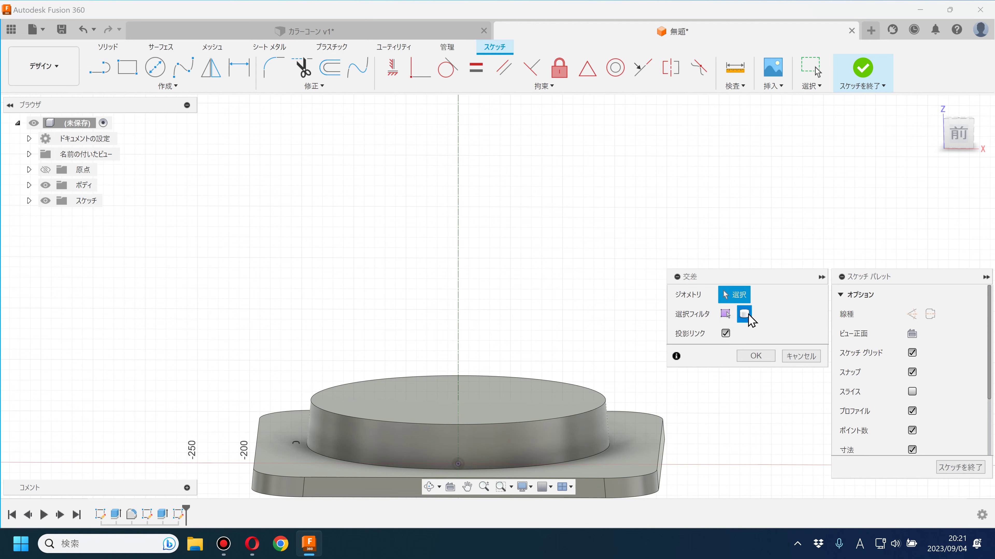
click(729, 315)
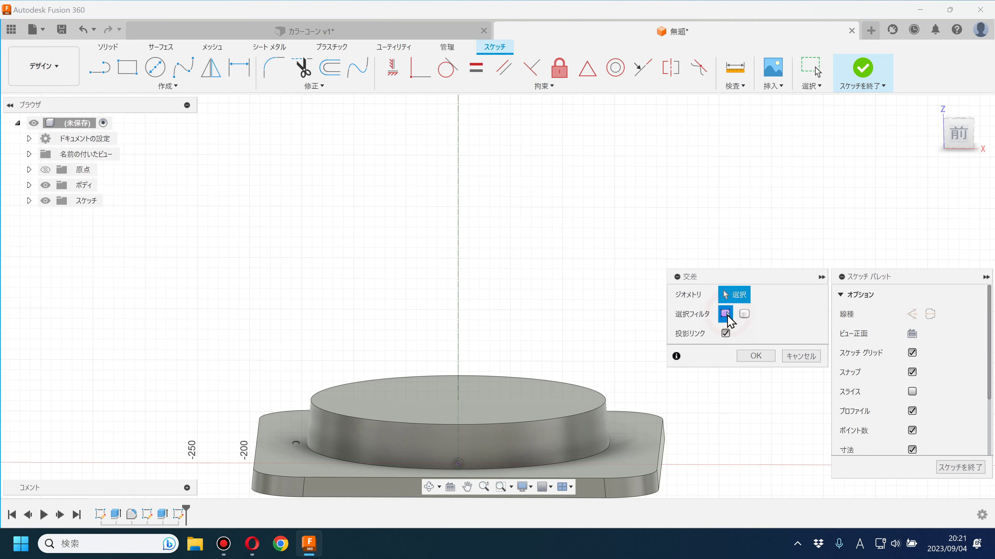
click(537, 400)
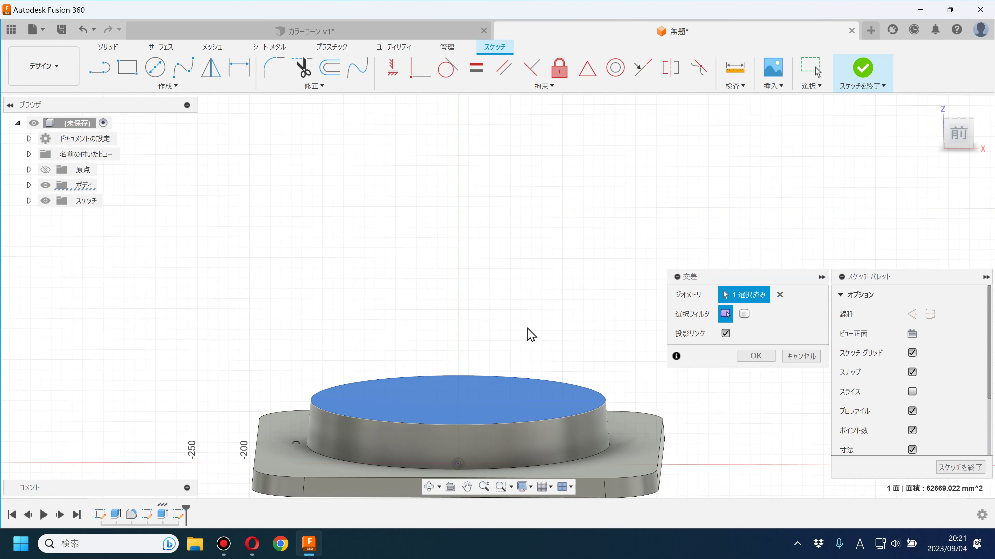
click(747, 360)
scroll(548, 336, up, 5)
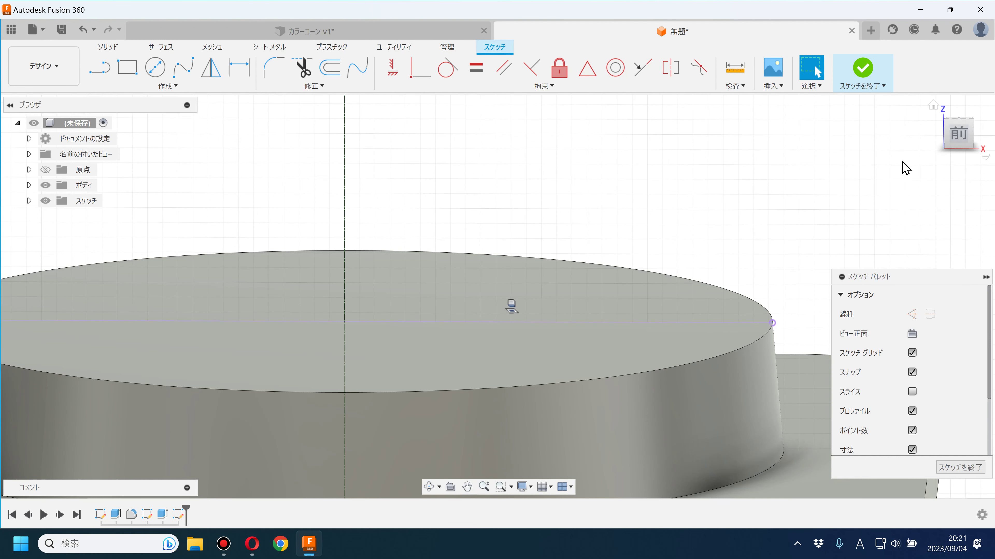
shift+middle_drag(717, 164, 619, 187)
scroll(569, 233, down, 3)
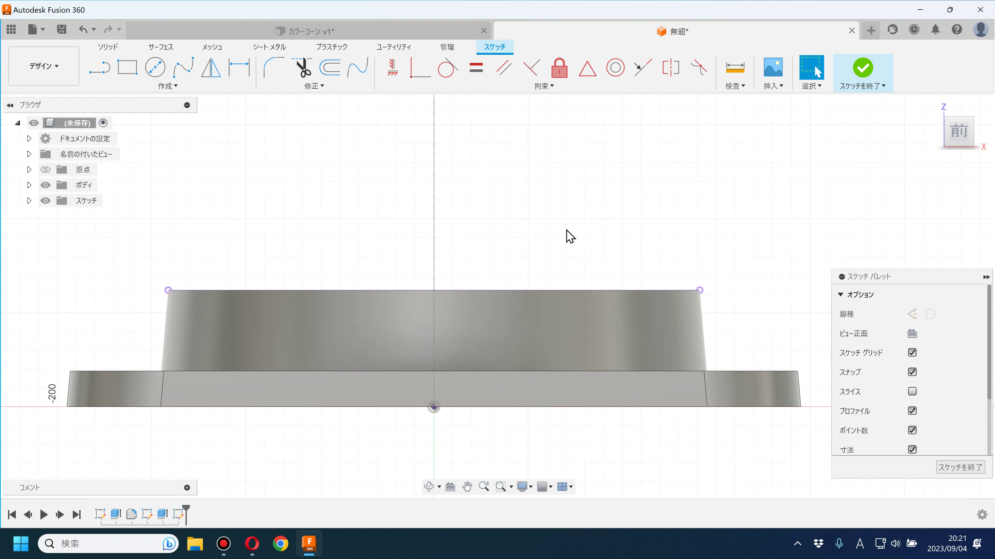
Step: Toggle body visibility and frame the intersection line and the full centerline above the base
scroll(568, 233, down, 2)
click(46, 186)
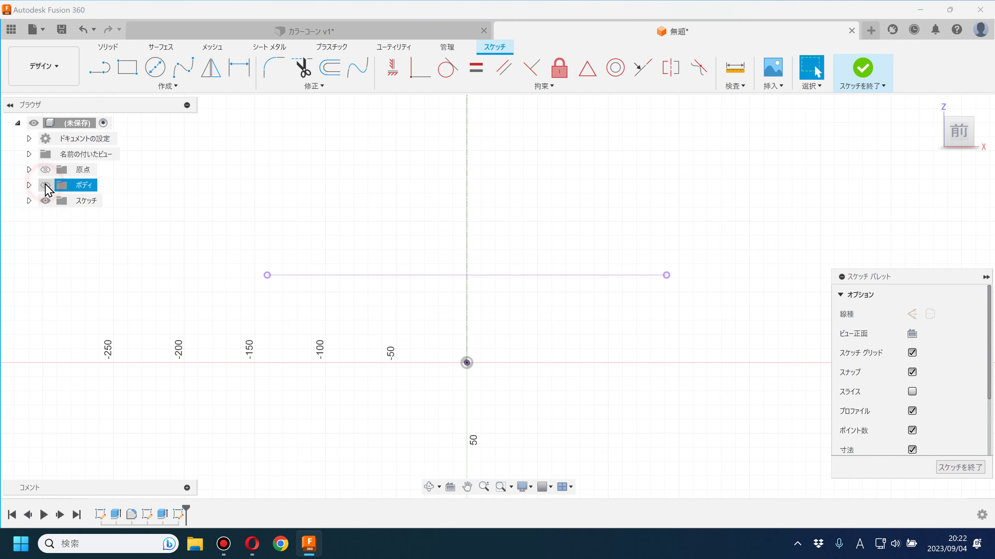
middle_drag(362, 252, 340, 313)
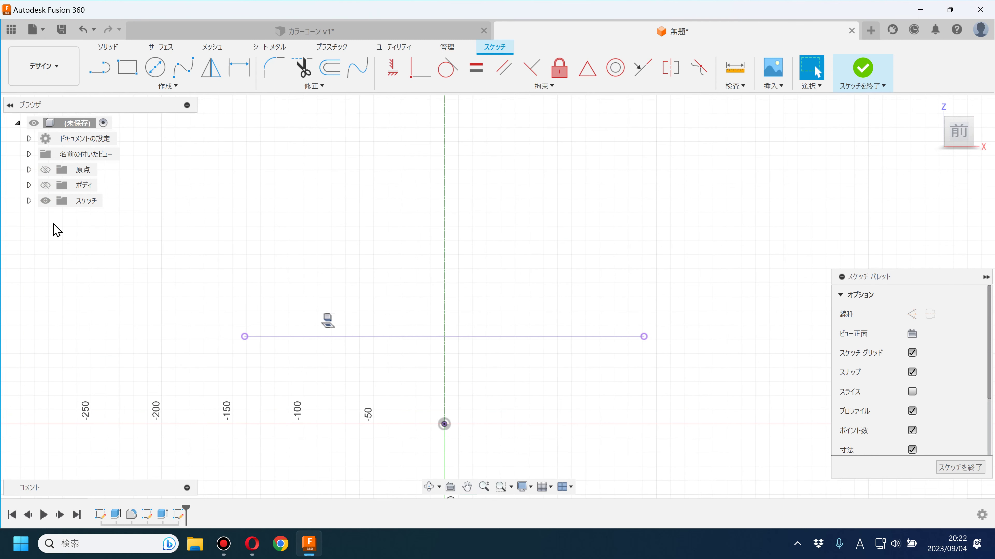
click(46, 185)
scroll(311, 343, down, 1)
scroll(312, 345, down, 1)
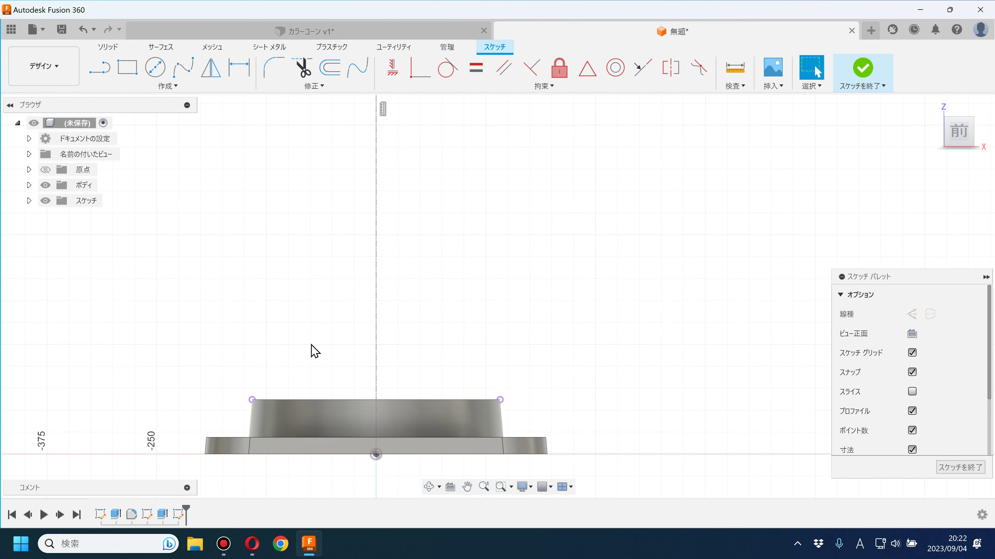
scroll(314, 337, down, 2)
middle_drag(315, 337, 306, 366)
scroll(306, 372, down, 2)
scroll(309, 370, up, 1)
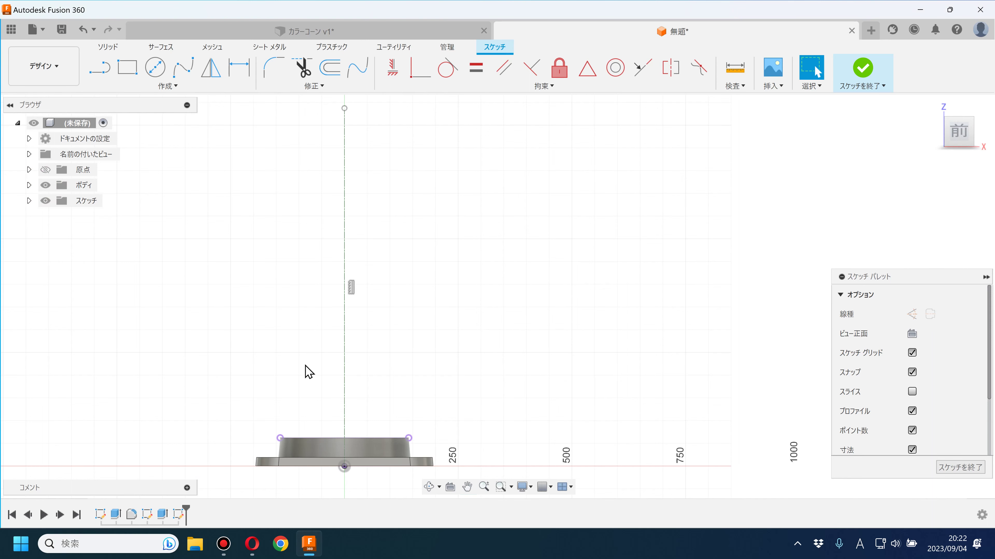
Step: Draw the cone's slanted side from the cylinder's top edge plus a tangent arc ending on the axis
click(100, 67)
scroll(288, 445, up, 1)
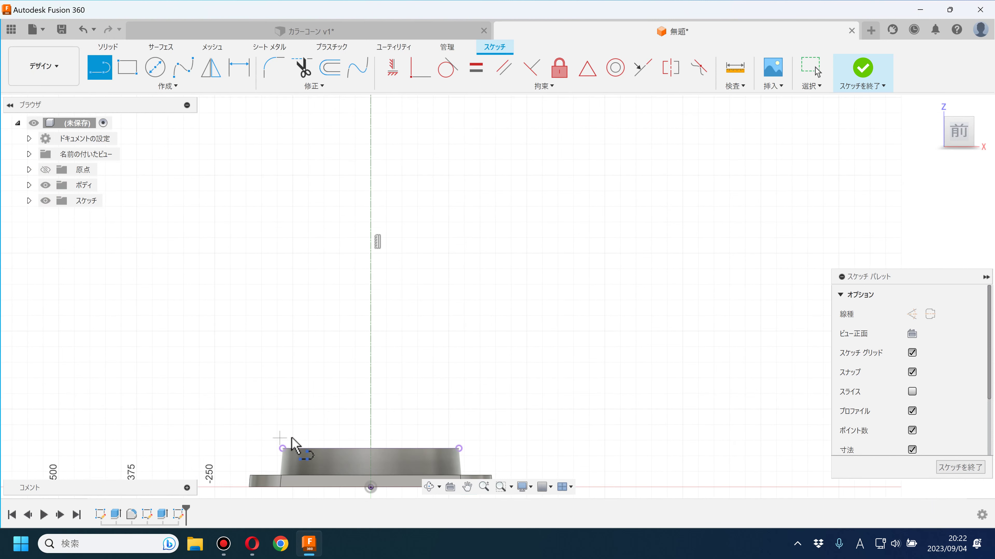
scroll(298, 450, up, 1)
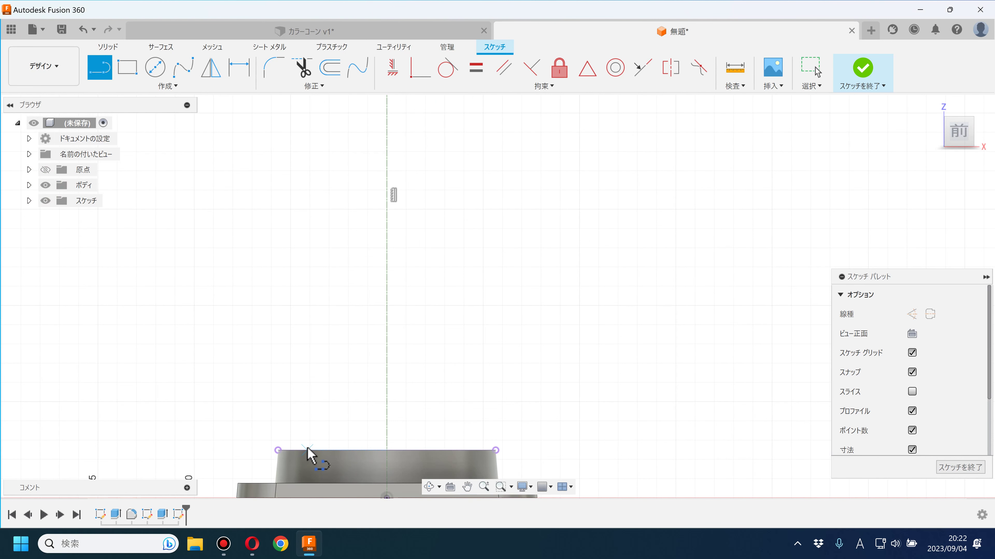
scroll(309, 455, up, 1)
click(45, 185)
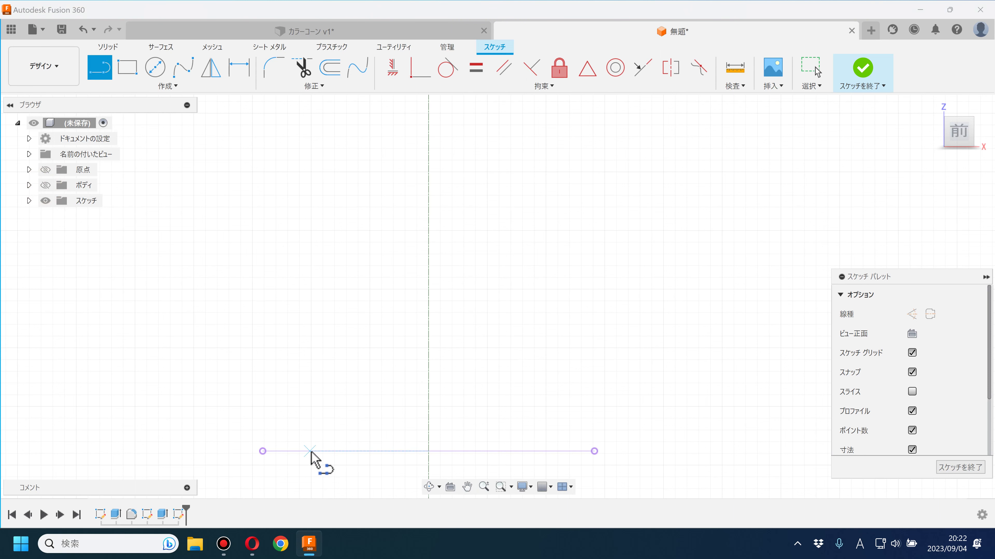
click(45, 185)
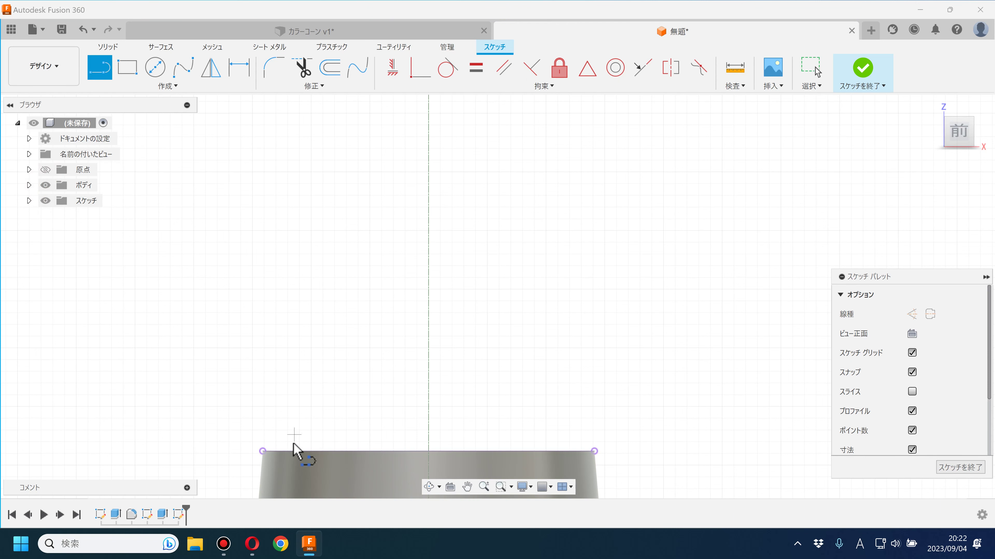
click(289, 451)
scroll(313, 378, down, 2)
scroll(322, 305, down, 2)
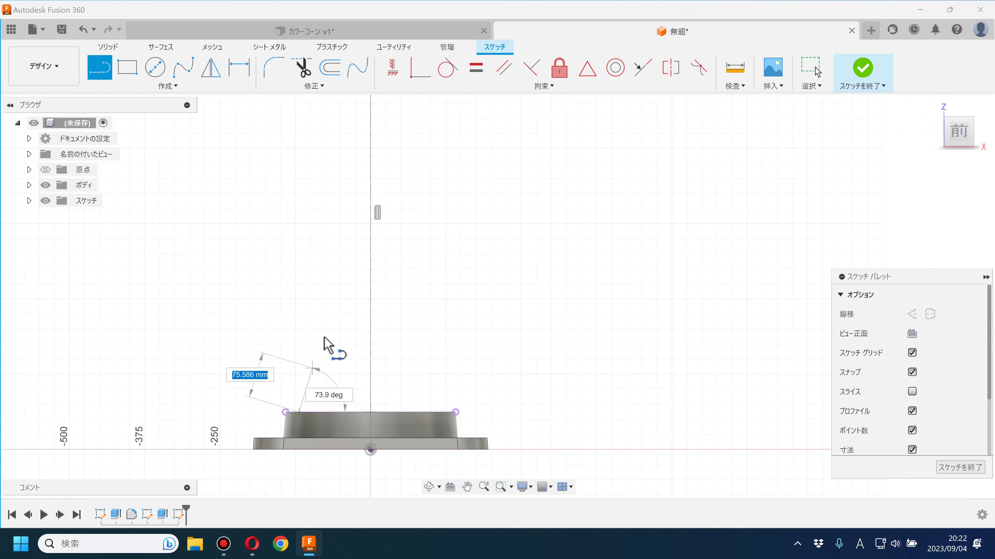
scroll(325, 224, down, 1)
scroll(325, 352, down, 1)
scroll(322, 284, down, 1)
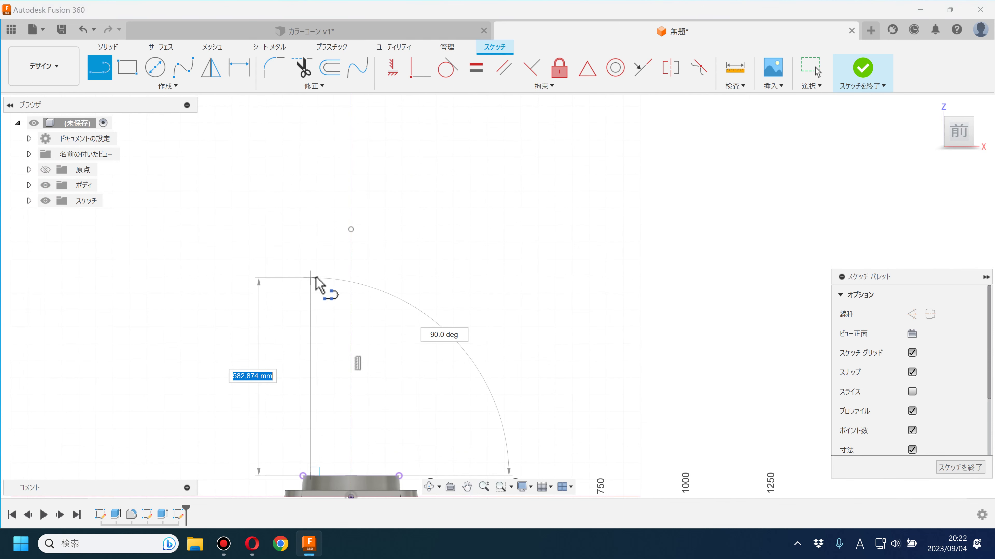
scroll(334, 295, up, 3)
scroll(333, 296, down, 2)
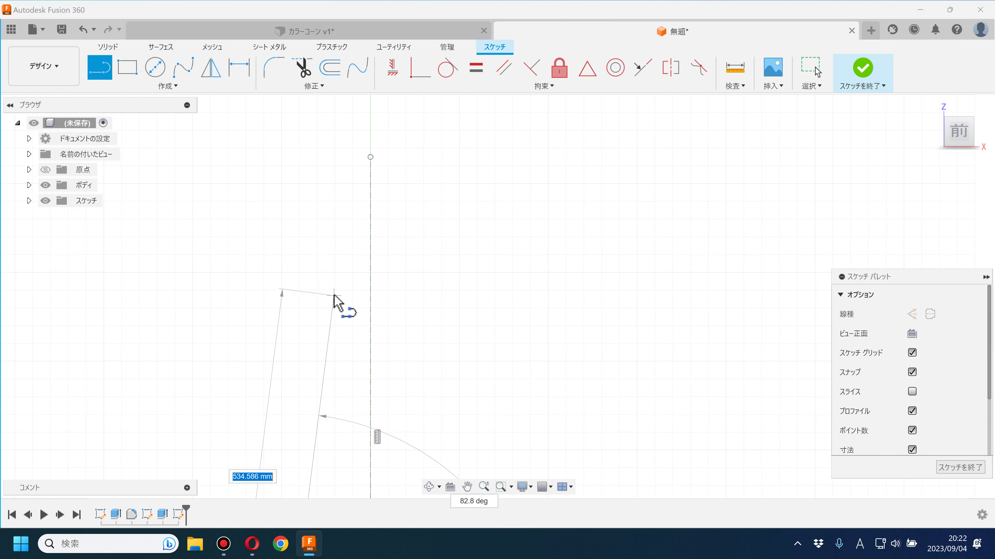
drag(333, 296, 369, 241)
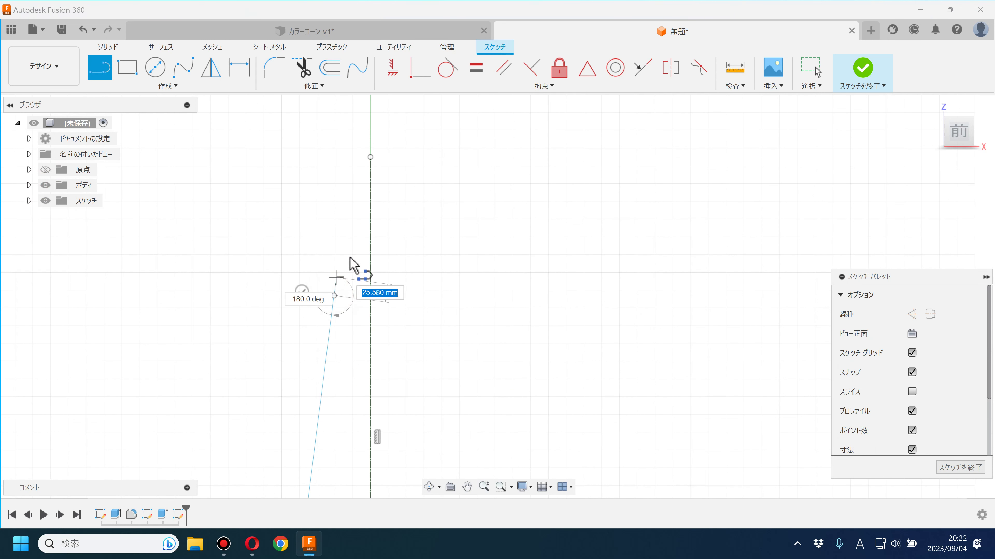
click(370, 240)
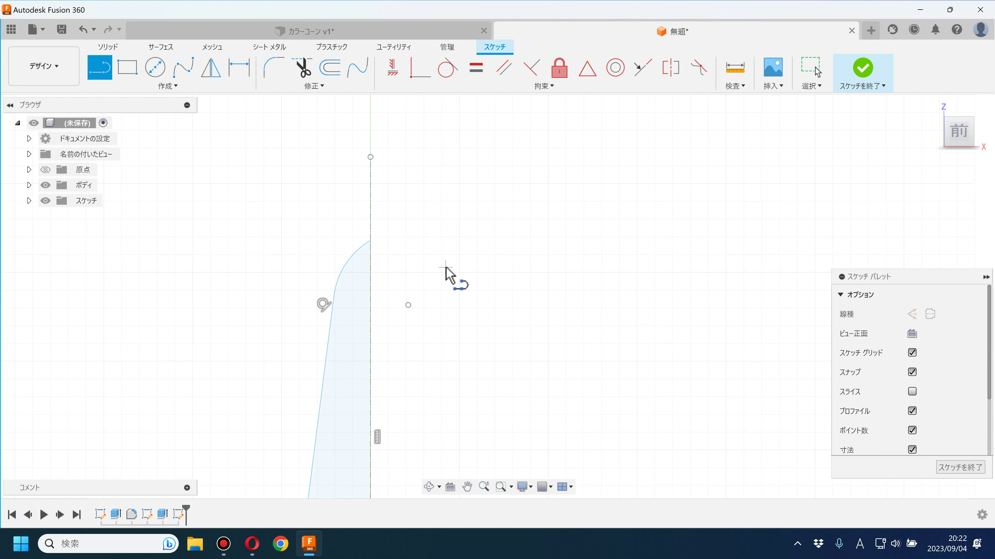
scroll(489, 352, down, 2)
scroll(509, 333, down, 1)
scroll(505, 333, down, 1)
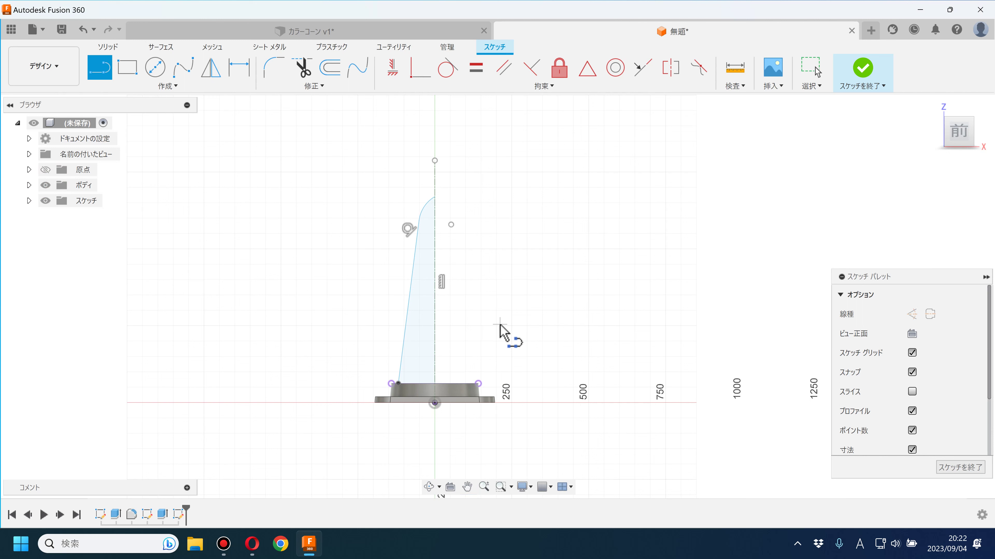
scroll(499, 325, down, 1)
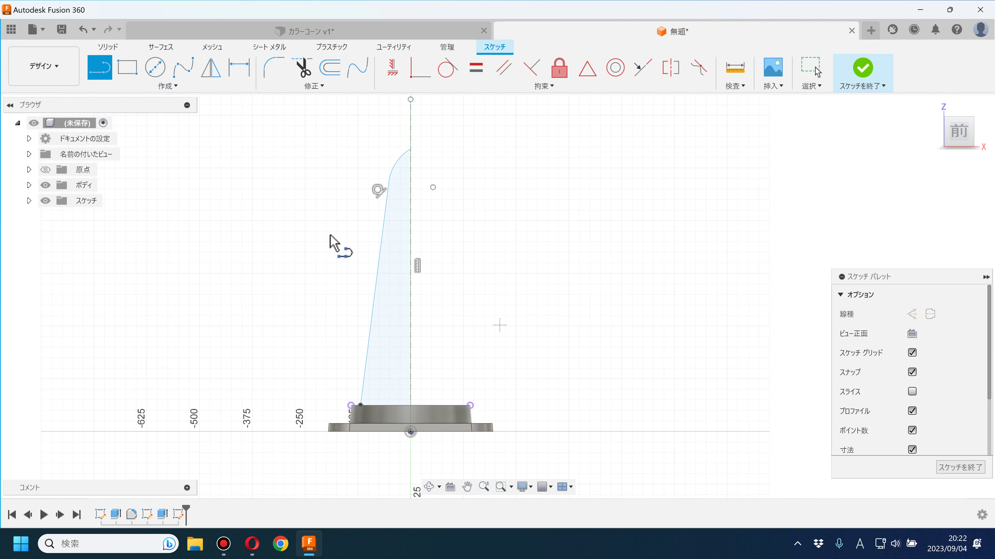
Step: Dimension the profile height from its top point to the origin as 700 mm
click(244, 71)
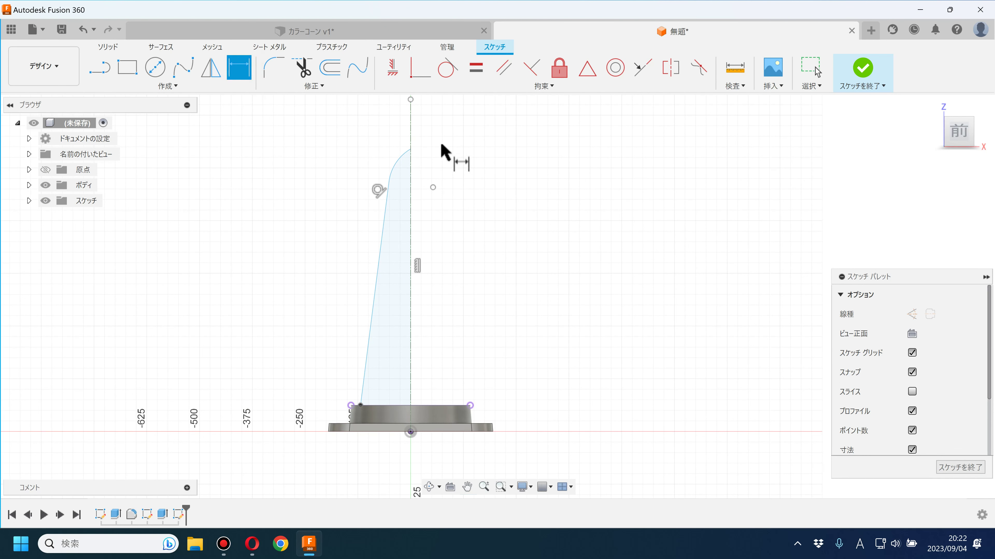
click(411, 149)
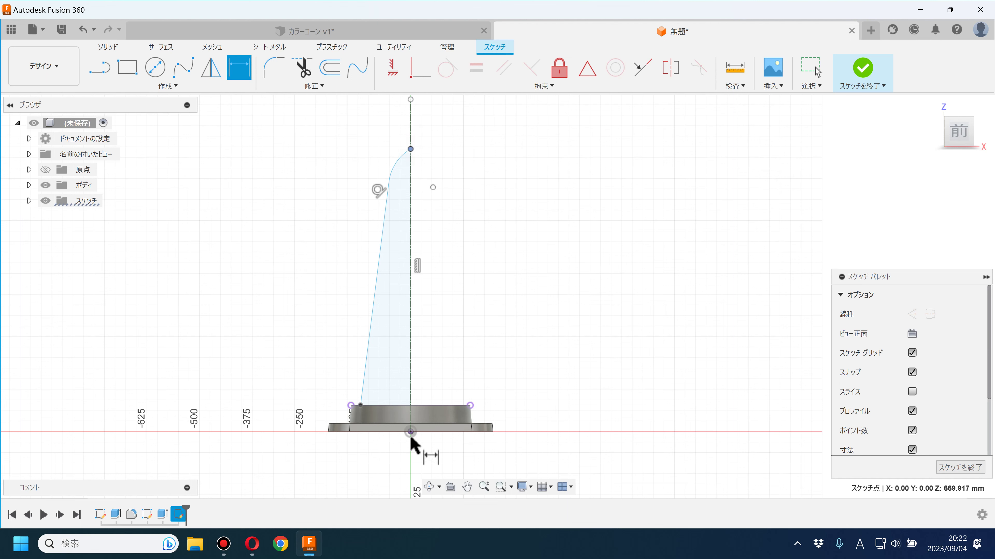
click(410, 432)
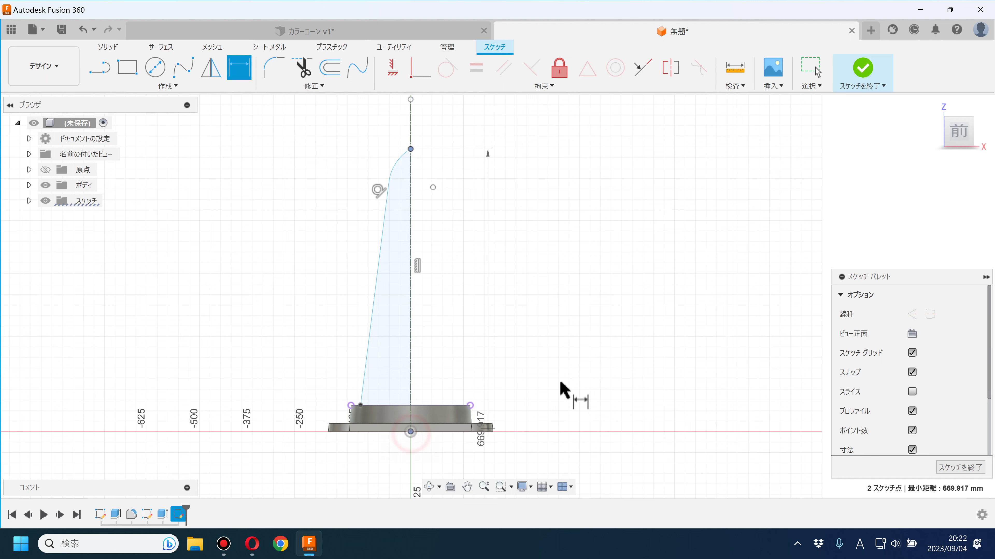
click(577, 343)
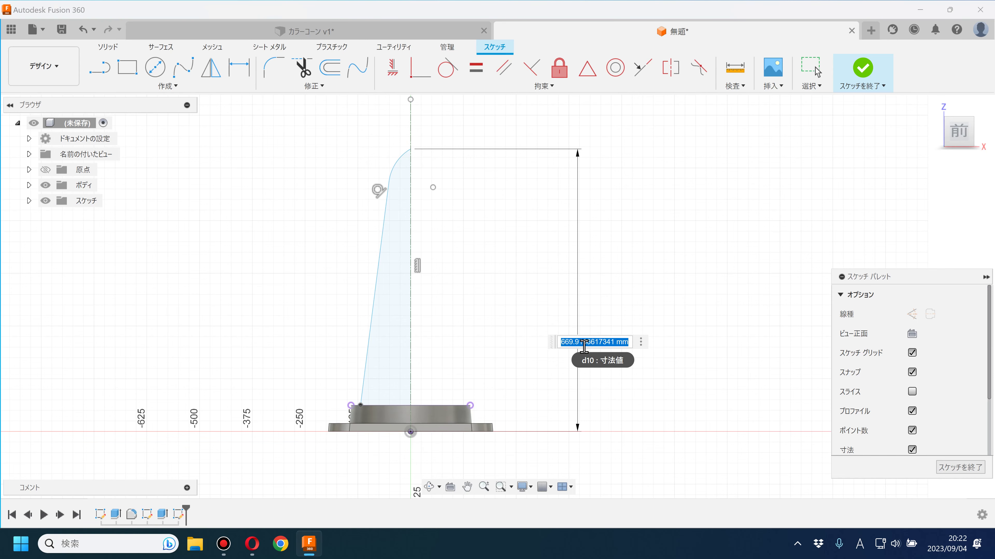
key(Return)
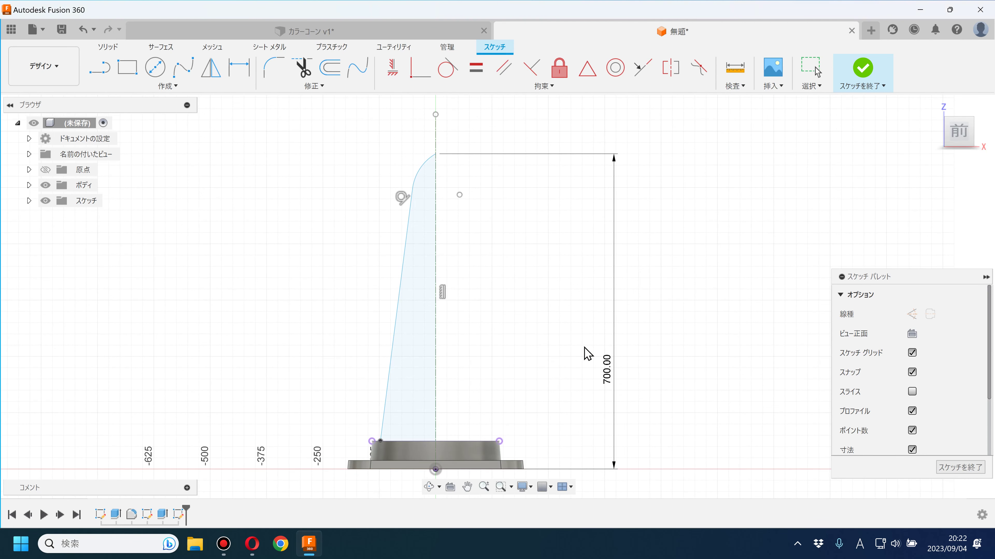
drag(524, 323, 495, 307)
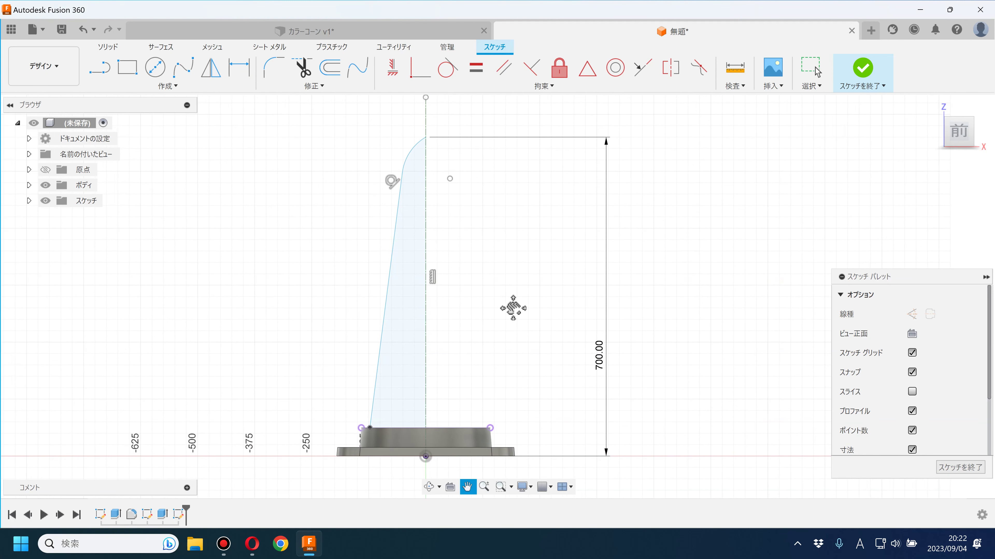
key(d)
scroll(407, 114, up, 3)
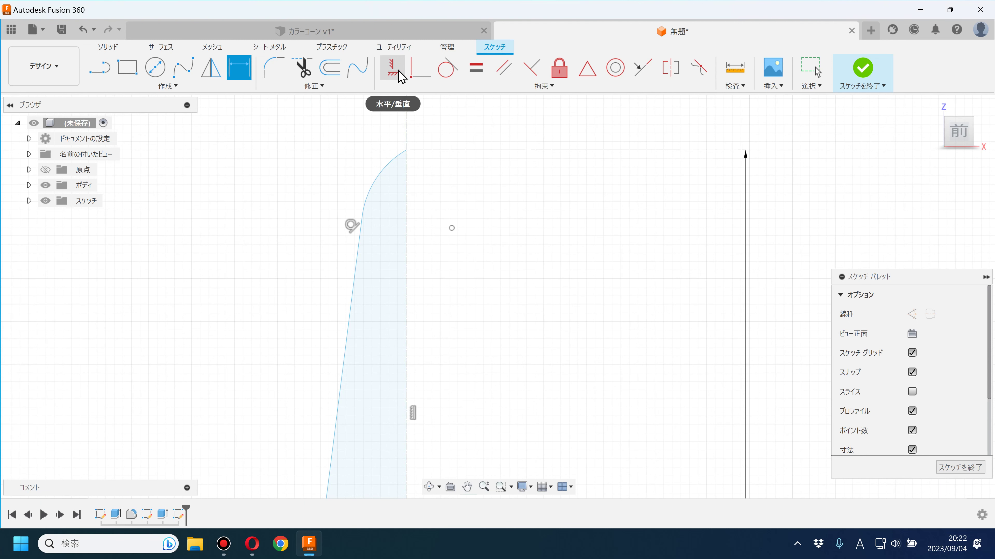
Step: Make the top arc's centre point coincident with the centerline axis
click(415, 74)
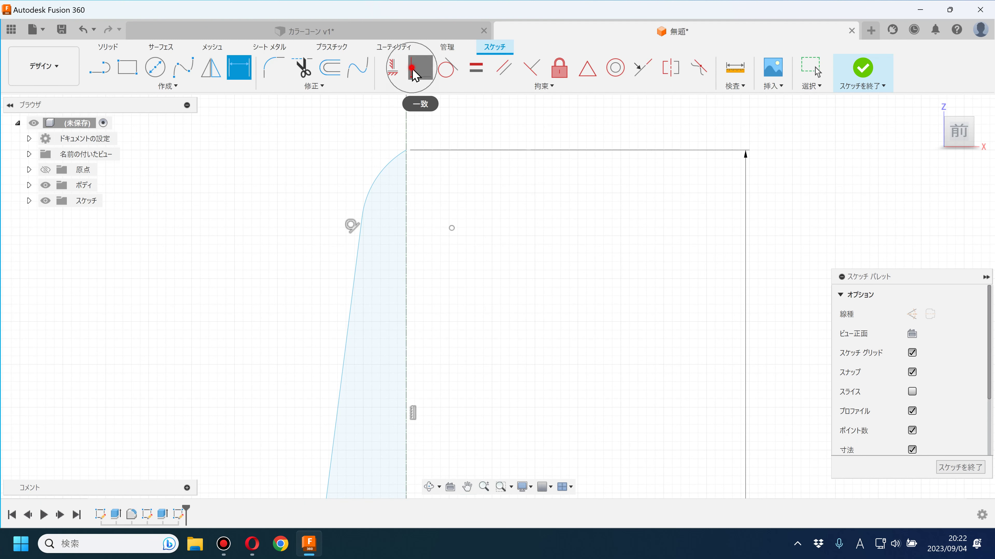
click(451, 228)
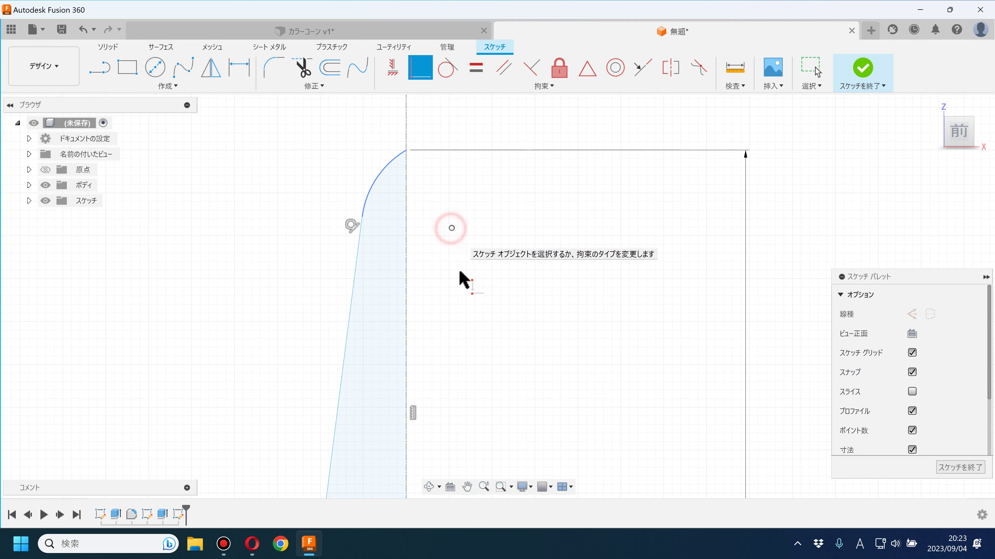
click(407, 210)
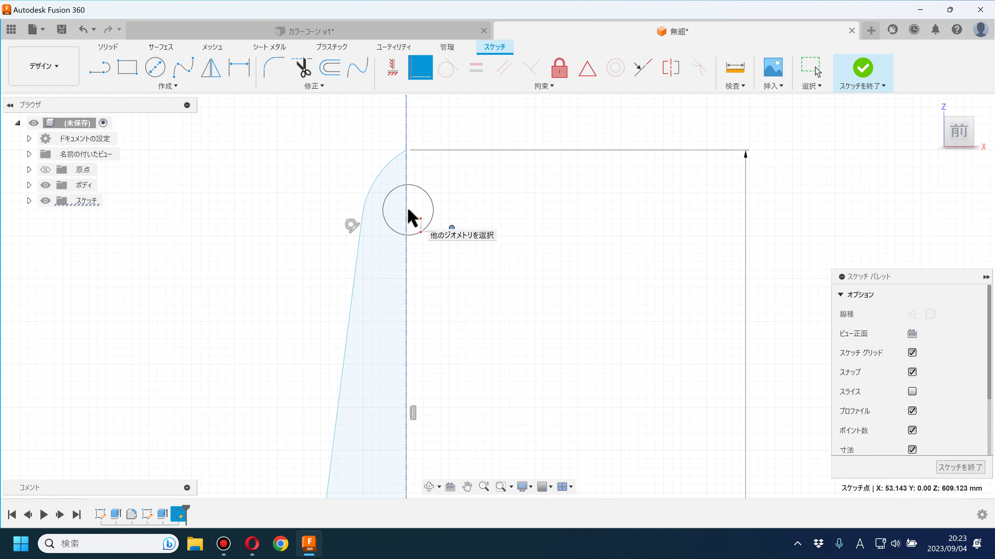
scroll(450, 274, down, 2)
scroll(497, 341, down, 2)
scroll(489, 314, down, 2)
scroll(489, 305, up, 2)
scroll(489, 305, up, 1)
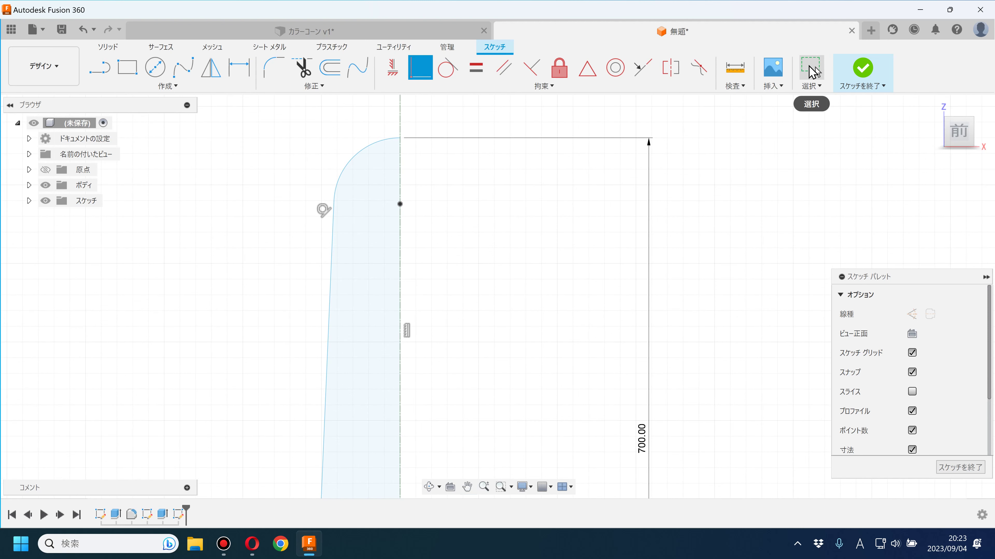
Step: Drag the arc endpoints to reshape the rounded tip to about 55.4 mm radius
click(811, 71)
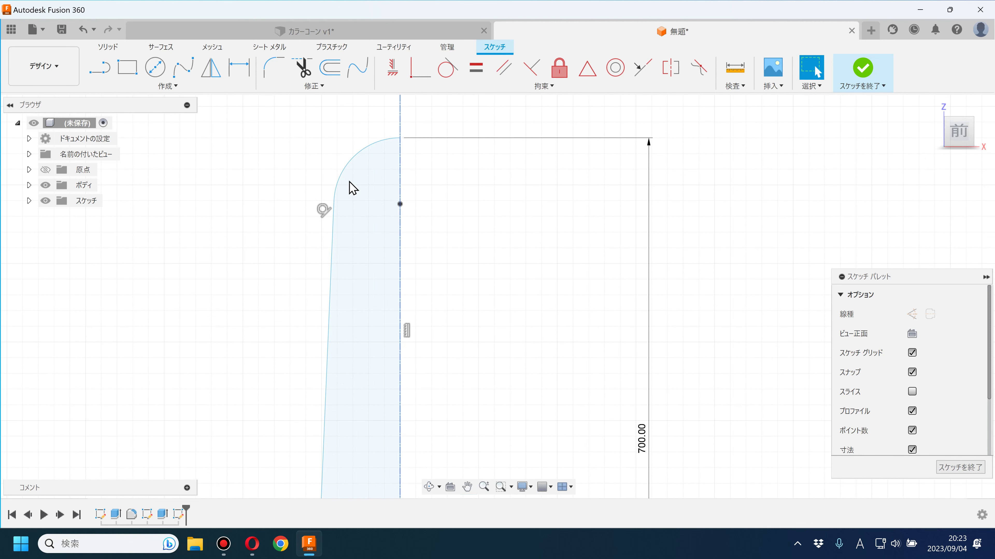
drag(336, 200, 322, 213)
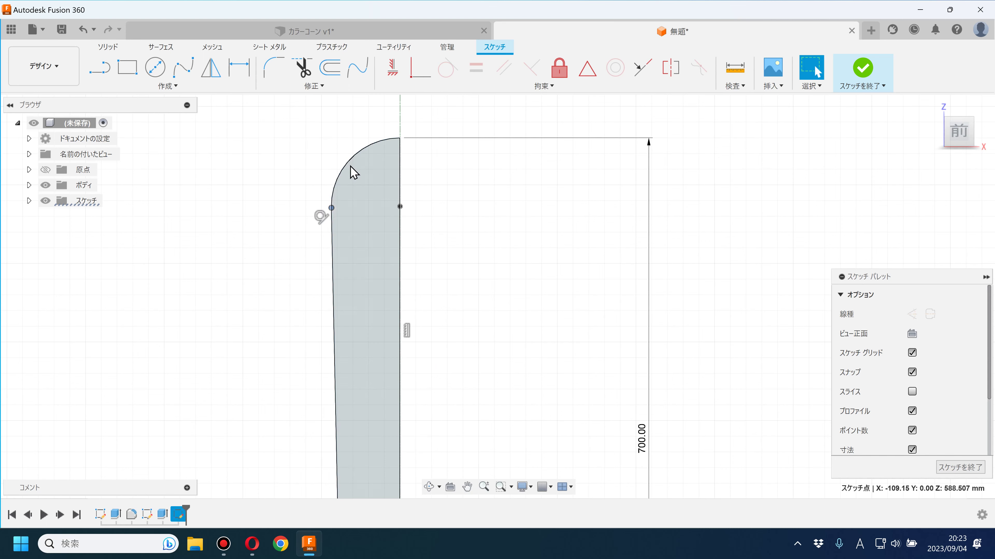
drag(353, 164, 371, 170)
click(433, 197)
scroll(466, 270, down, 5)
scroll(464, 269, up, 5)
scroll(464, 268, down, 3)
middle_drag(458, 245, 456, 222)
middle_drag(299, 373, 296, 342)
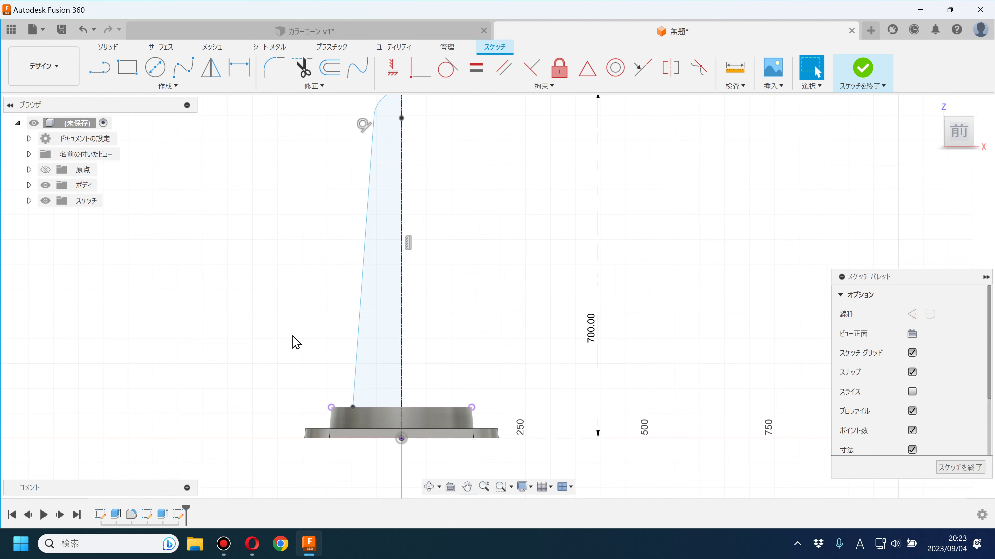
scroll(337, 382, up, 3)
middle_drag(381, 422, 344, 402)
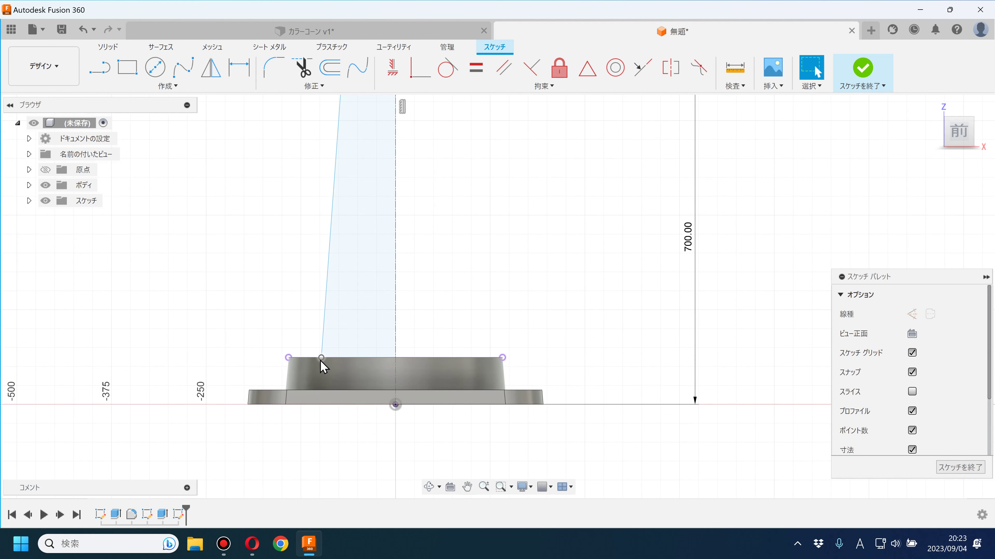
Step: Add a Ø230 mm base diameter dimension from the slanted side's bottom corner to the axis
click(239, 67)
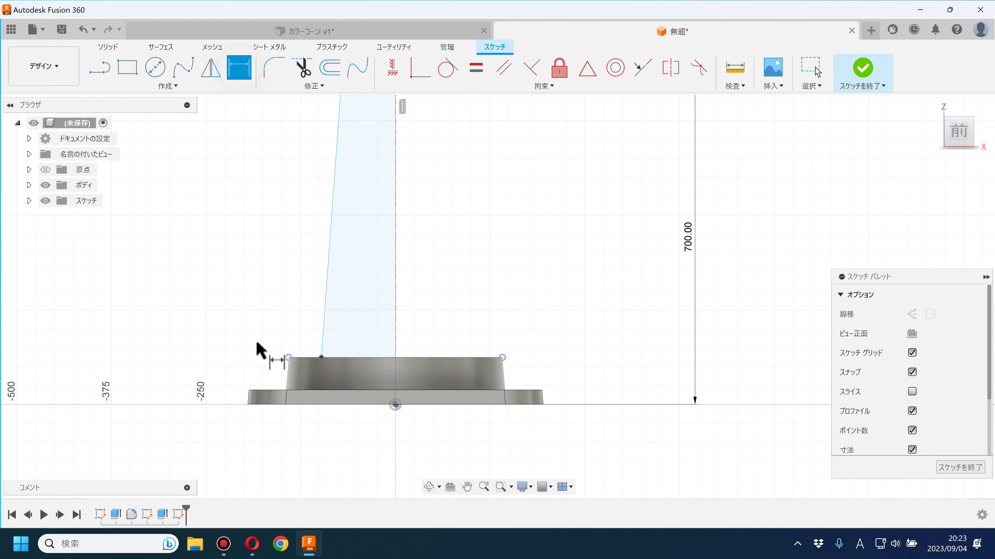
click(321, 357)
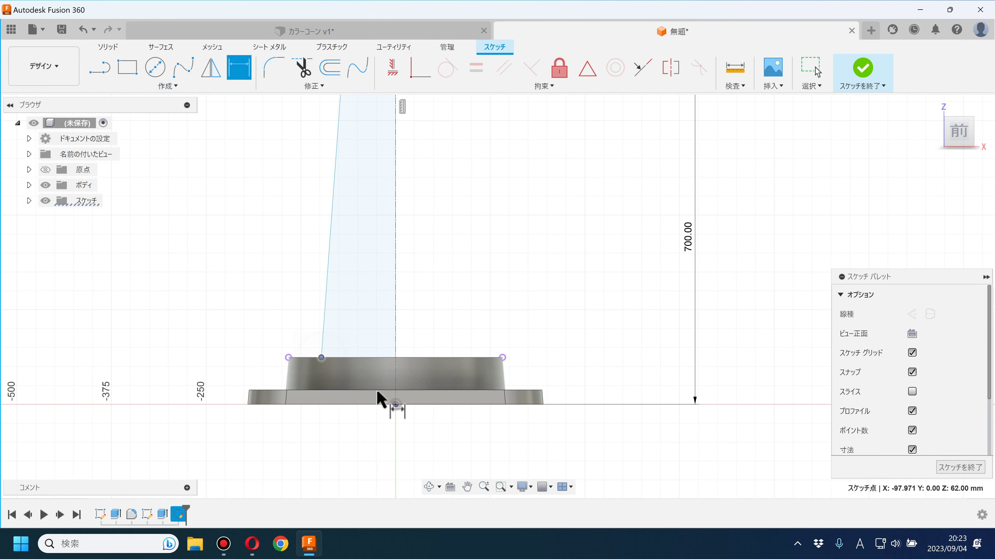
click(395, 374)
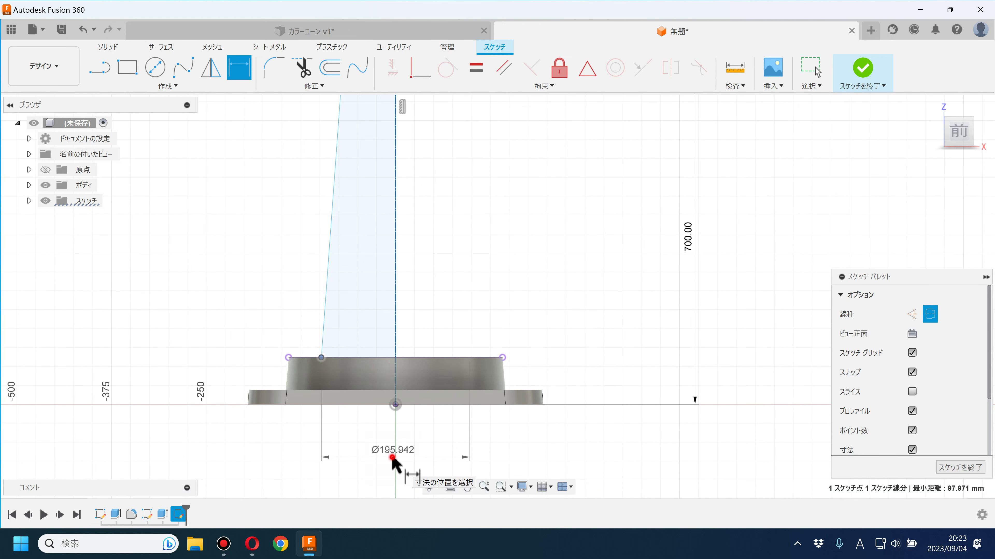
click(391, 459)
text(230)
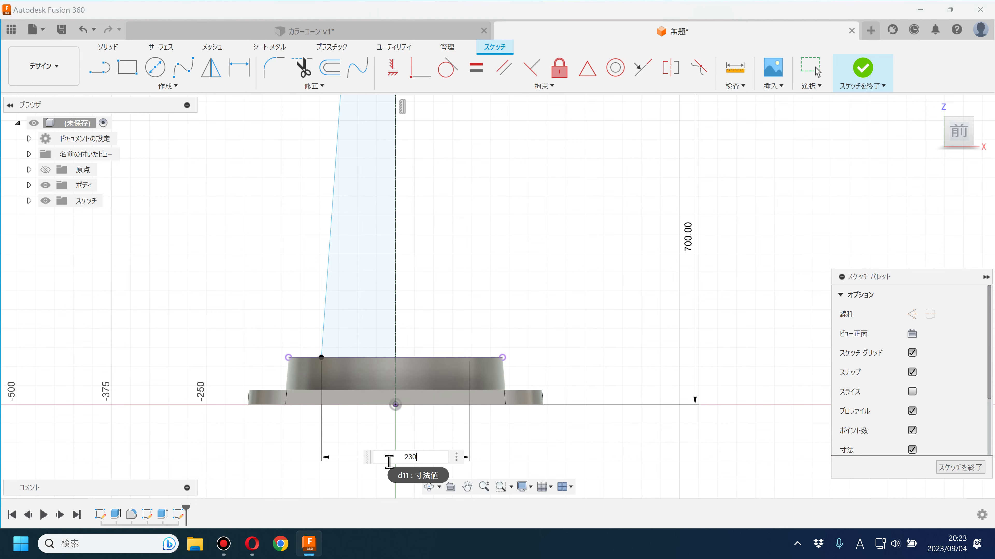
key(Return)
scroll(488, 266, down, 3)
scroll(493, 267, down, 3)
mouse_move(466, 196)
middle_down()
mouse_move(472, 255)
mouse_move(444, 227)
middle_up()
scroll(469, 247, up, 2)
Step: Dimension the angle between the slanted side and the axis as 8°
click(397, 241)
click(432, 247)
click(409, 271)
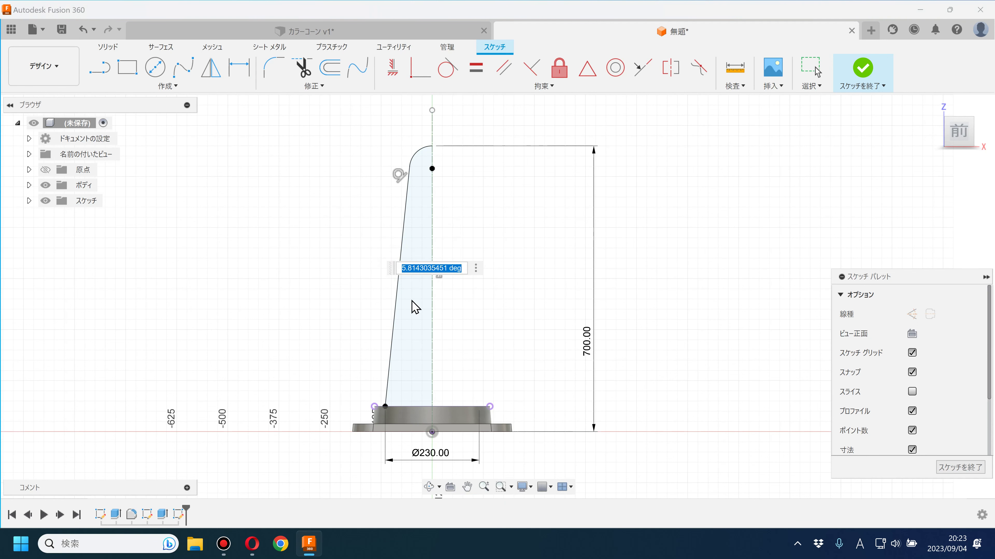
text(8)
key(Return)
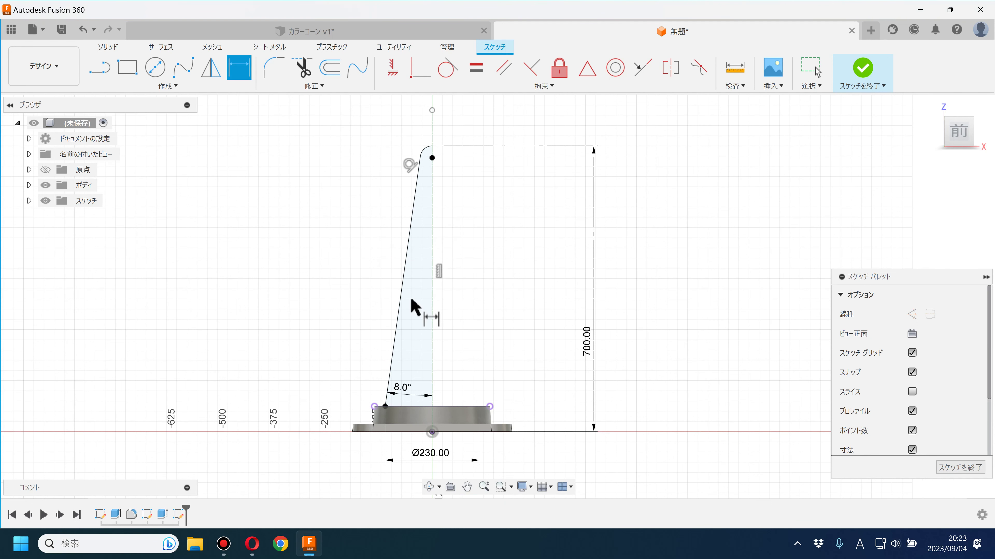
drag(405, 389, 407, 328)
double_click(407, 329)
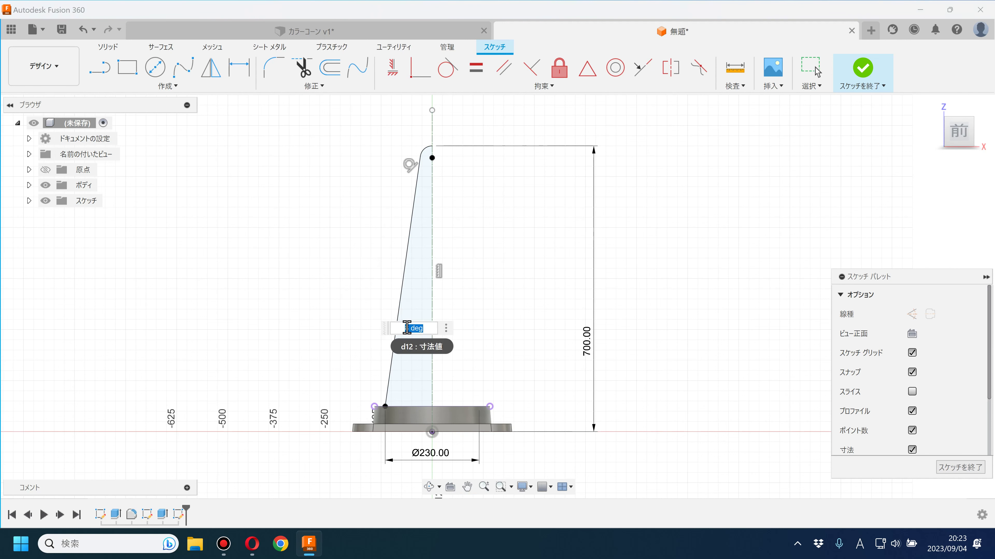
key(Return)
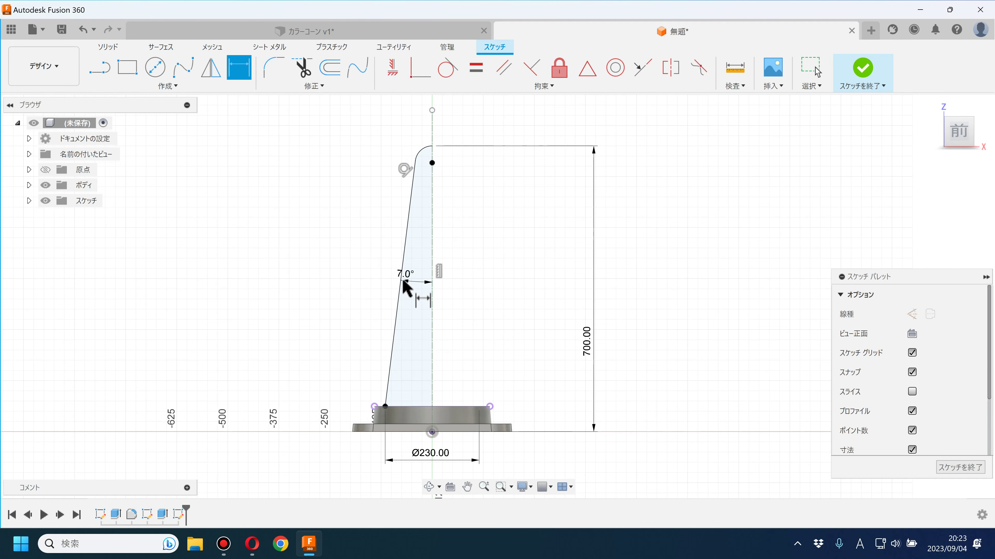
double_click(407, 277)
text(8)
key(Return)
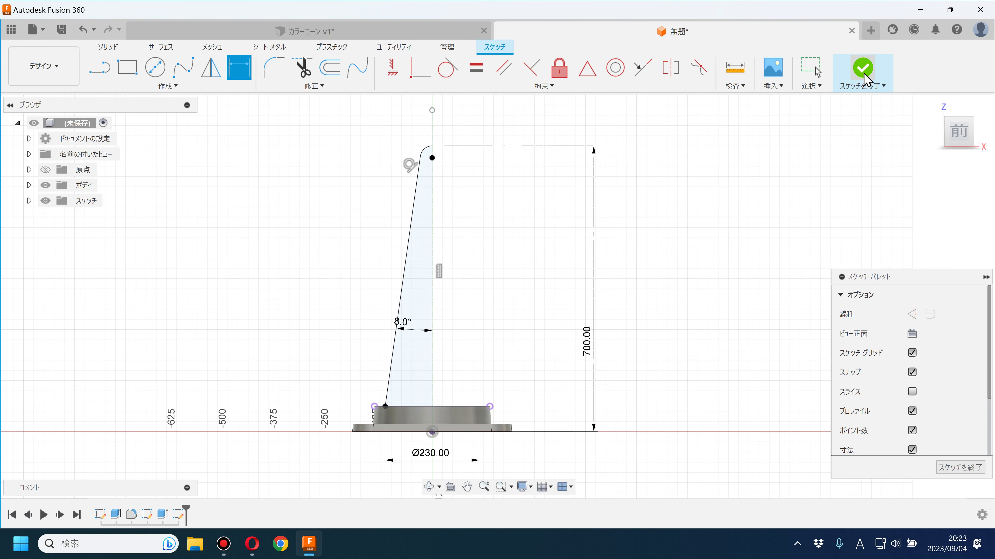
Step: Finish the sketch and revolve the profile 360° about the centerline, joined to the base
click(861, 74)
shift+middle_drag(568, 250, 544, 267)
key(Escape)
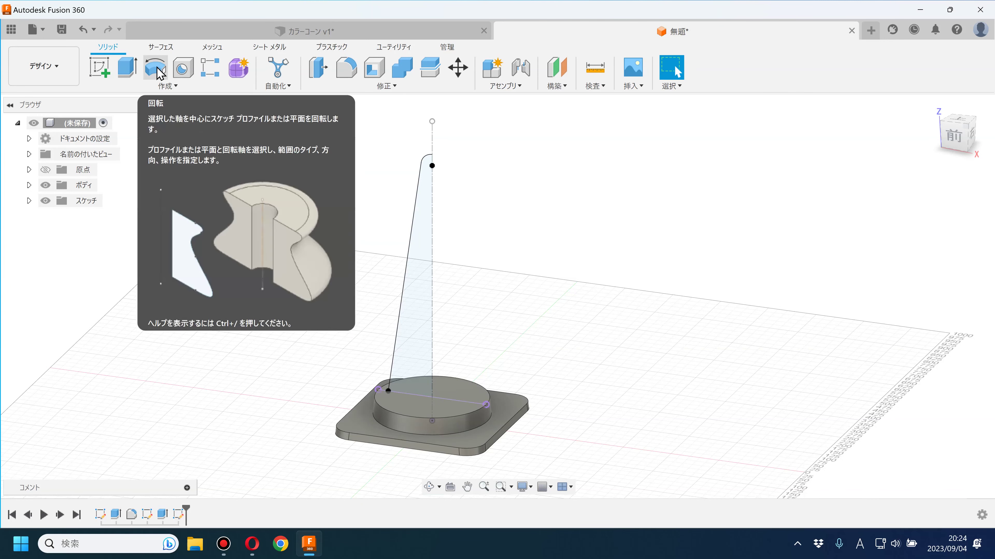
click(155, 68)
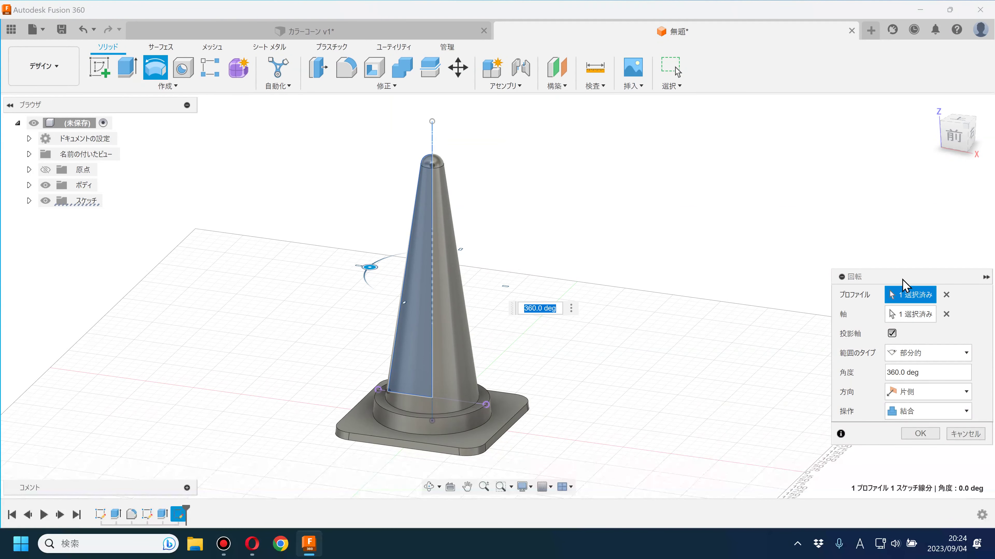
drag(853, 270, 668, 200)
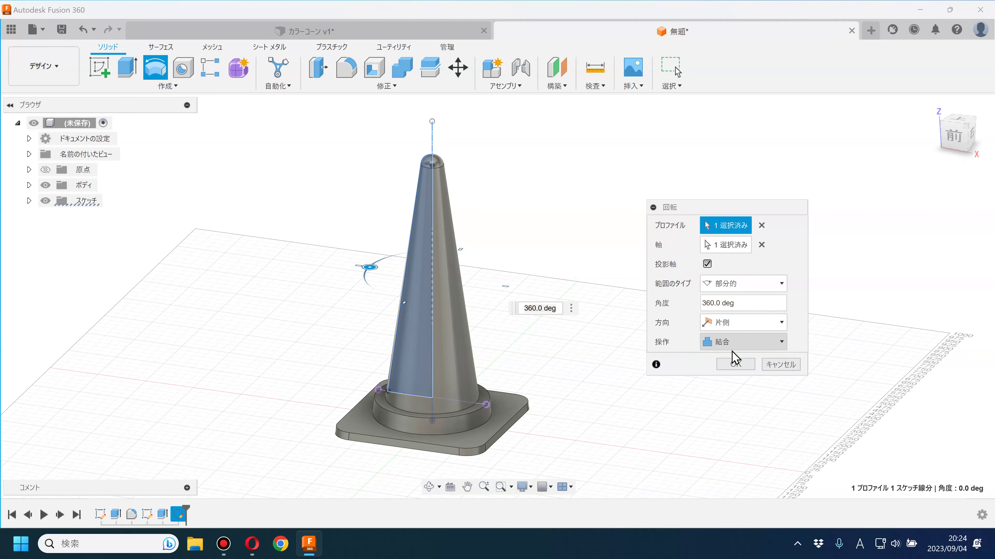
click(735, 365)
mouse_move(622, 360)
shift+middle_down()
mouse_move(600, 238)
mouse_move(588, 387)
shift+middle_up()
scroll(562, 406, up, 2)
scroll(558, 395, down, 2)
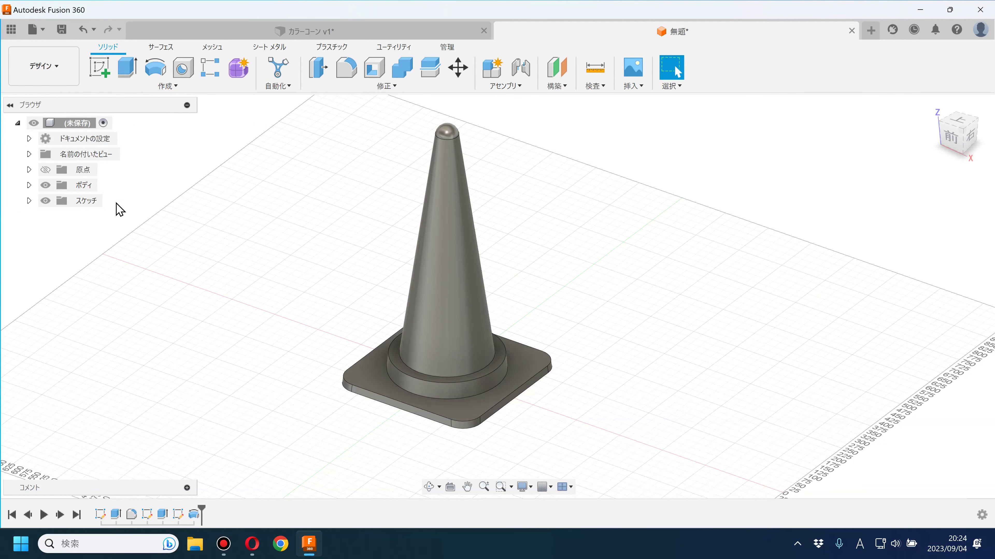
Step: Apply a 5 mm fillet to the base plate's outer edge loop and circular boss edges
click(345, 70)
middle_drag(345, 292, 291, 264)
scroll(307, 306, up, 1)
scroll(290, 298, up, 1)
scroll(353, 352, up, 2)
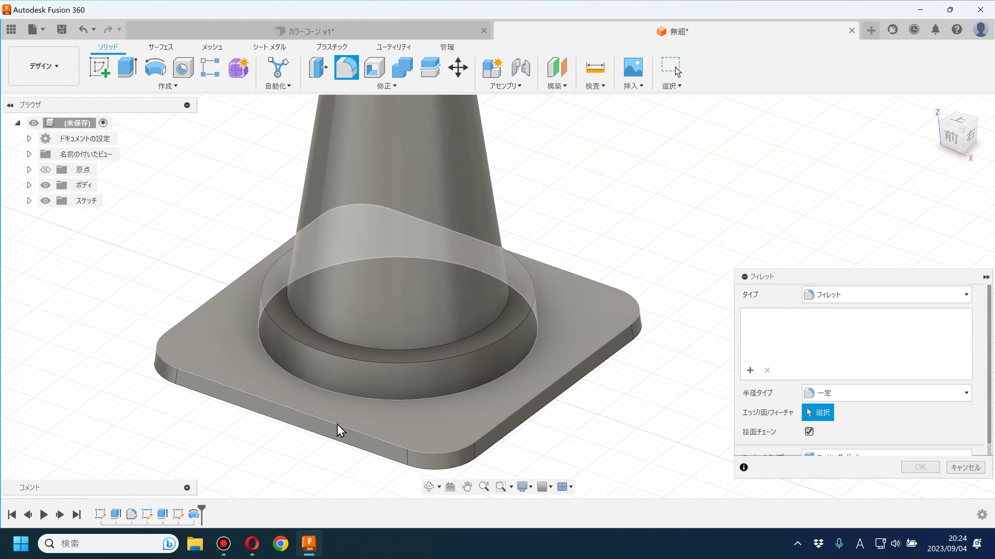
click(336, 425)
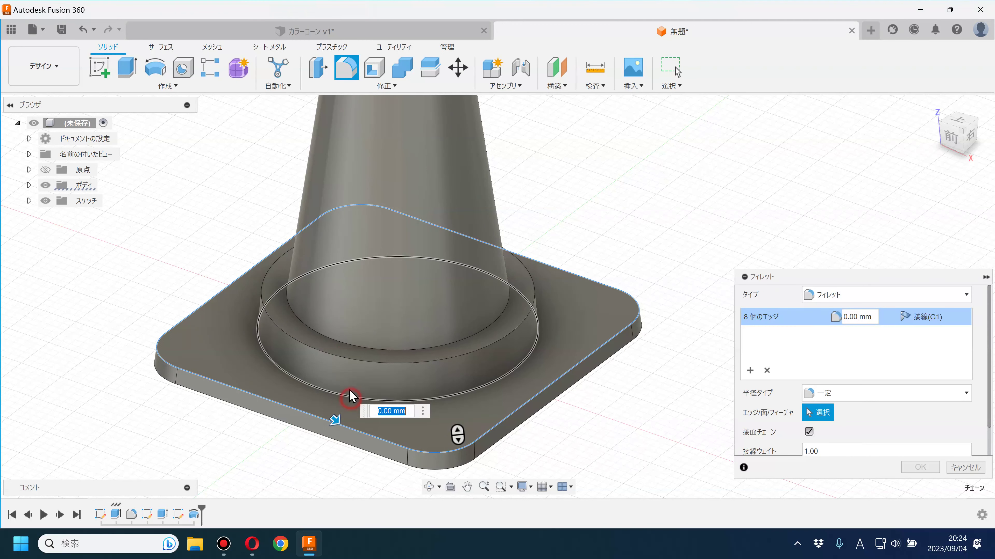
click(349, 394)
click(350, 357)
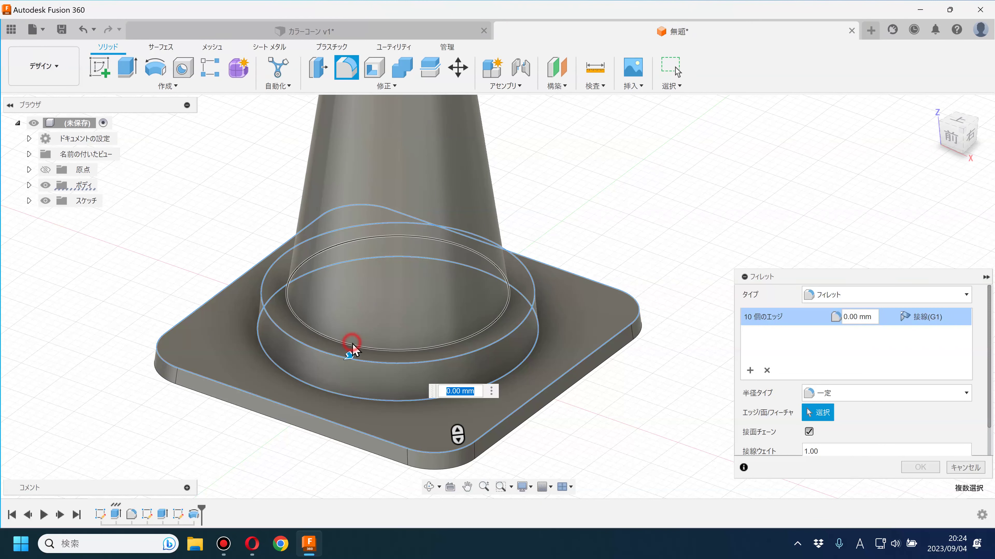
click(351, 345)
text(5)
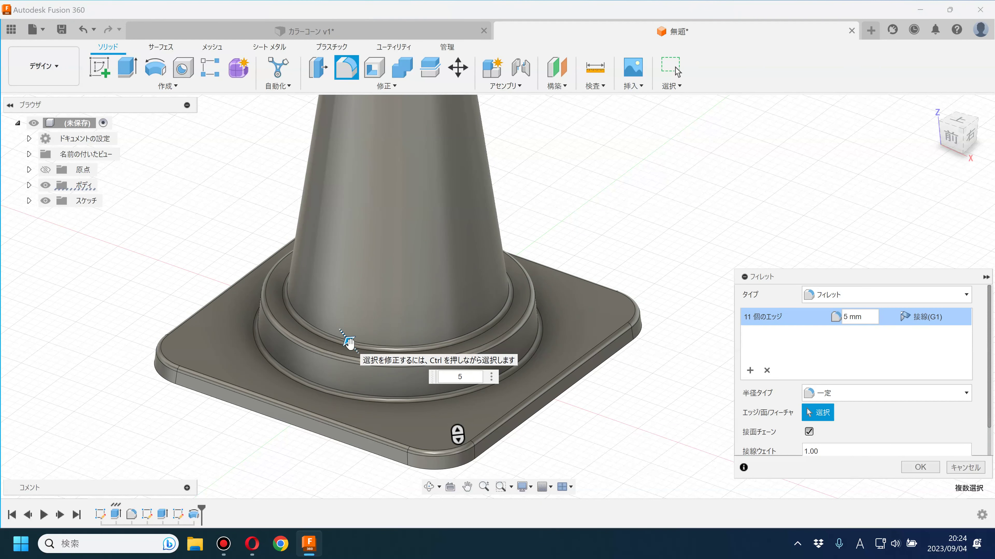
key(Return)
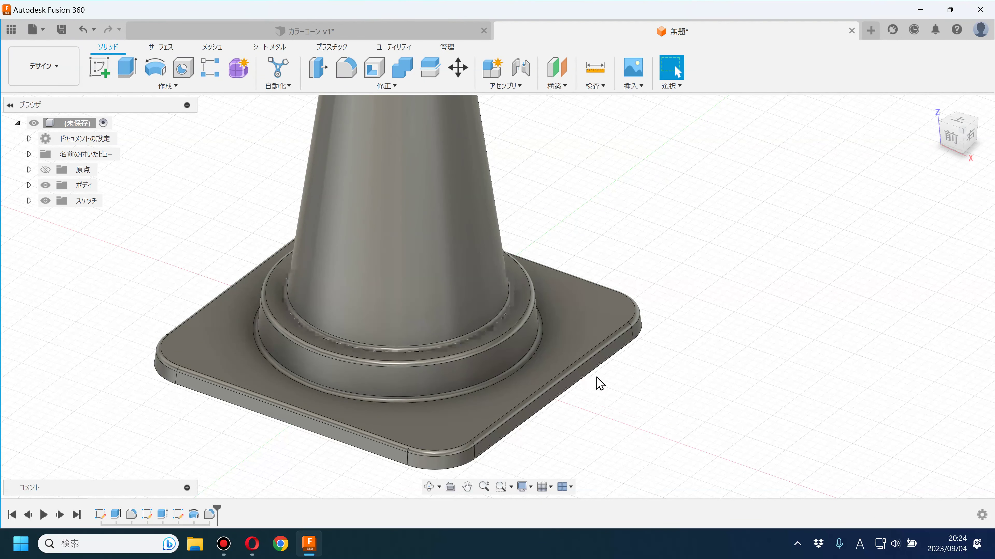
scroll(600, 382, down, 3)
scroll(649, 378, down, 3)
middle_drag(662, 373, 527, 377)
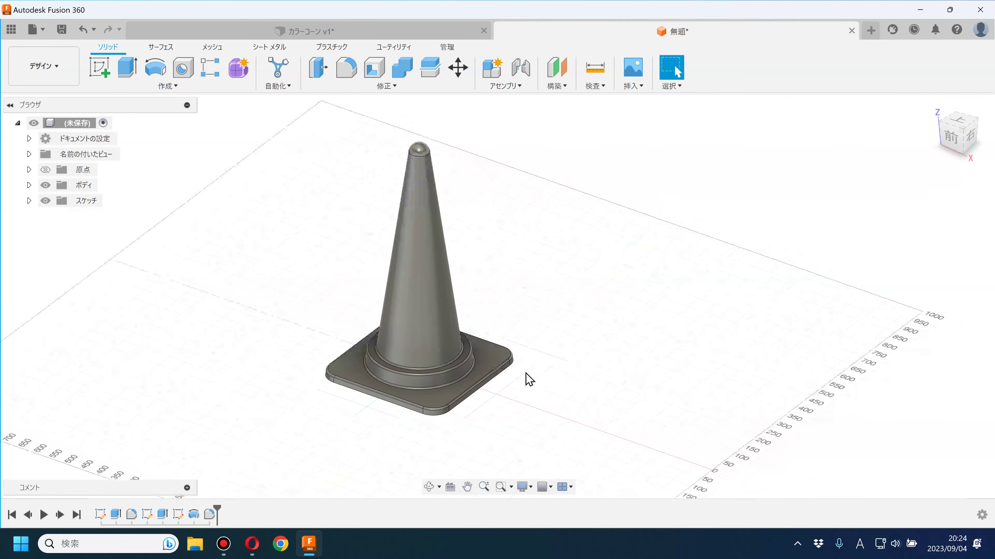
Step: Shell the cone inward at 2.5 mm thickness with its bottom face removed
click(374, 74)
mouse_move(542, 344)
shift+middle_down()
mouse_move(540, 271)
mouse_move(553, 400)
mouse_move(466, 379)
shift+middle_up()
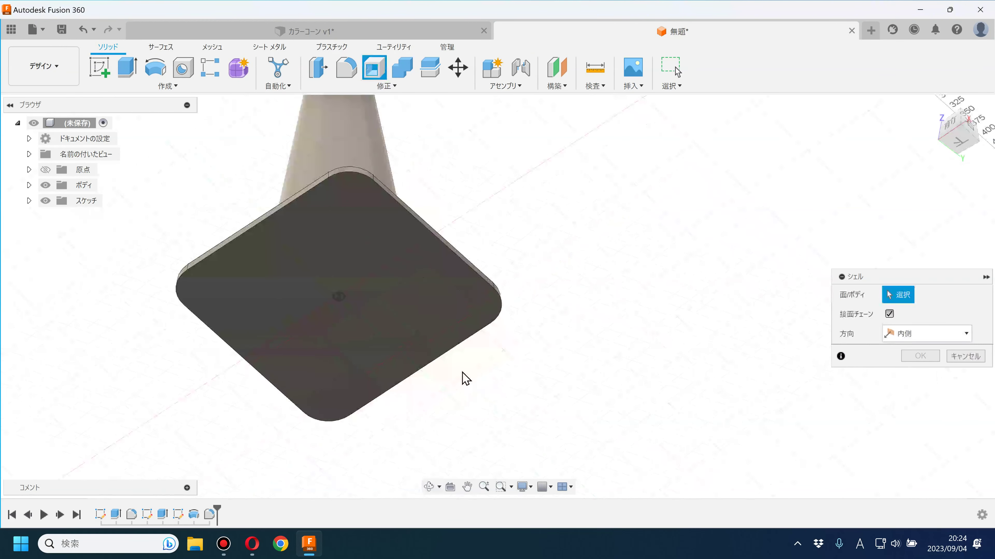
click(428, 344)
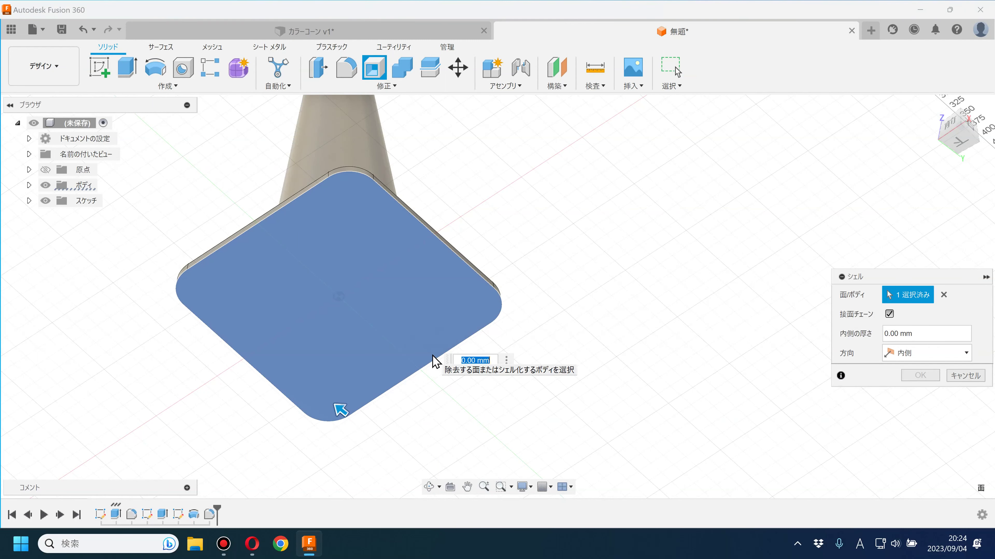
text(2.5)
key(Return)
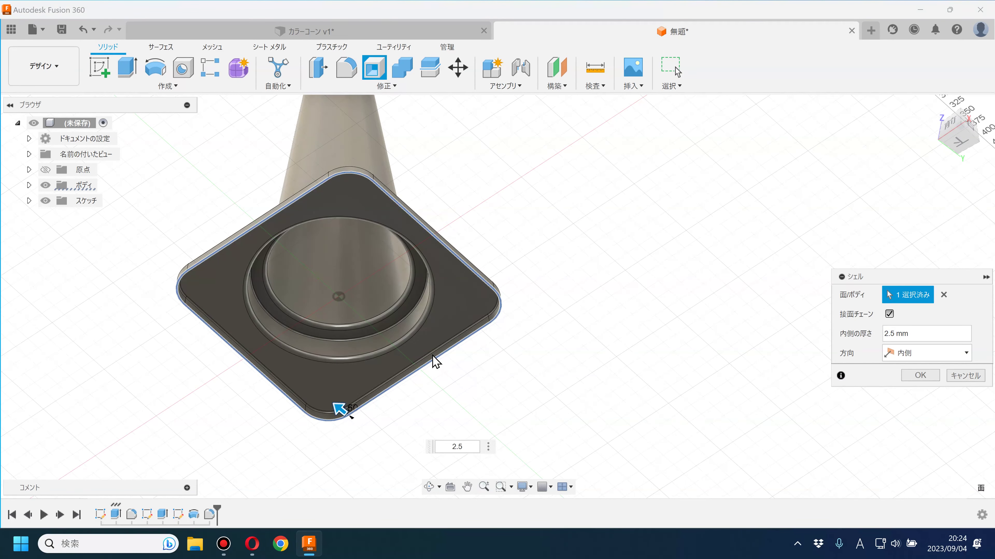
key(Return)
mouse_move(459, 371)
shift+middle_down()
mouse_move(498, 351)
mouse_move(501, 316)
mouse_move(490, 451)
shift+middle_up()
scroll(504, 353, down, 5)
shift+middle_drag(568, 417, 591, 267)
click(595, 84)
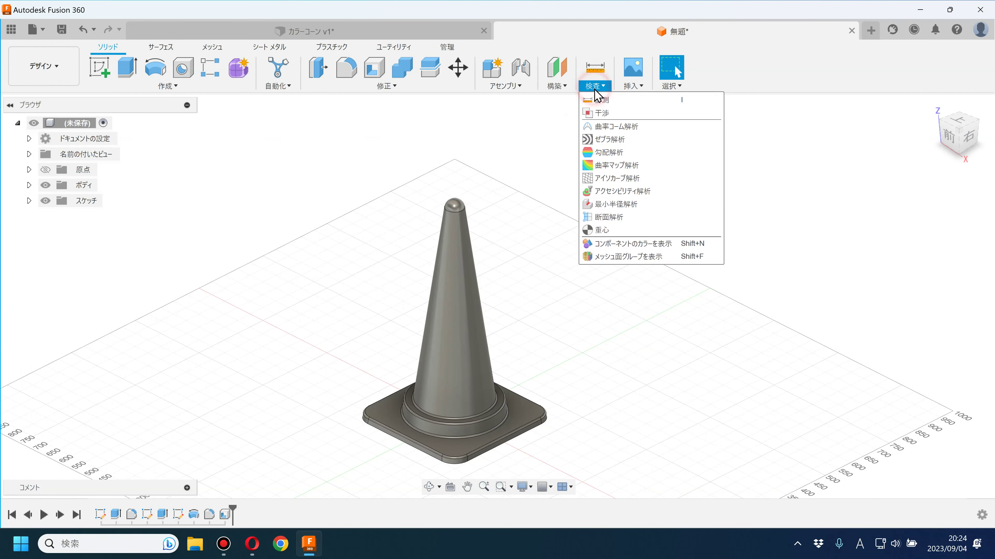
Step: Create a flipped section analysis of the cone on the XZ plane
click(605, 223)
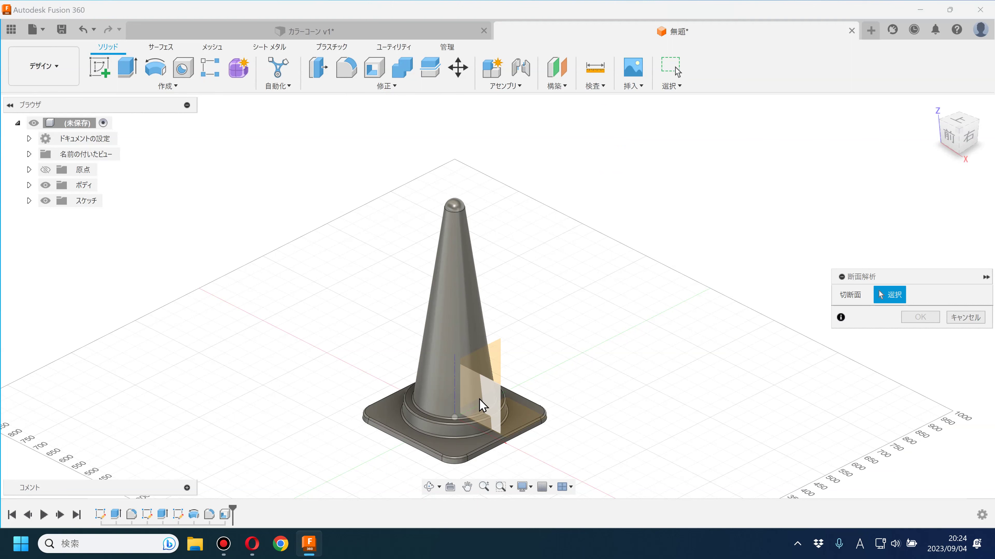
click(480, 401)
click(900, 381)
scroll(577, 344, up, 3)
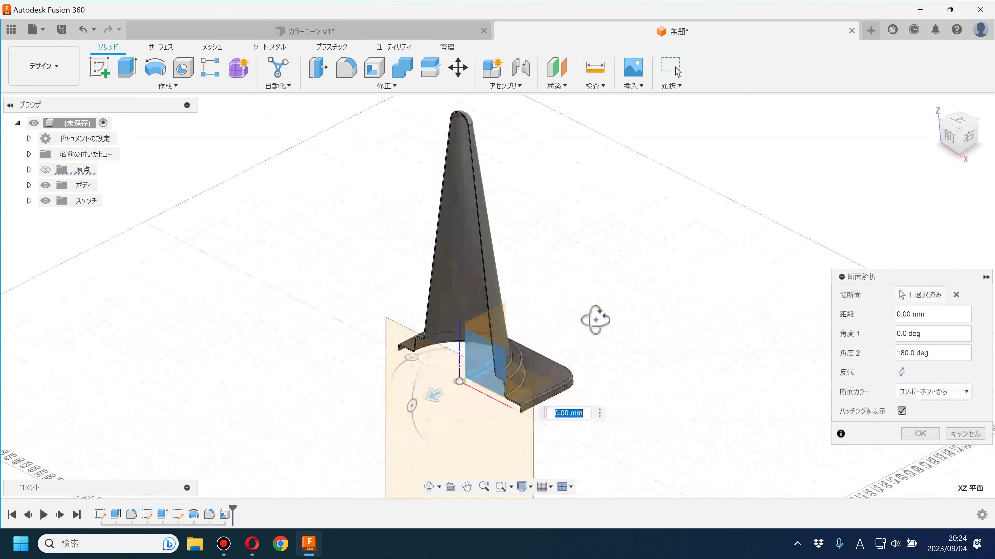
shift+middle_drag(594, 320, 593, 328)
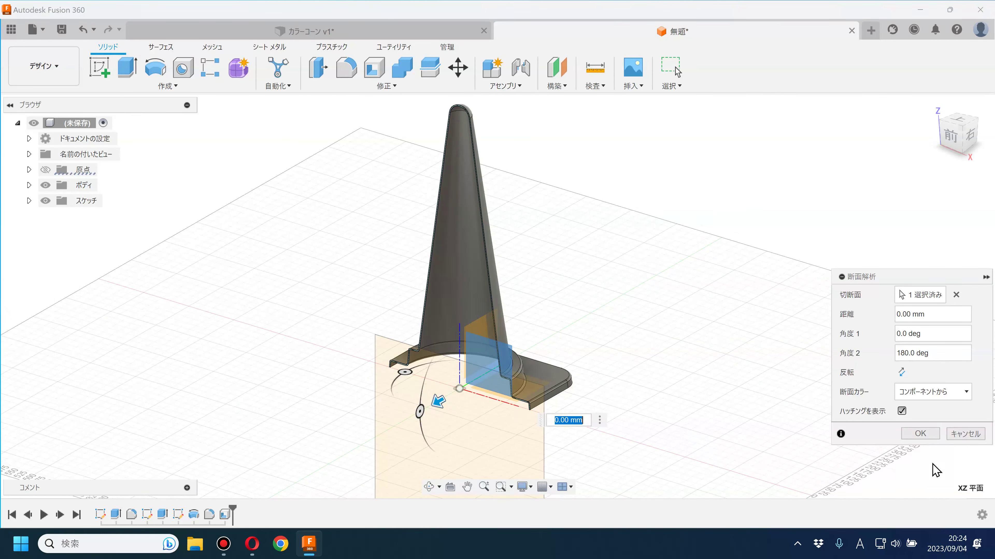
click(919, 434)
Step: Hide section 断面1 in the 解析 folder so the full cone shows again
scroll(600, 370, up, 2)
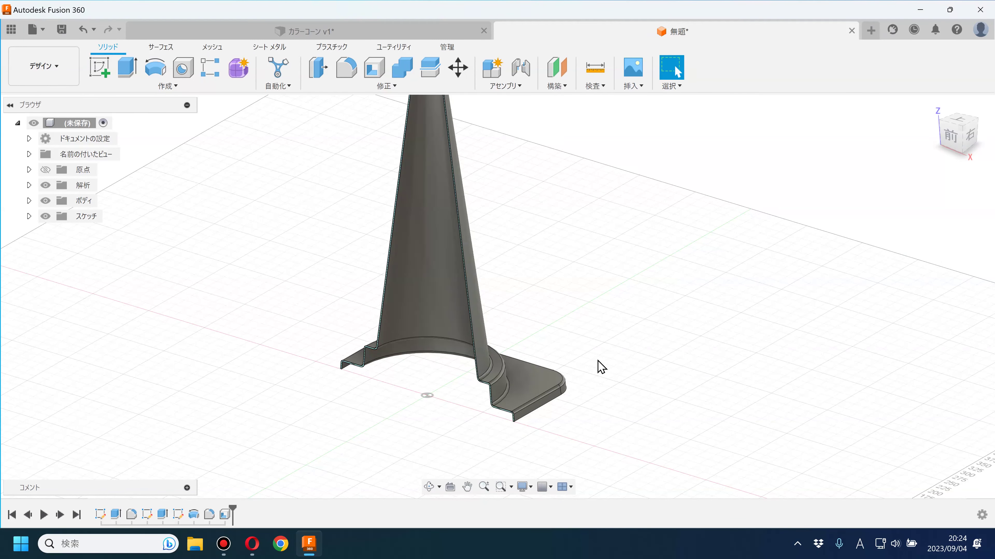
middle_drag(603, 350, 595, 425)
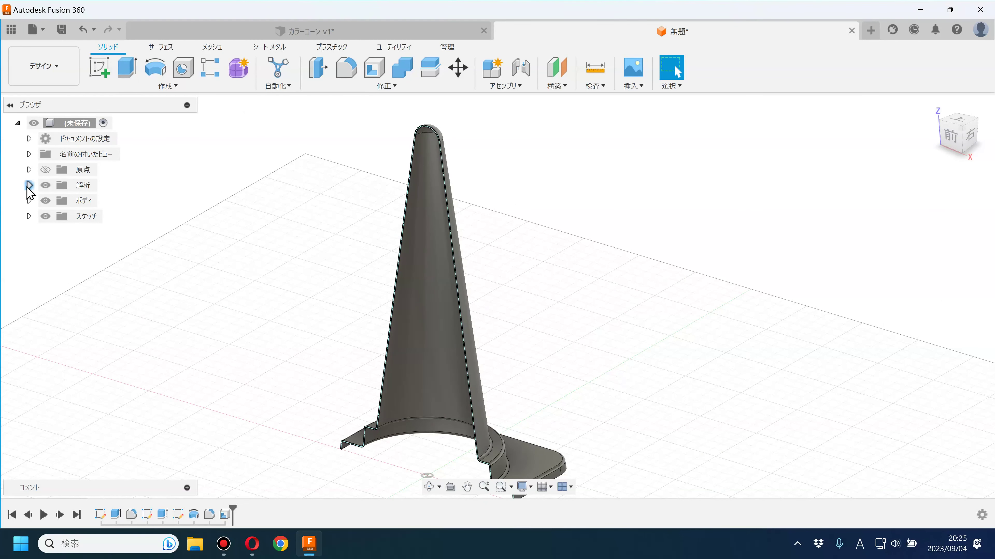
click(29, 186)
click(56, 201)
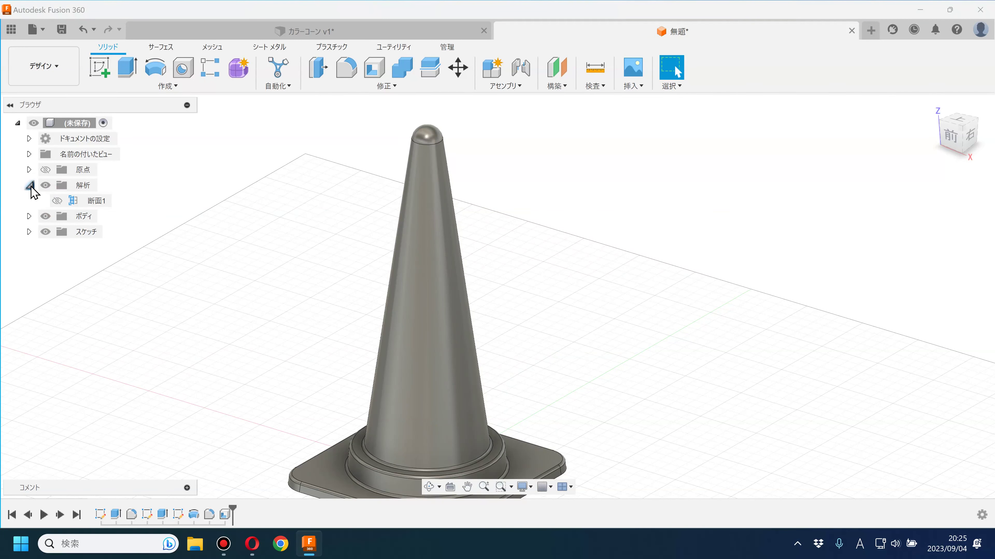
scroll(242, 264, down, 3)
click(64, 81)
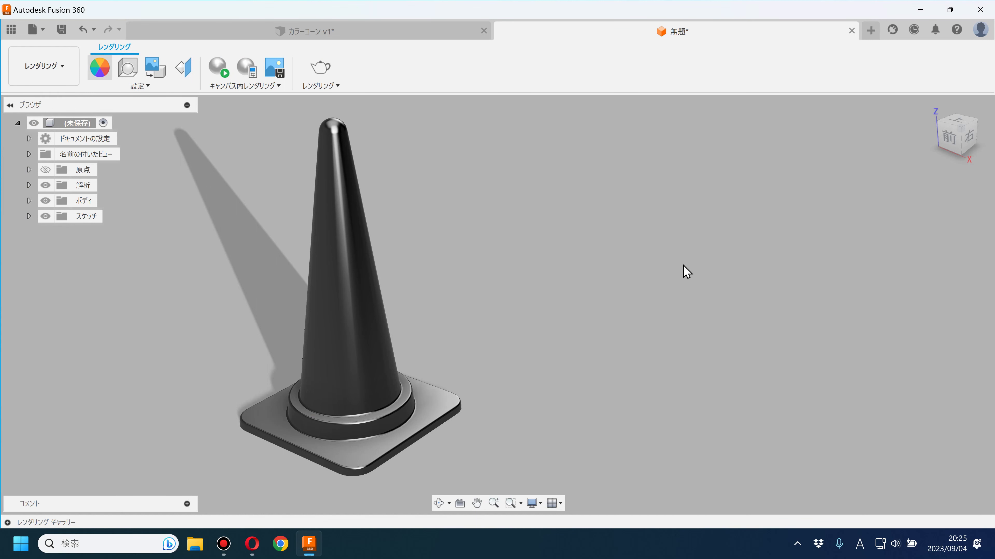
Step: Apply the red Paint > Powder Coat Smooth appearance to the cone
key(a)
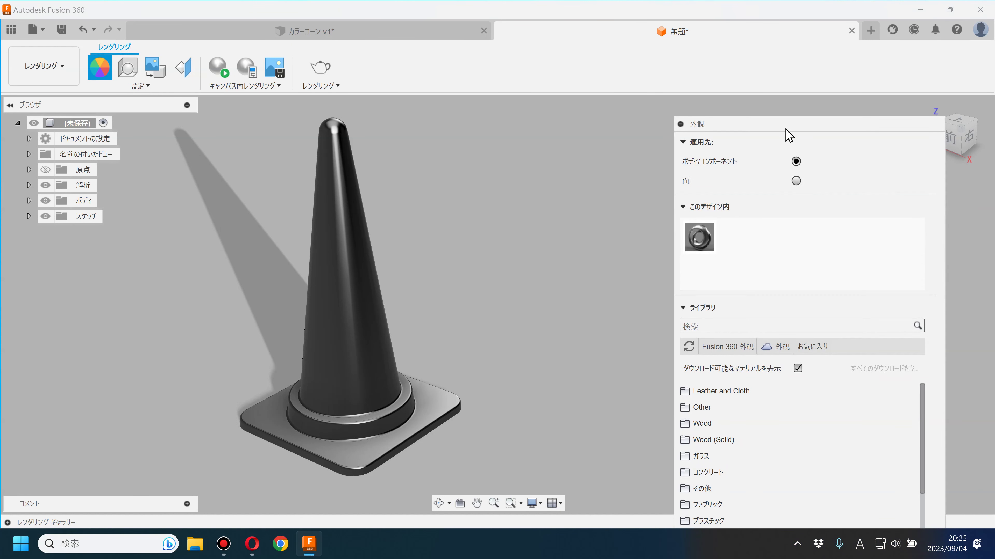
scroll(722, 382, down, 3)
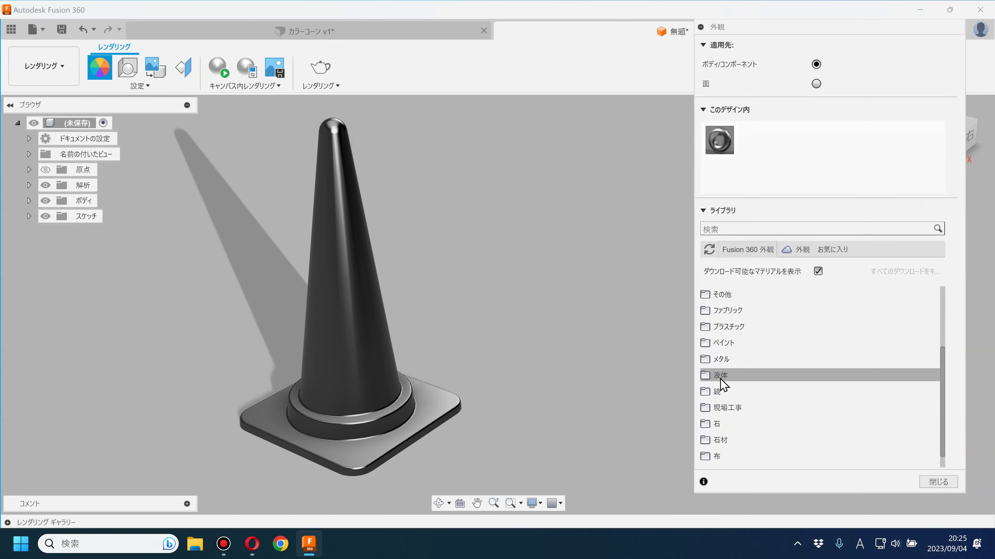
click(714, 343)
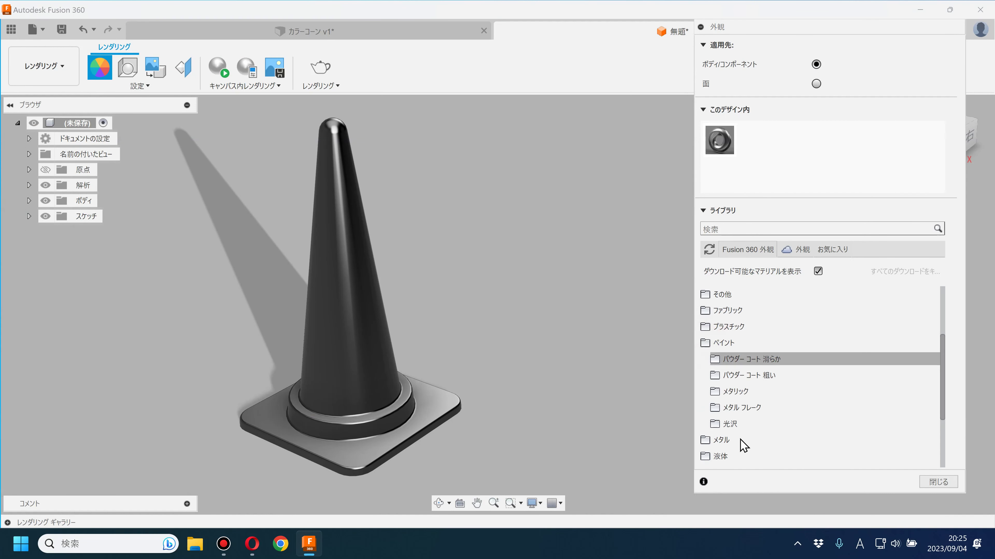
click(727, 359)
scroll(726, 366, down, 3)
drag(733, 404, 355, 345)
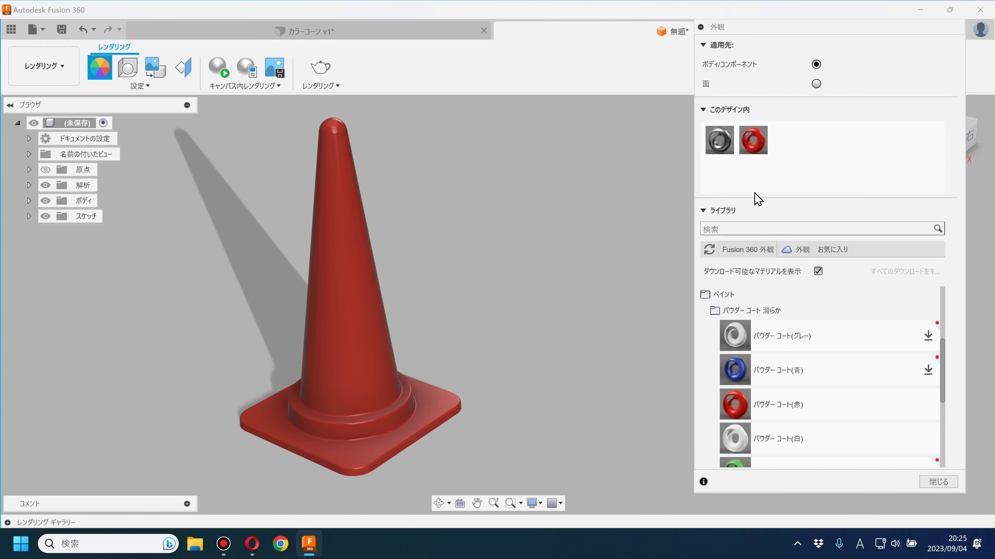
click(938, 483)
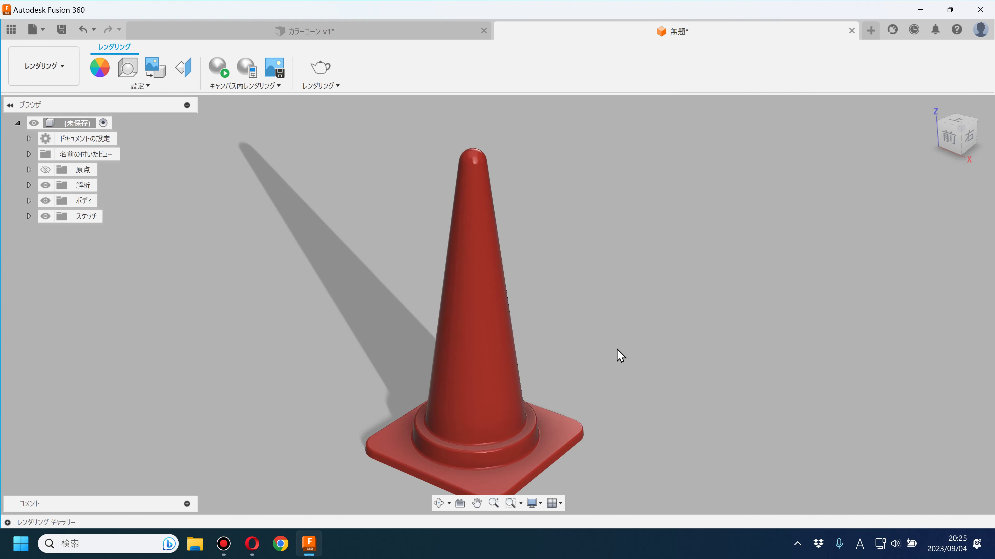
Step: Orbit around the red cone, then switch to the カラーコーン v1 document
shift+middle_drag(620, 355, 582, 342)
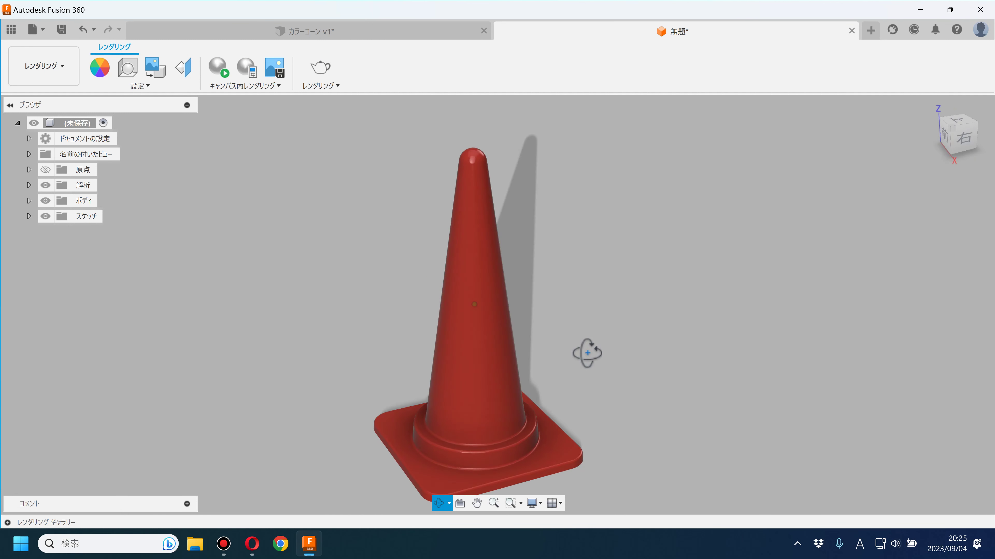
mouse_move(583, 342)
shift+middle_down()
mouse_move(573, 336)
mouse_move(582, 315)
mouse_move(574, 325)
shift+middle_up()
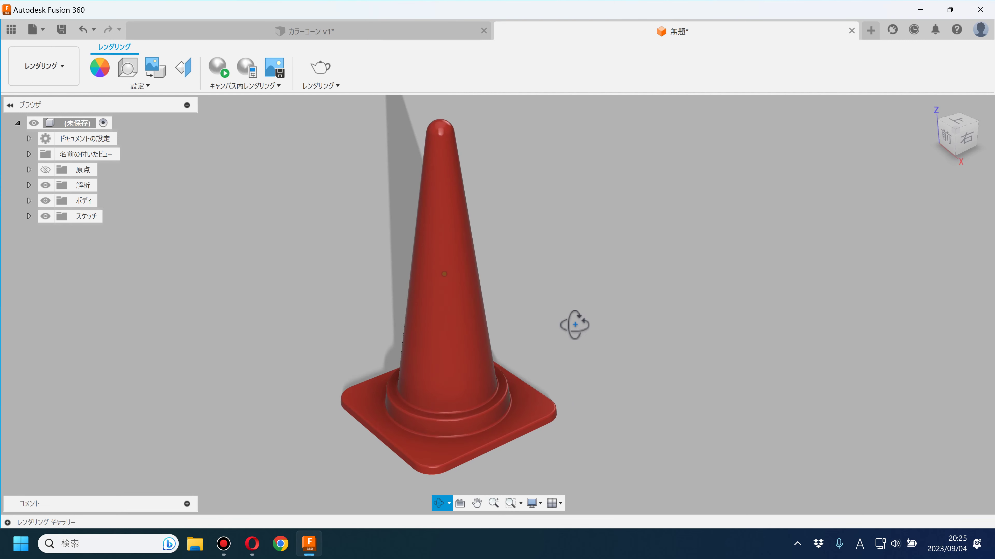
scroll(536, 376, up, 2)
scroll(544, 344, up, 2)
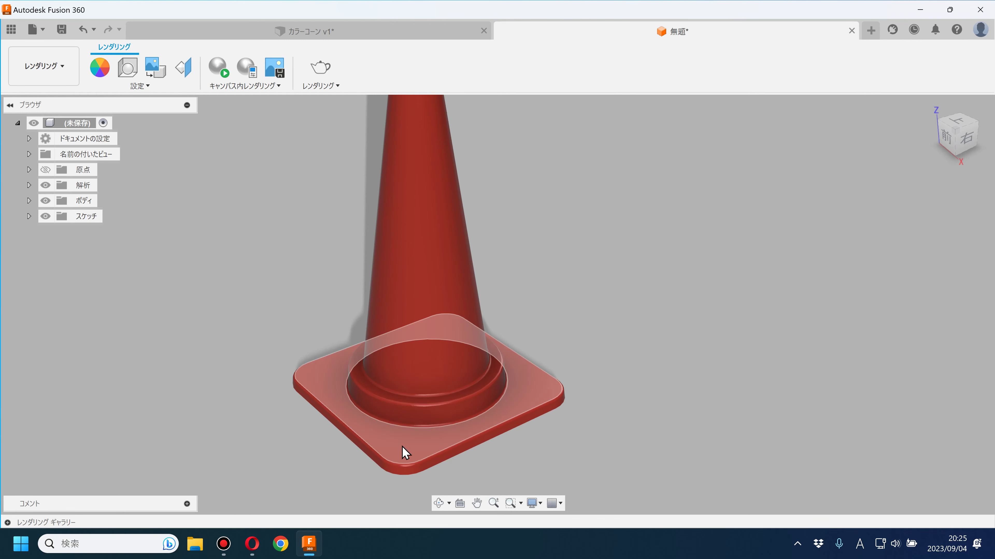
click(289, 31)
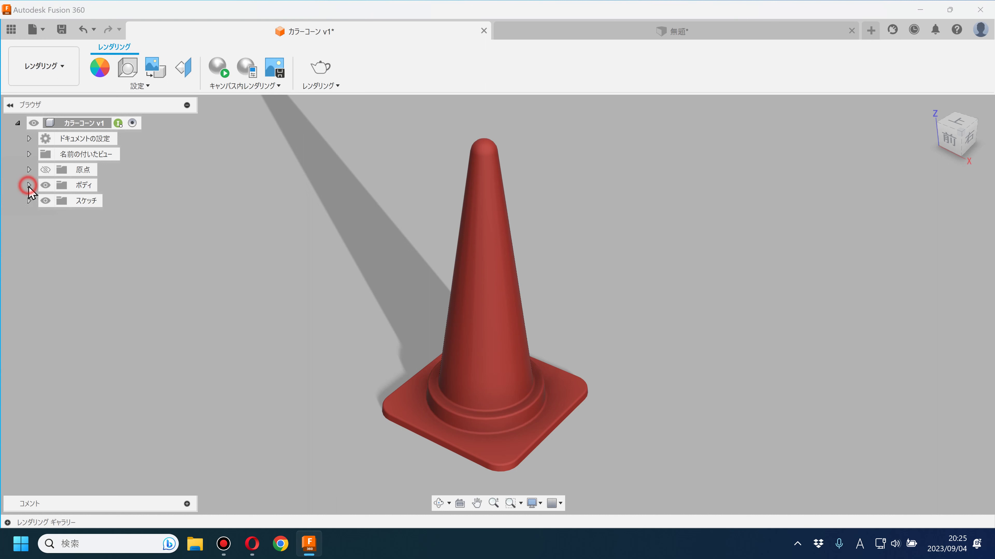
Step: Expand the ボディ folder and briefly select ボディ2 to identify it
click(28, 185)
mouse_move(318, 326)
shift+middle_down()
mouse_move(322, 269)
mouse_move(324, 317)
mouse_move(352, 365)
shift+middle_up()
click(418, 410)
click(351, 315)
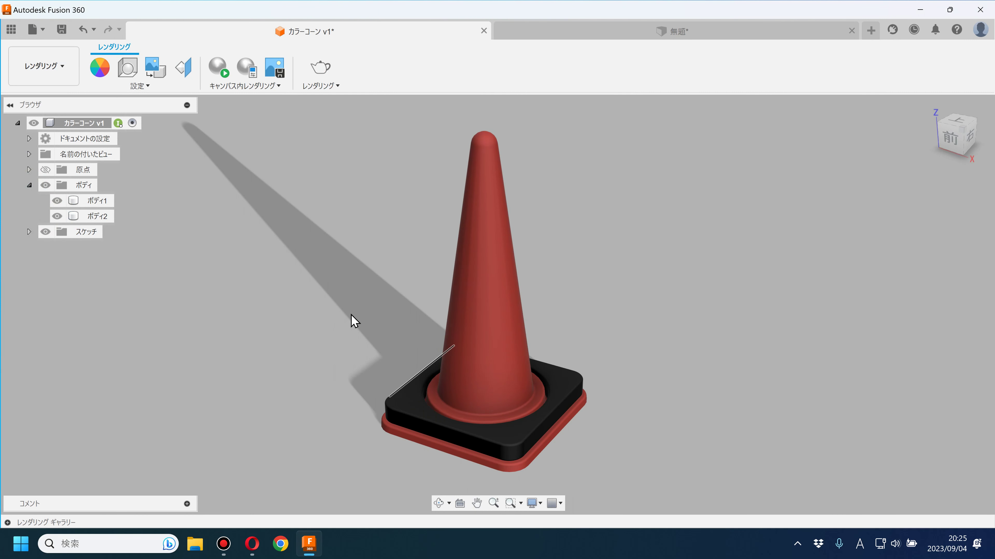
Step: Return to the untitled cone document in the Design workspace and start a new sketch
click(682, 32)
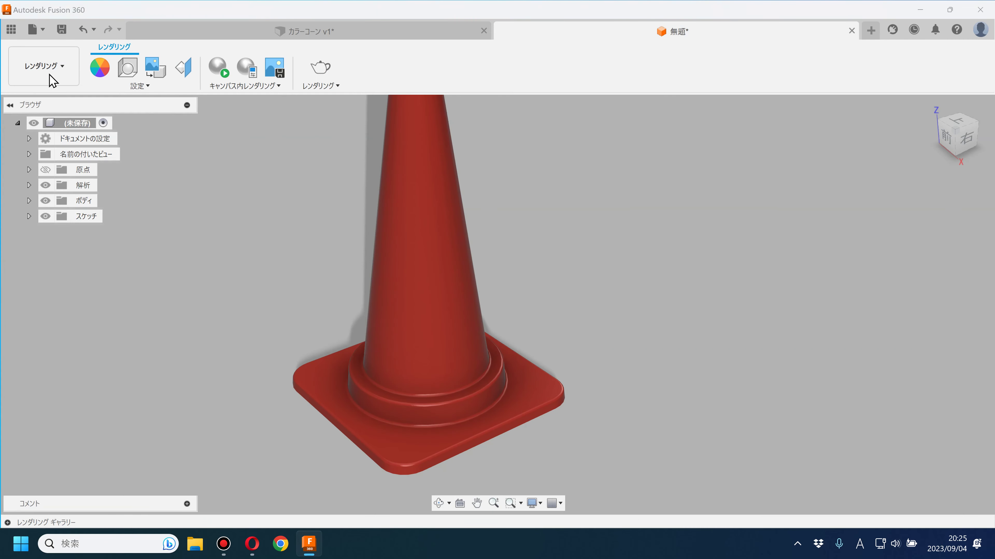
click(53, 80)
click(40, 98)
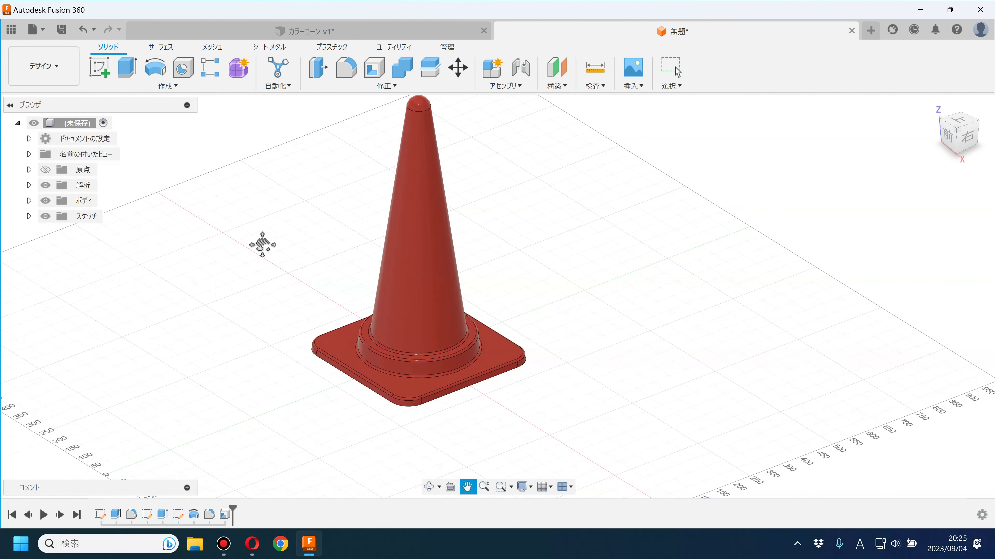
click(100, 67)
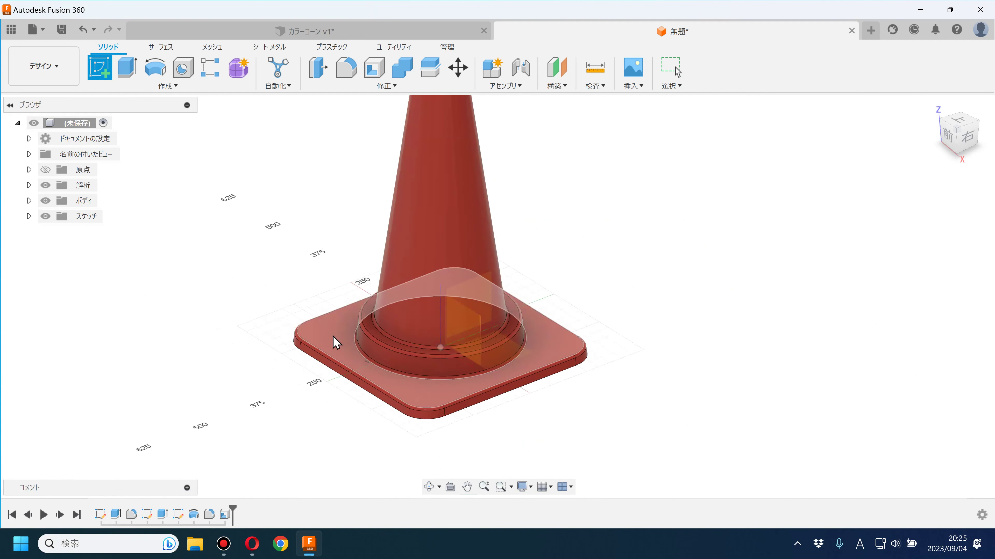
scroll(336, 338, up, 2)
scroll(335, 338, up, 3)
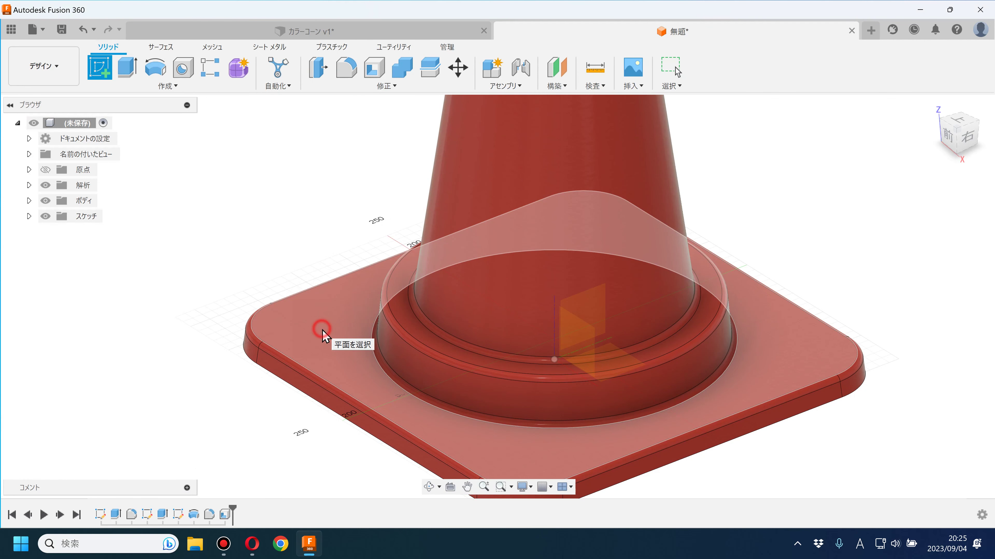
Step: Sketch on the base's top face and offset the outer rounded outline 5 mm inward
click(322, 330)
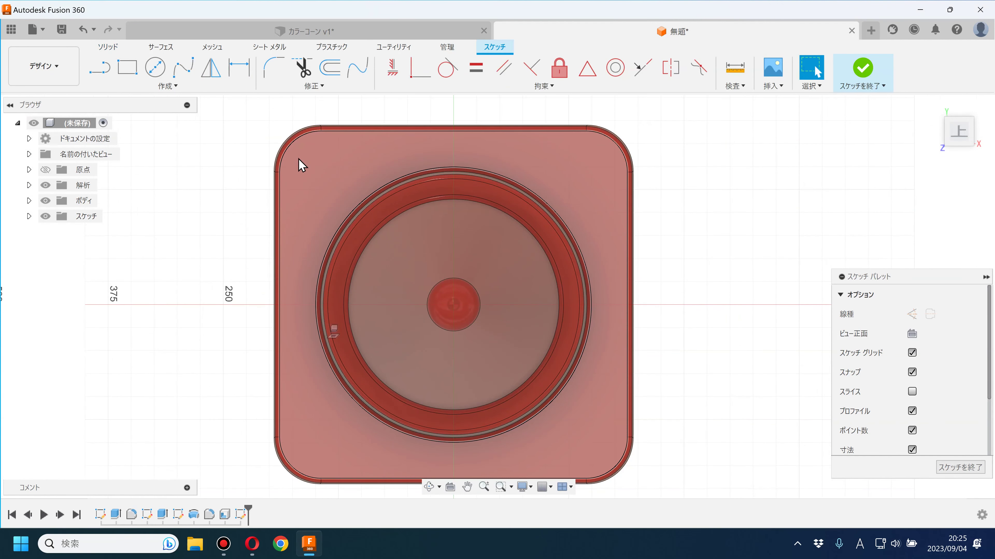
click(311, 162)
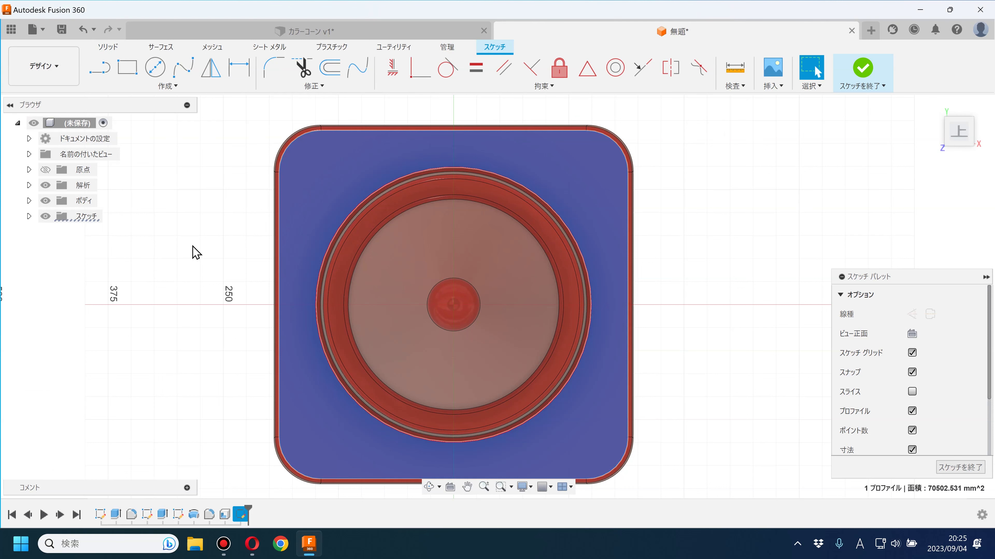
click(196, 253)
scroll(225, 195, up, 1)
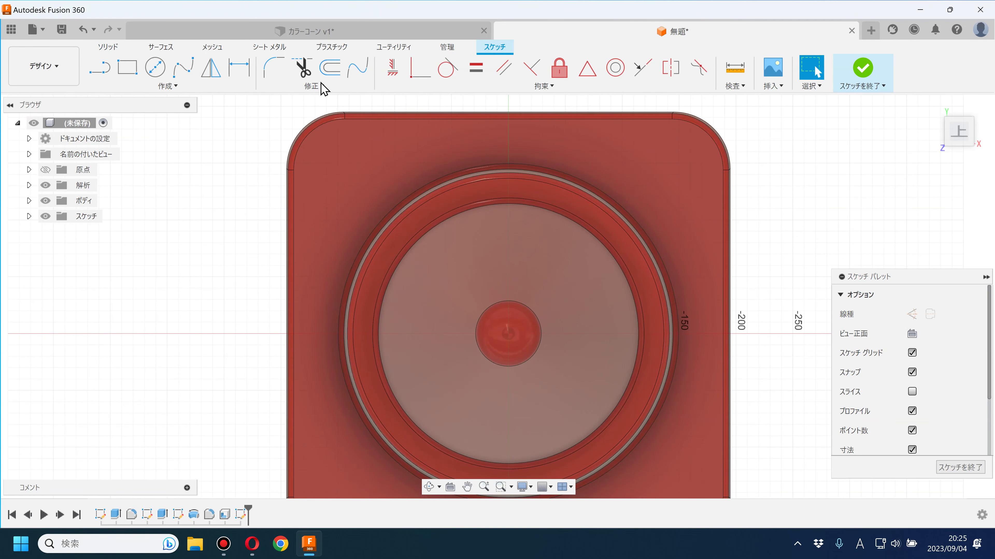
click(330, 68)
click(324, 128)
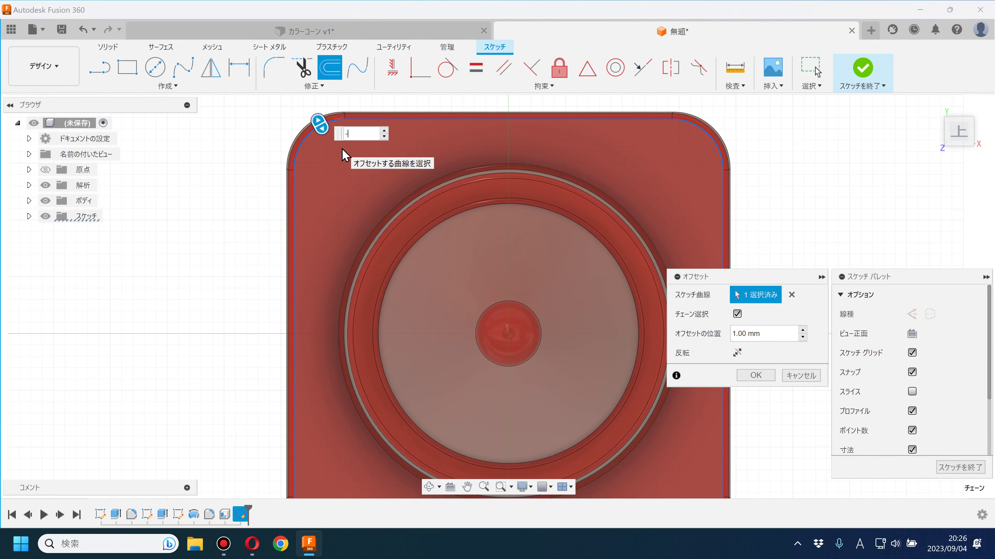
text(5)
key(Return)
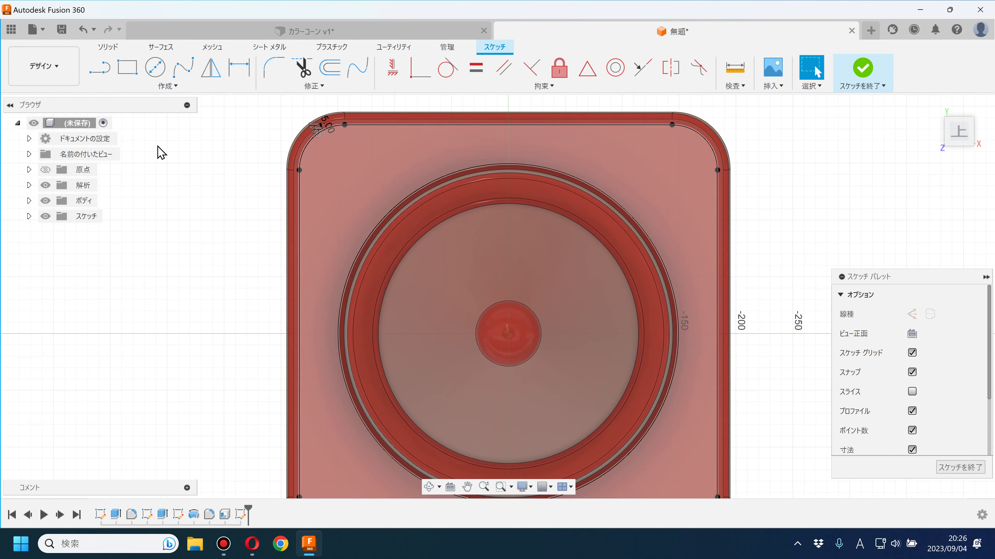
Step: Add a 300 mm diameter circle centred on the origin and finish the sketch
scroll(197, 173, down, 1)
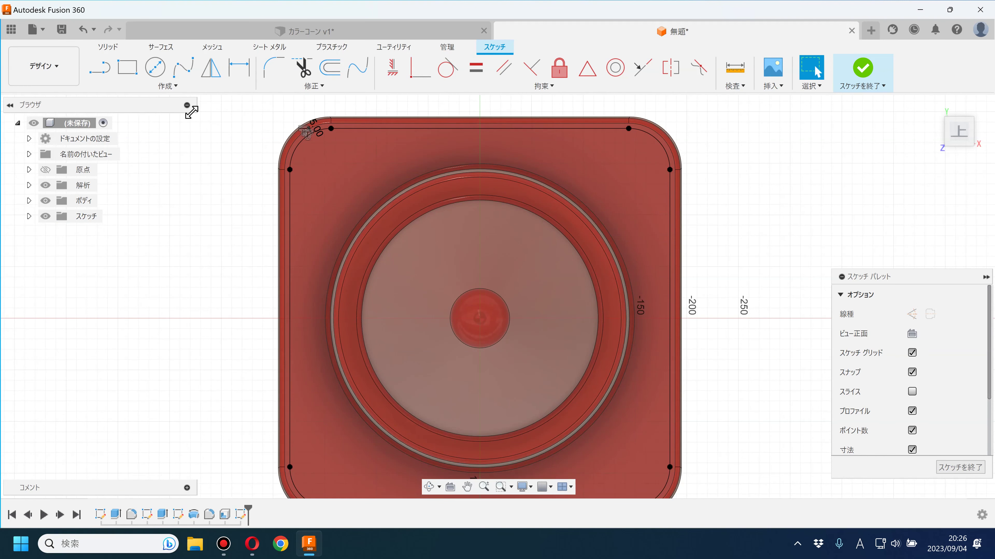
click(155, 67)
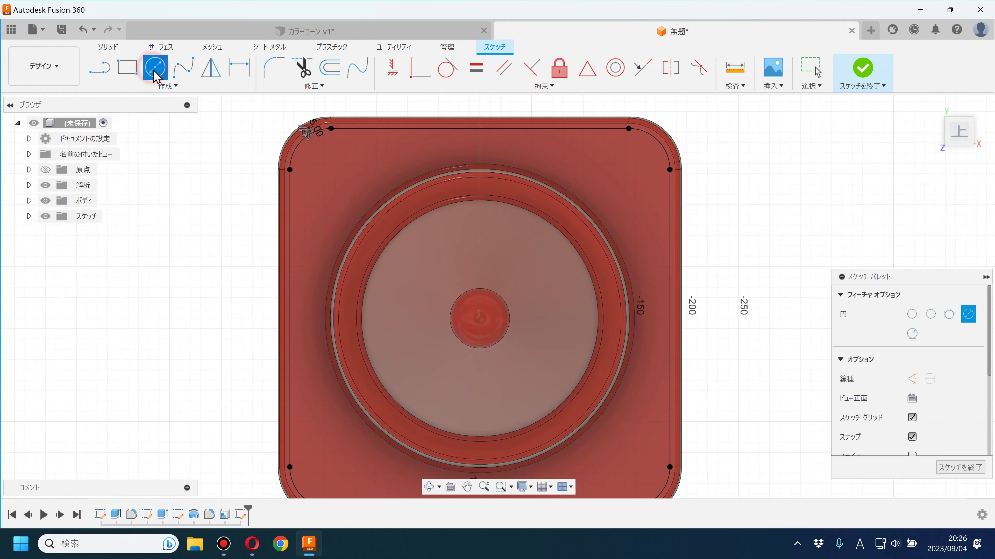
click(480, 319)
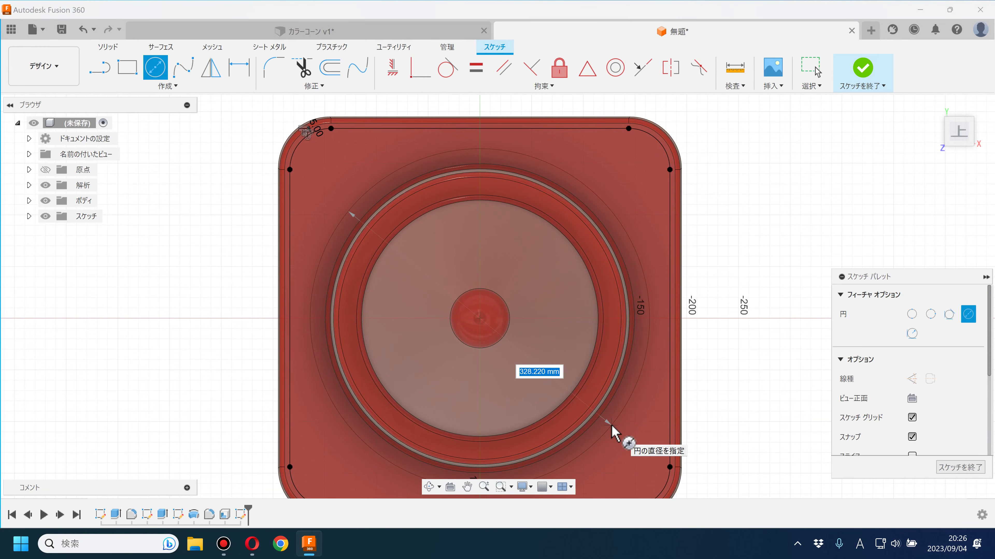
key(Return)
key(Escape)
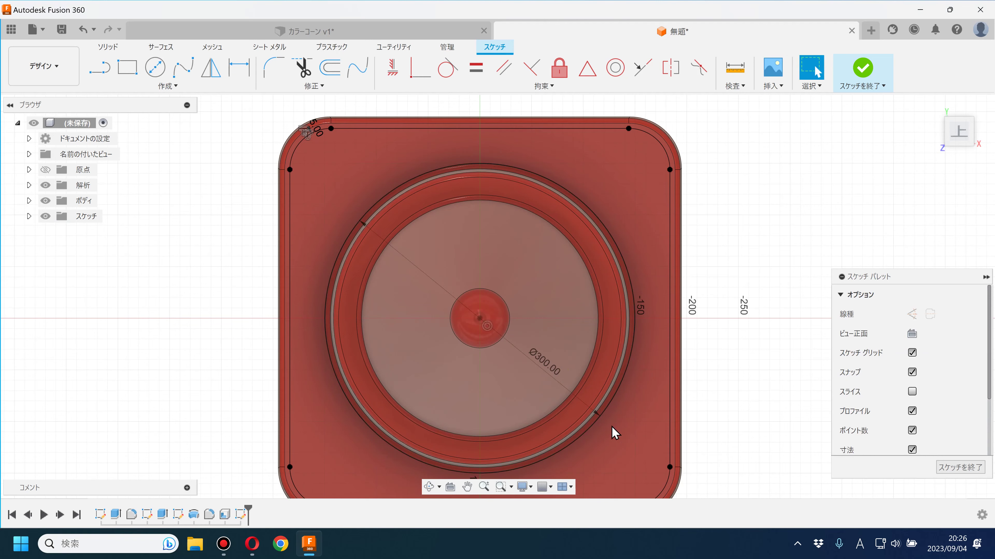
scroll(564, 231, up, 5)
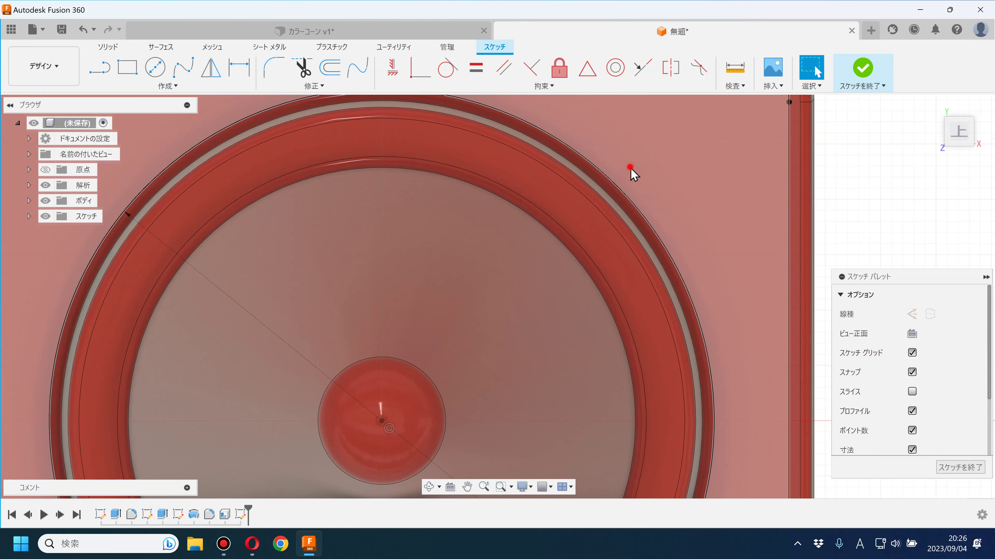
scroll(660, 238, down, 5)
mouse_move(699, 284)
shift+middle_down()
mouse_move(293, 304)
mouse_move(283, 274)
shift+middle_up()
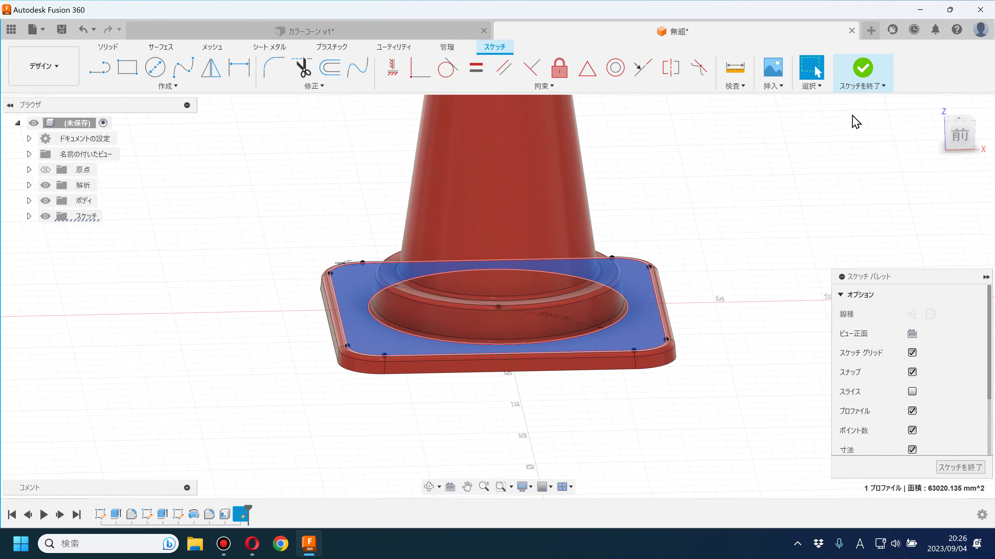
click(863, 77)
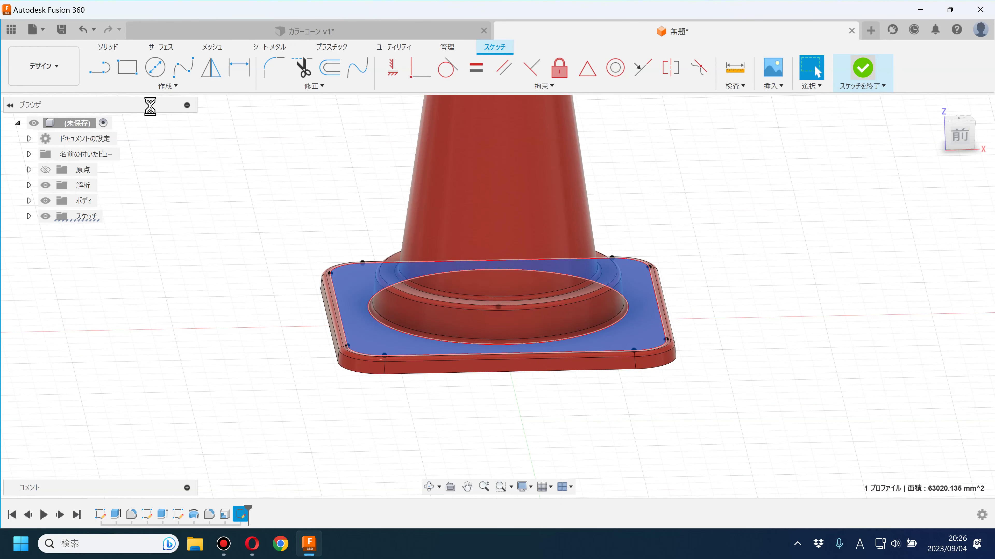
Step: Extrude the ring profile 45 mm upward as a new body
click(127, 67)
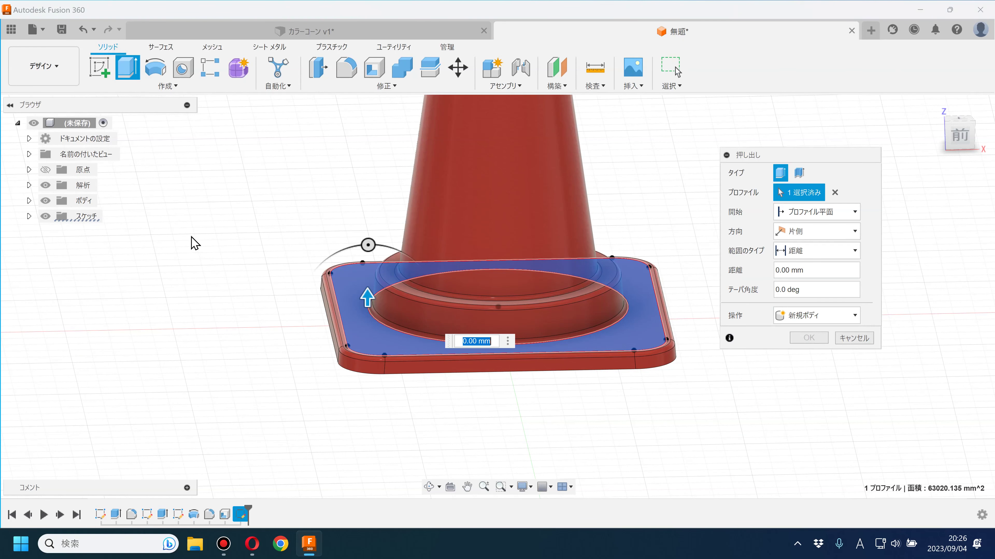
drag(367, 297, 366, 261)
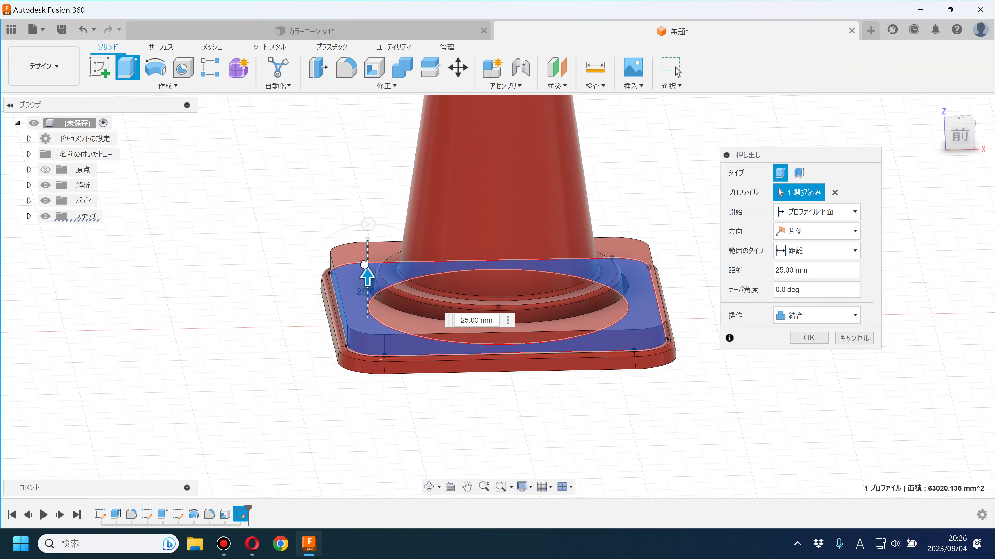
click(811, 316)
click(806, 372)
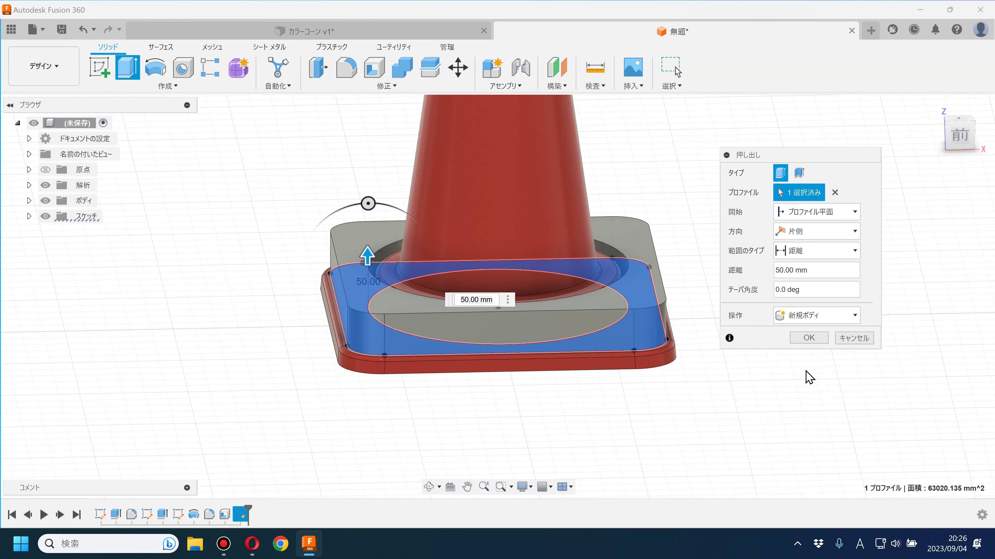
click(819, 265)
key(ctrl+a)
key(Return)
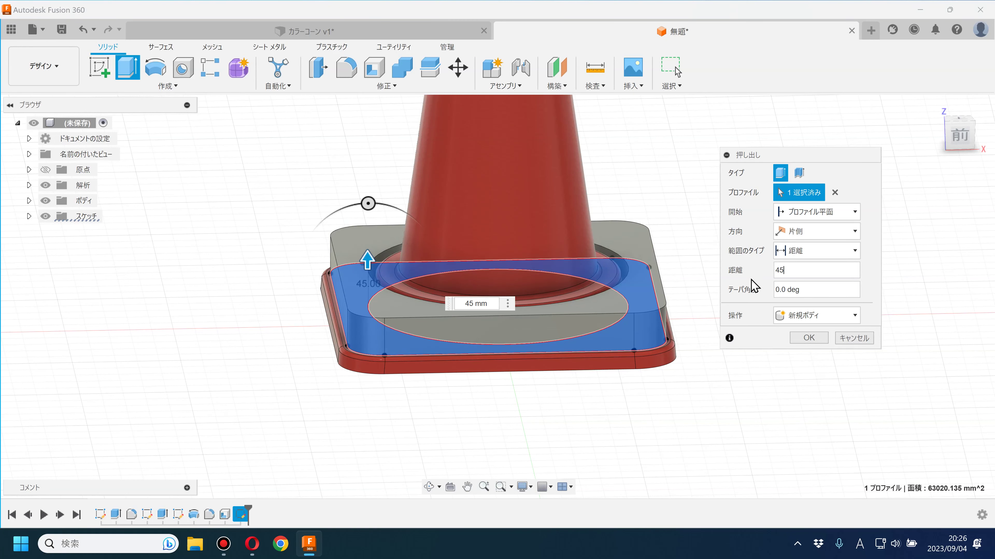
key(Return)
shift+middle_drag(842, 302, 765, 278)
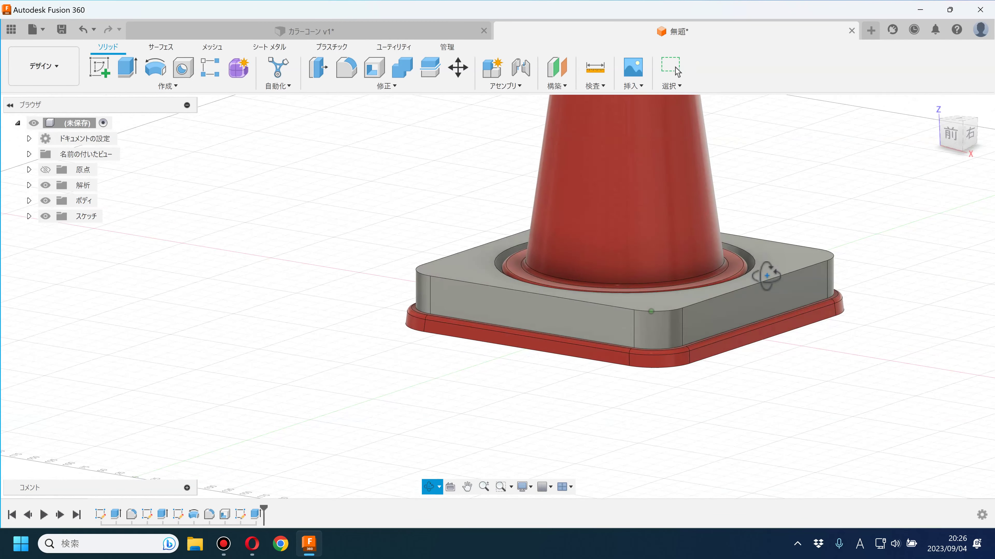
Step: Show 断面1 to inspect the cut from the front, hide it, and expand the bodies folder
shift+middle_drag(765, 278, 761, 279)
click(29, 185)
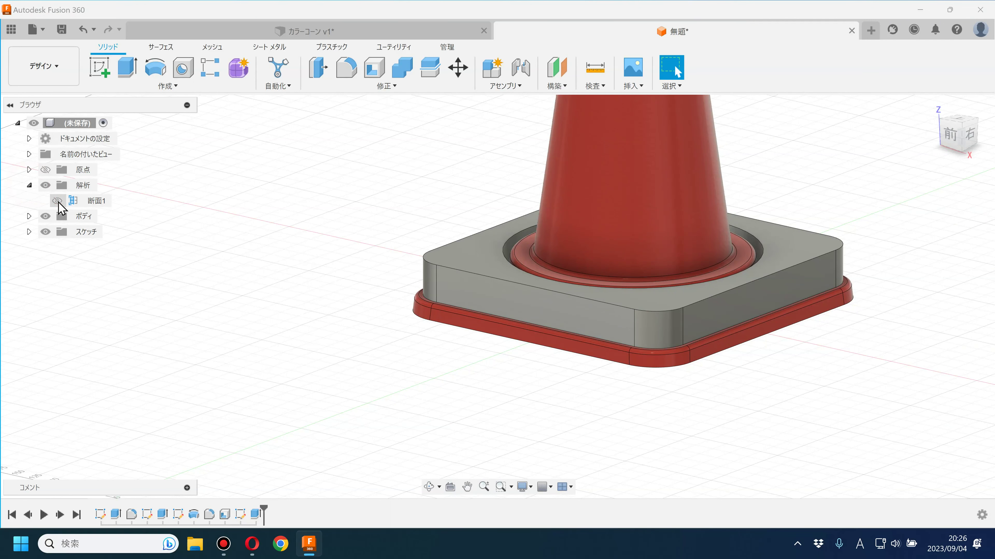
click(57, 200)
shift+middle_drag(543, 274, 806, 296)
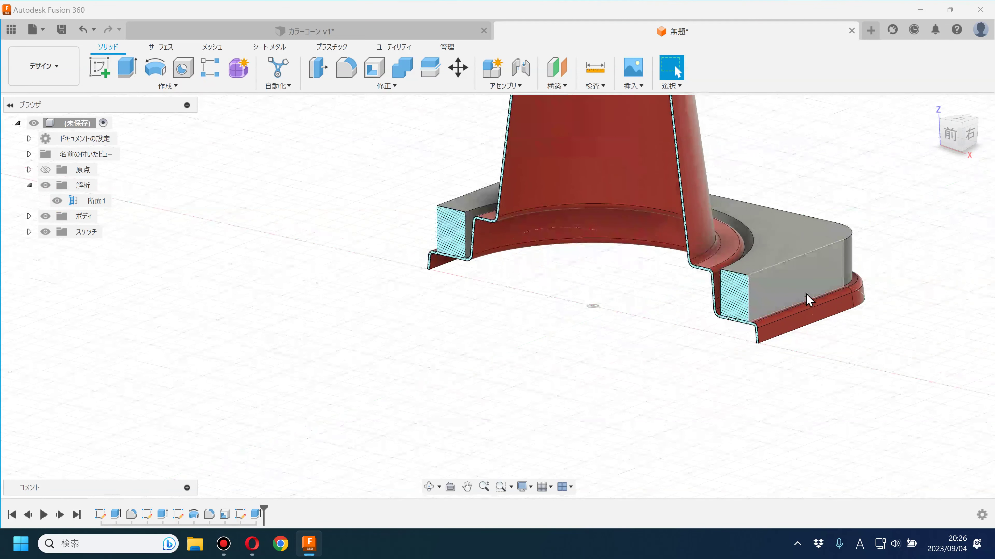
click(952, 137)
mouse_move(860, 220)
shift+middle_down()
mouse_move(764, 310)
mouse_move(775, 311)
mouse_move(756, 304)
shift+middle_up()
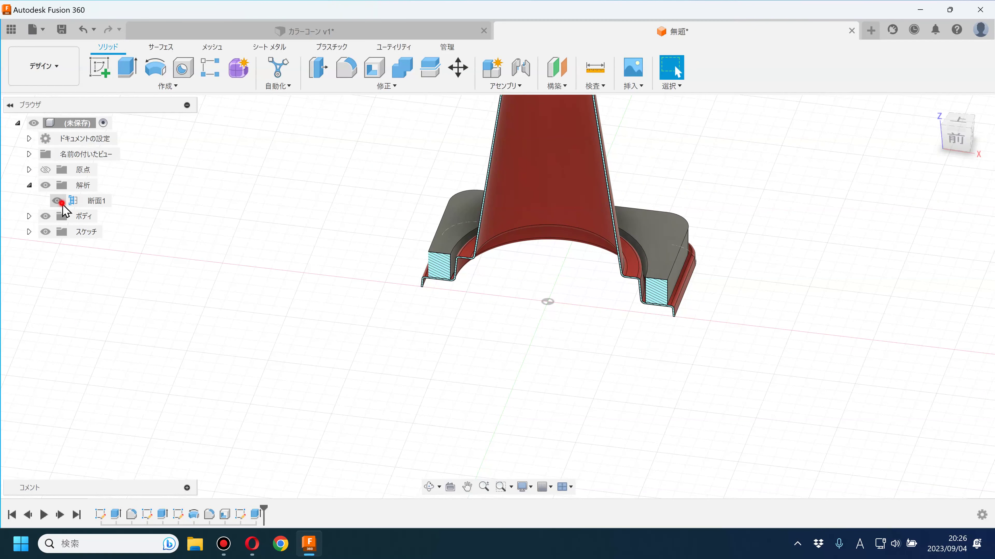
click(58, 202)
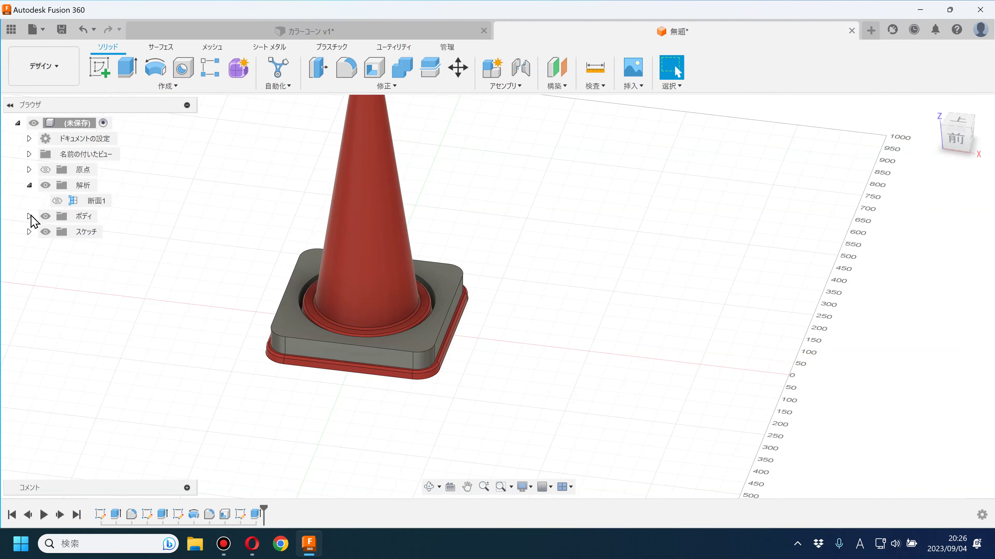
click(30, 215)
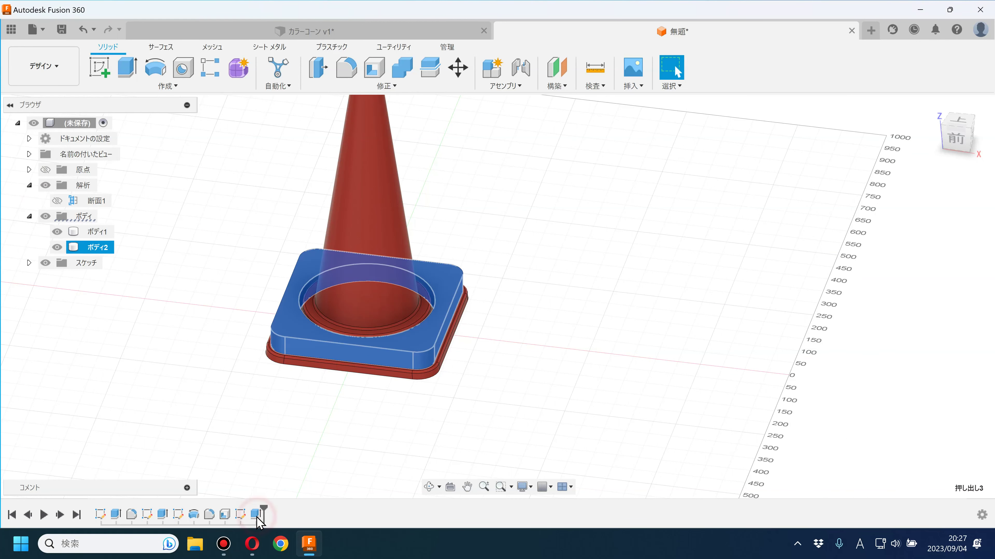
Step: Set the 45 mm extrusion to New Body and hide the cone body ボディ1
double_click(241, 515)
click(870, 386)
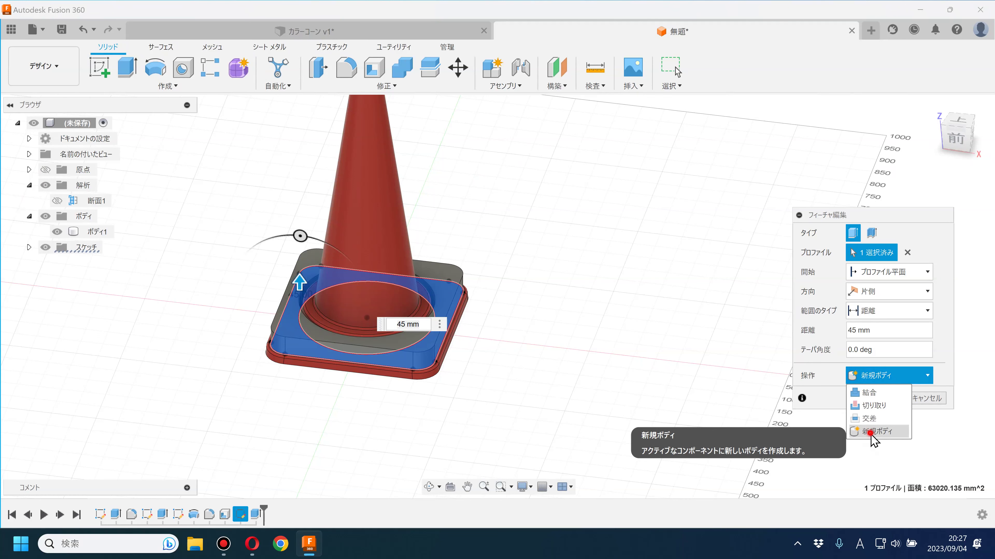
click(859, 433)
click(881, 398)
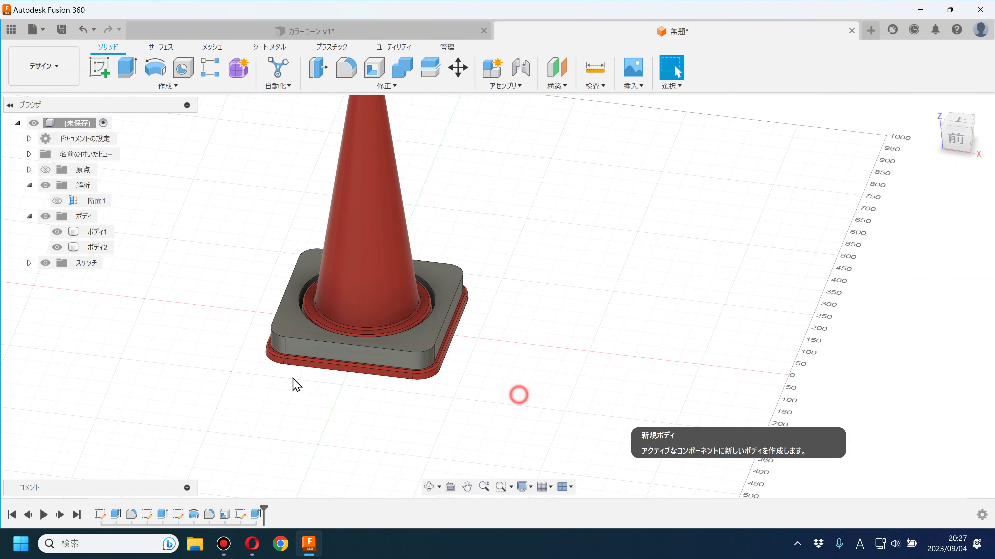
click(57, 232)
mouse_move(391, 340)
shift+middle_down()
mouse_move(430, 354)
mouse_move(410, 168)
shift+middle_up()
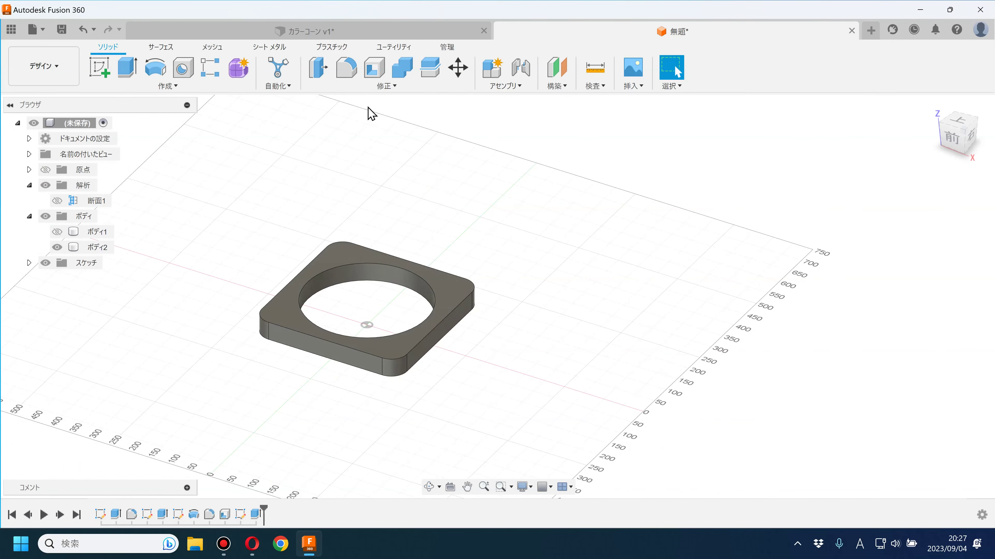
Step: Fillet the collar's inner edge and faces at 5 mm, then show ボディ1 again
click(344, 73)
scroll(366, 272, up, 2)
scroll(332, 289, up, 2)
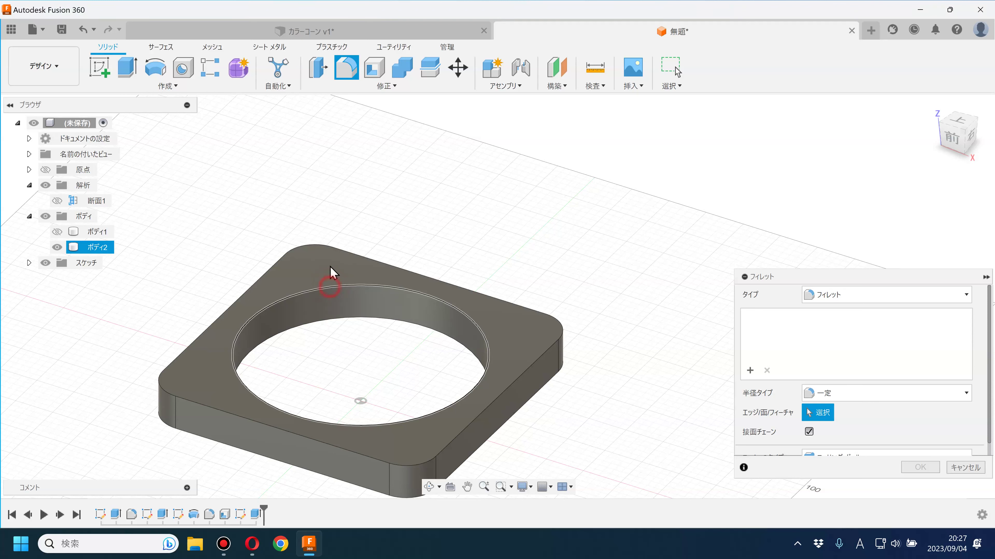
click(332, 282)
click(346, 255)
click(349, 320)
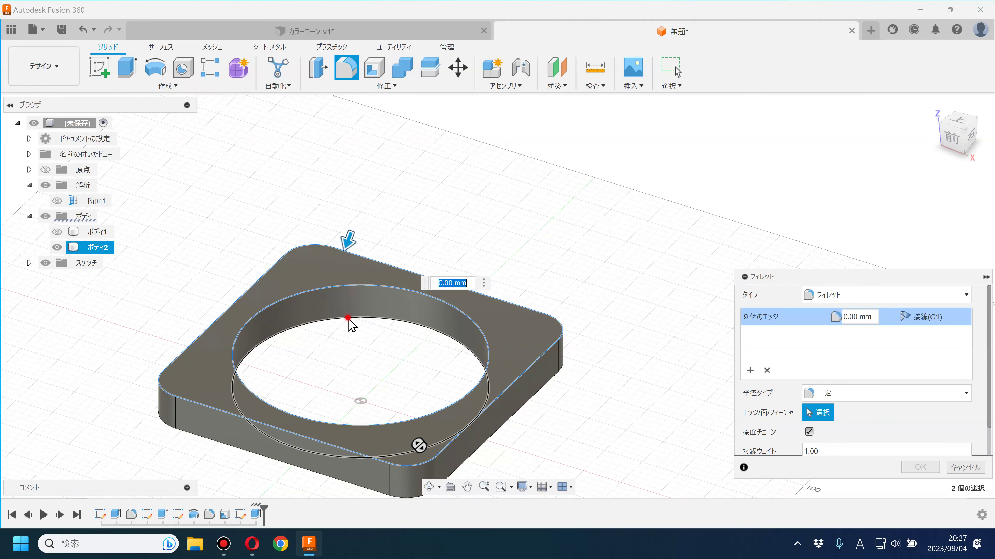
click(530, 409)
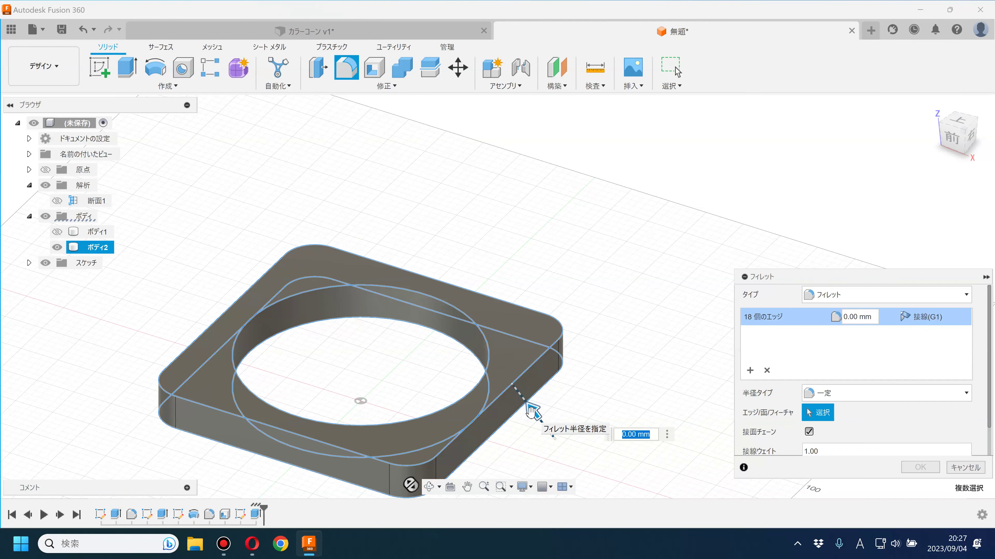
text(5)
key(Return)
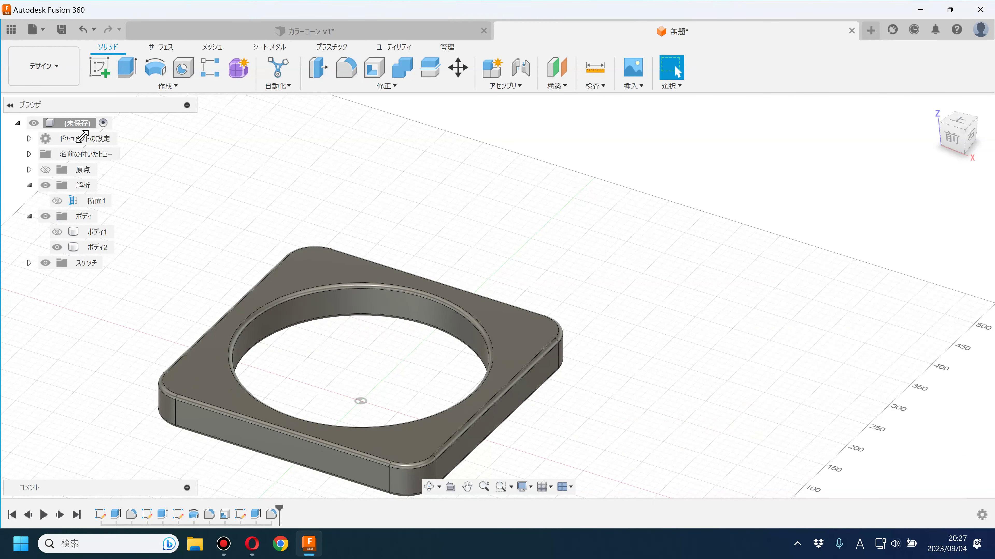
click(57, 231)
click(43, 66)
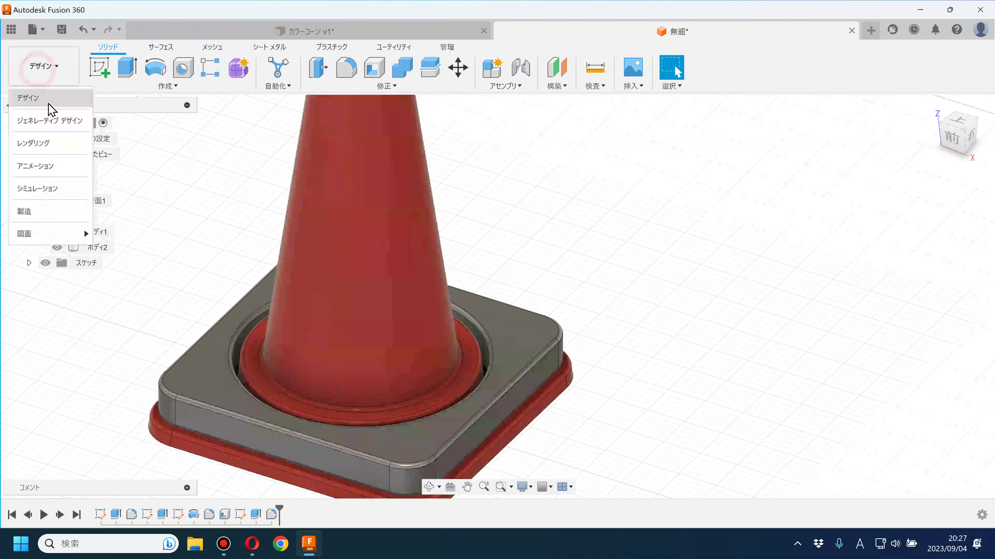
Step: In the Render workspace, apply black Powder Coat to the collar body
click(40, 150)
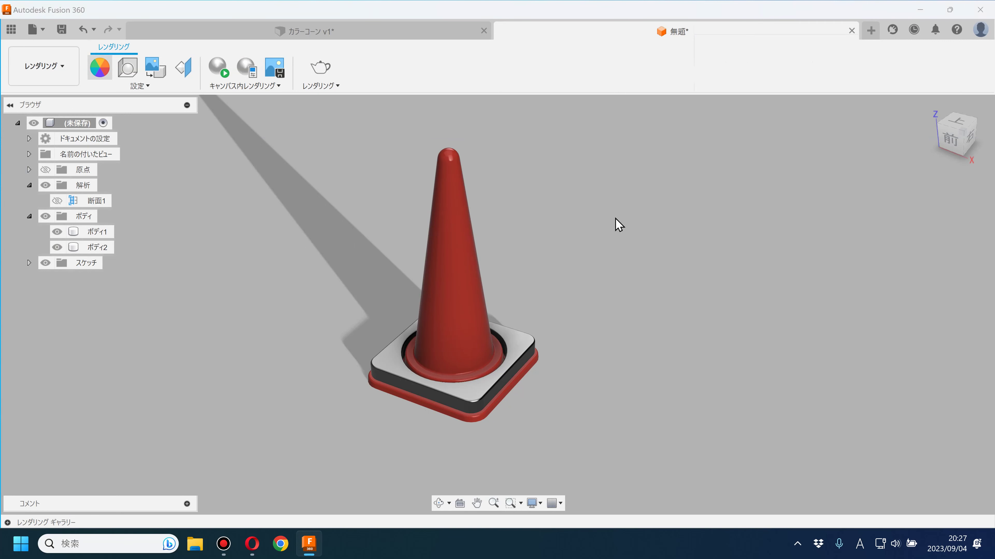
key(a)
scroll(732, 362, down, 2)
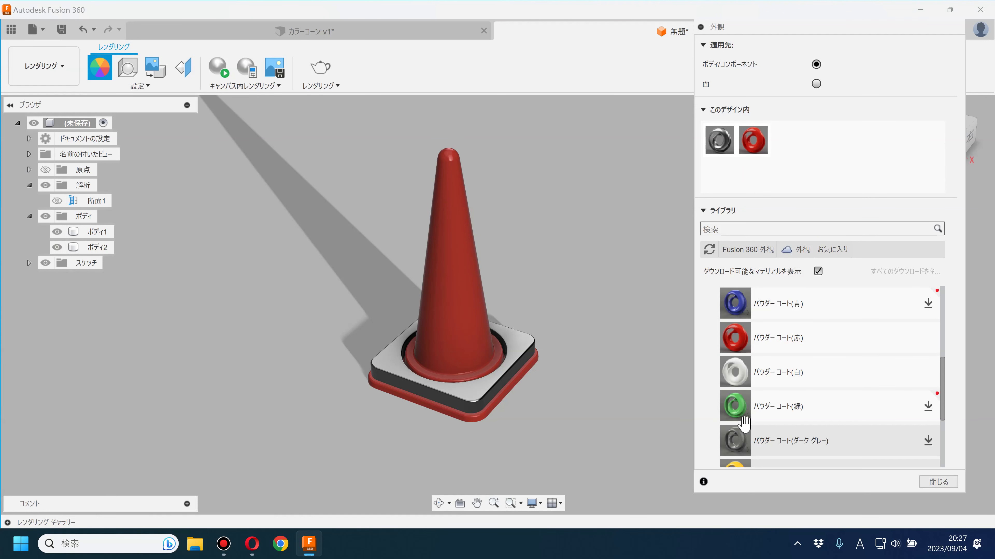
scroll(744, 423, down, 3)
click(926, 302)
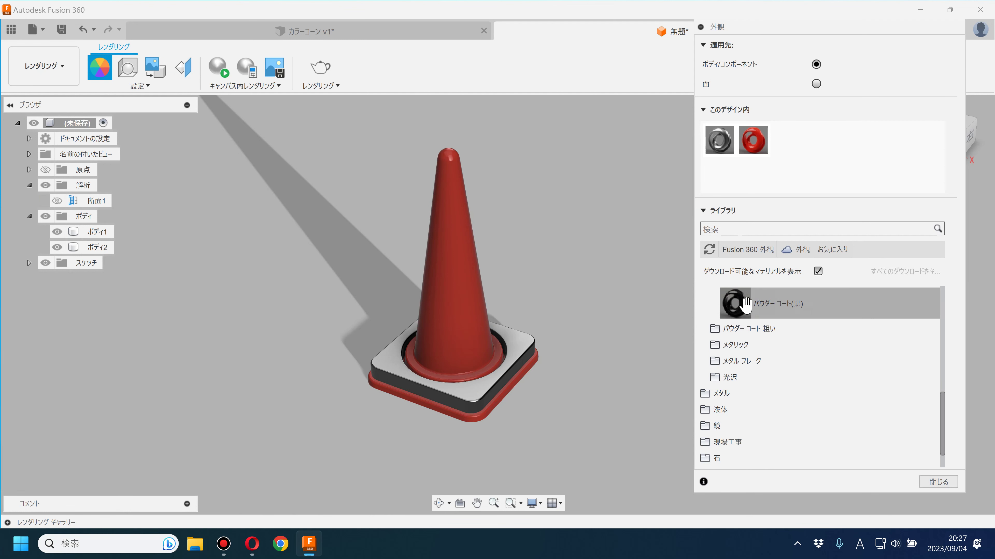
drag(745, 304, 544, 372)
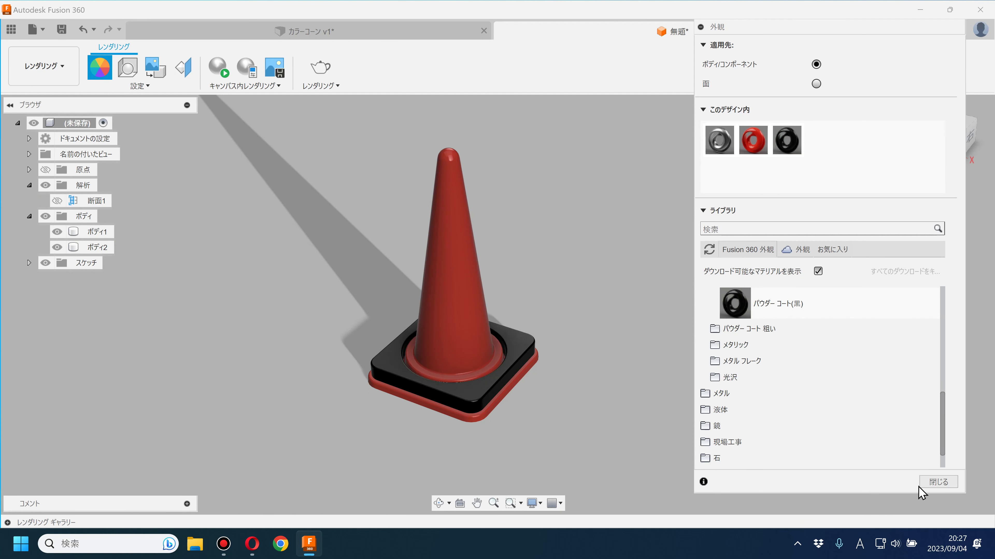
click(938, 482)
mouse_move(641, 426)
shift+middle_down()
mouse_move(602, 428)
mouse_move(595, 410)
shift+middle_up()
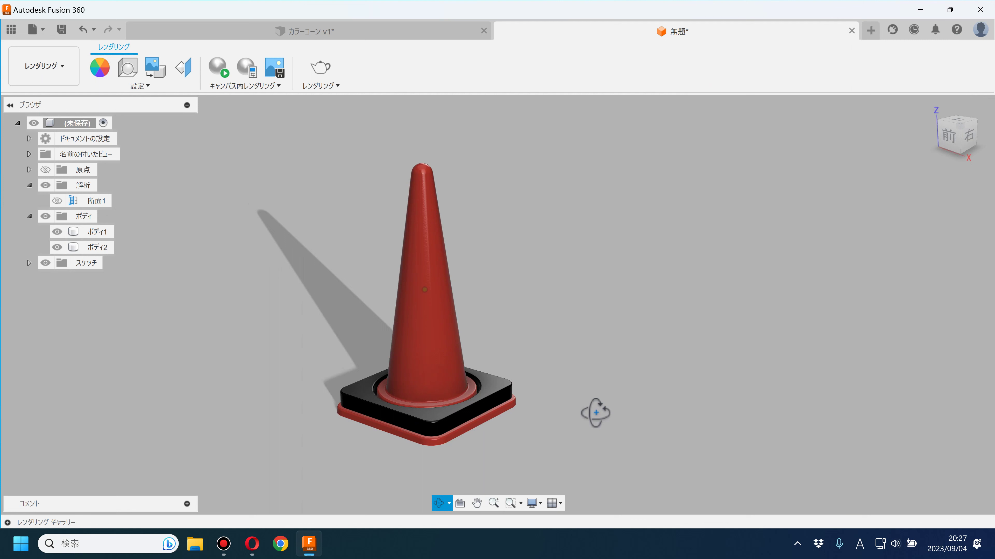
scroll(581, 416, up, 2)
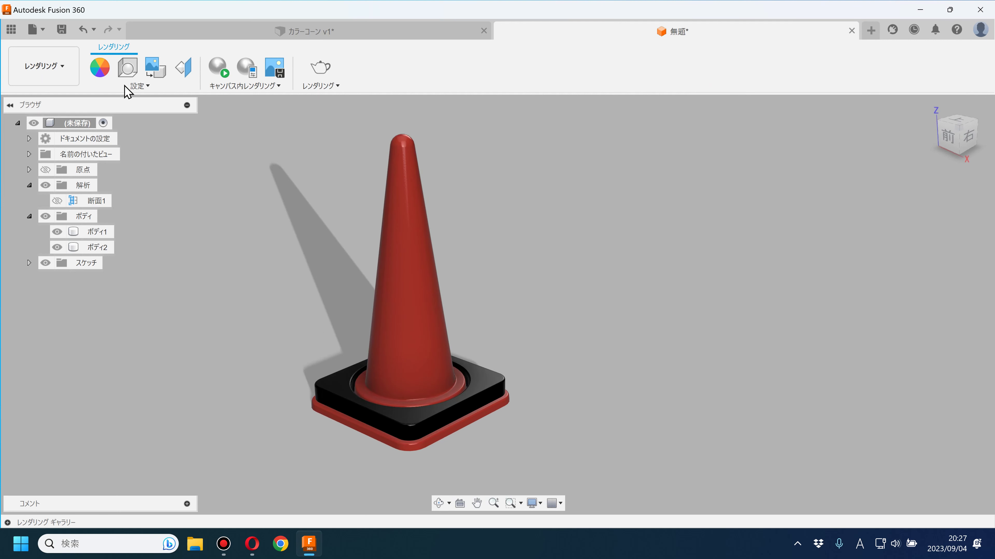
Step: Set the scene background to Environment and choose the Crossroads environment
click(127, 69)
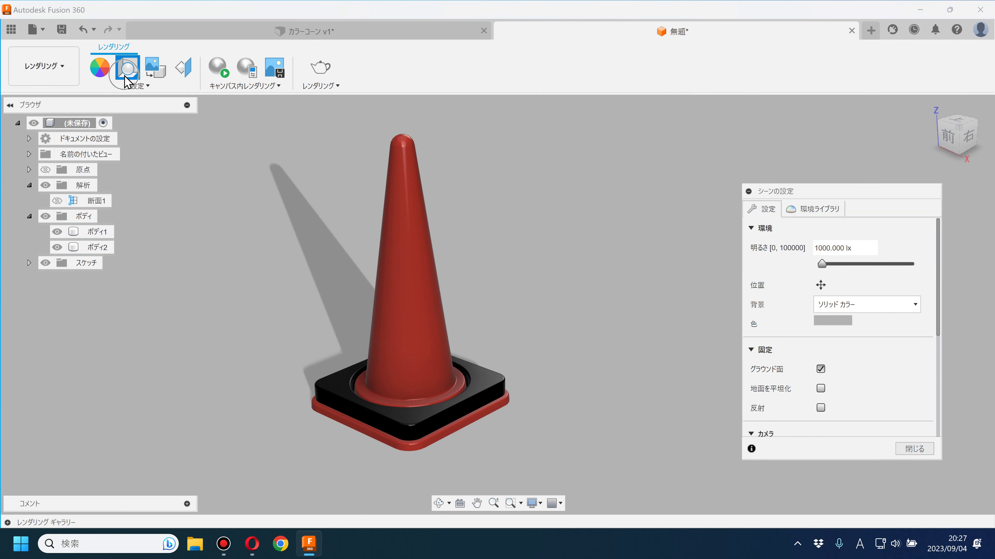
click(881, 305)
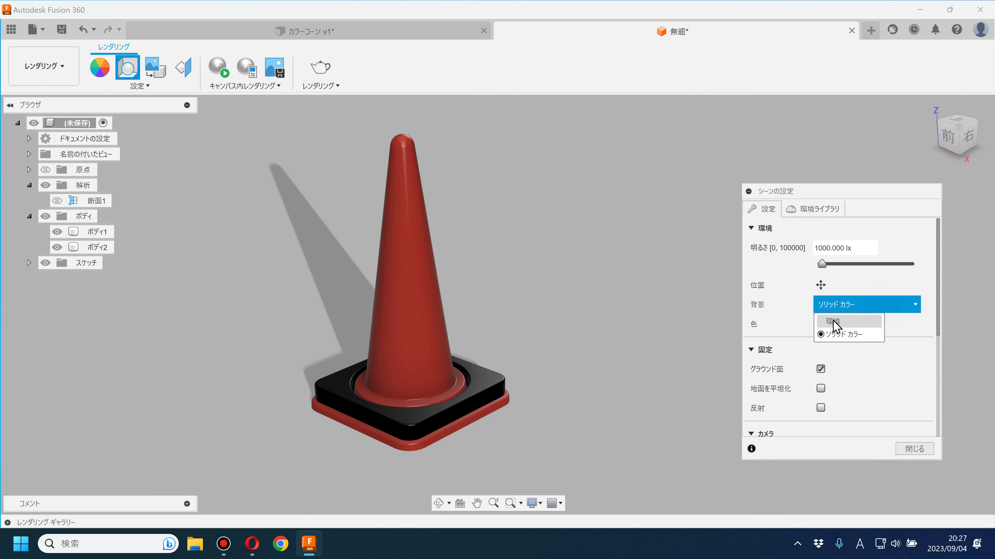
click(833, 322)
click(819, 212)
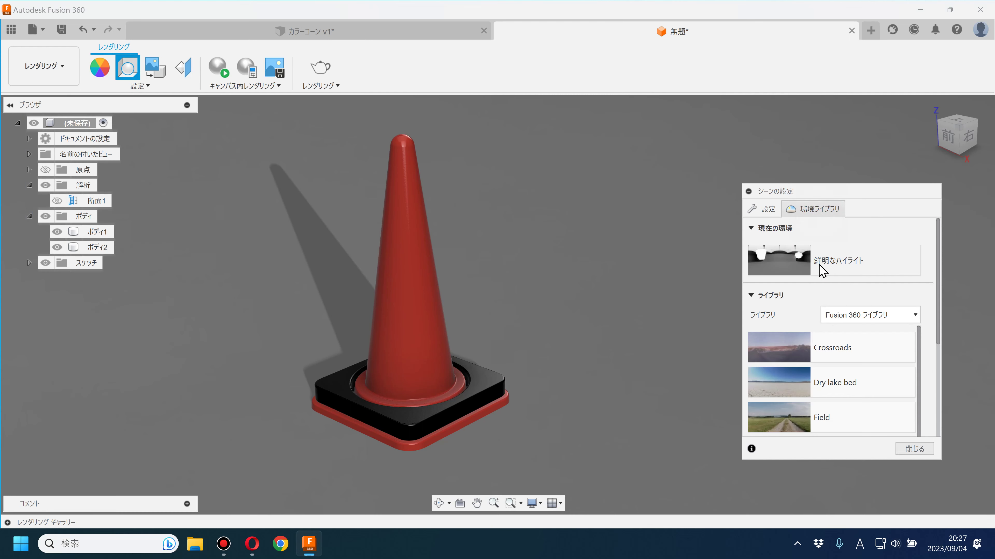
scroll(817, 344, down, 1)
scroll(812, 351, down, 1)
scroll(812, 351, down, 1)
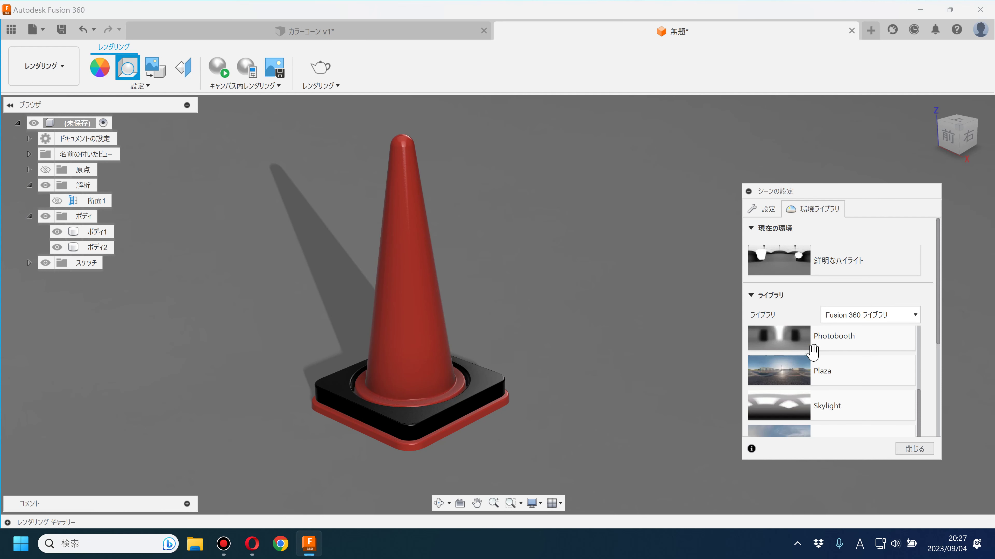
scroll(812, 351, down, 1)
scroll(813, 351, down, 1)
scroll(812, 351, down, 2)
scroll(812, 351, down, 1)
scroll(813, 351, up, 2)
scroll(812, 351, up, 3)
scroll(813, 349, up, 2)
scroll(813, 344, up, 2)
click(791, 345)
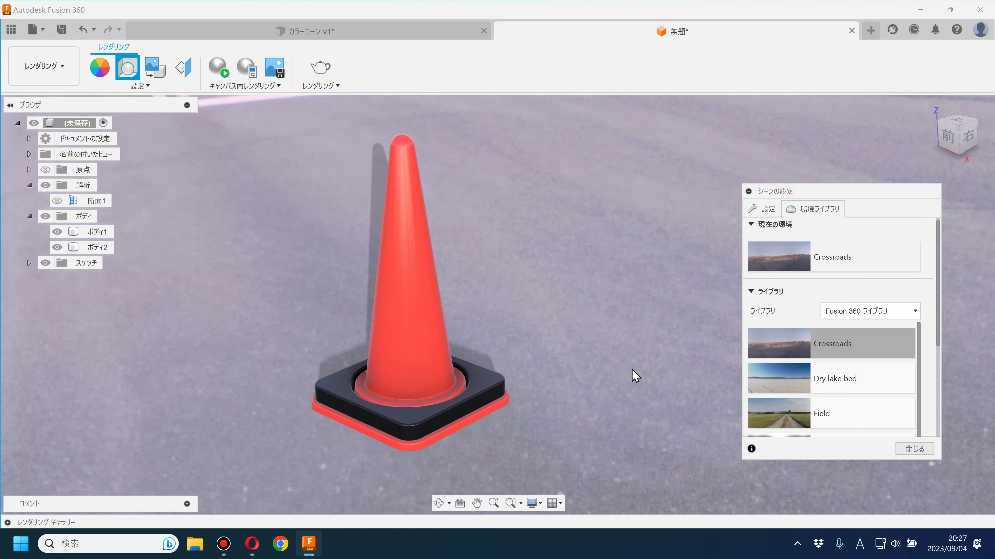
Step: Flatten the ground, switch the environment to Field, and close the scene settings
click(769, 204)
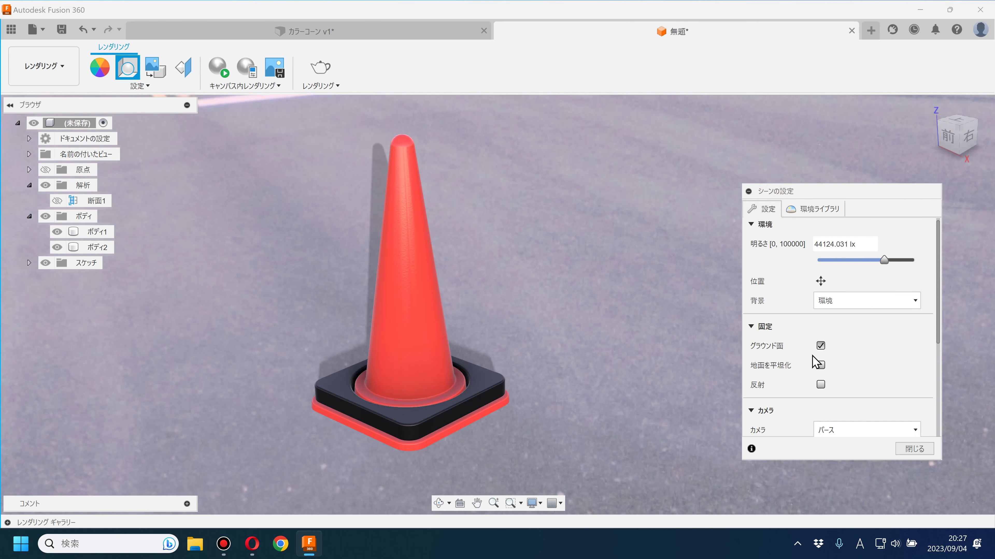
click(820, 365)
mouse_move(577, 322)
shift+middle_down()
mouse_move(588, 294)
mouse_move(533, 295)
mouse_move(564, 305)
mouse_move(556, 322)
mouse_move(533, 304)
mouse_move(544, 310)
shift+middle_up()
click(802, 213)
scroll(803, 372, down, 2)
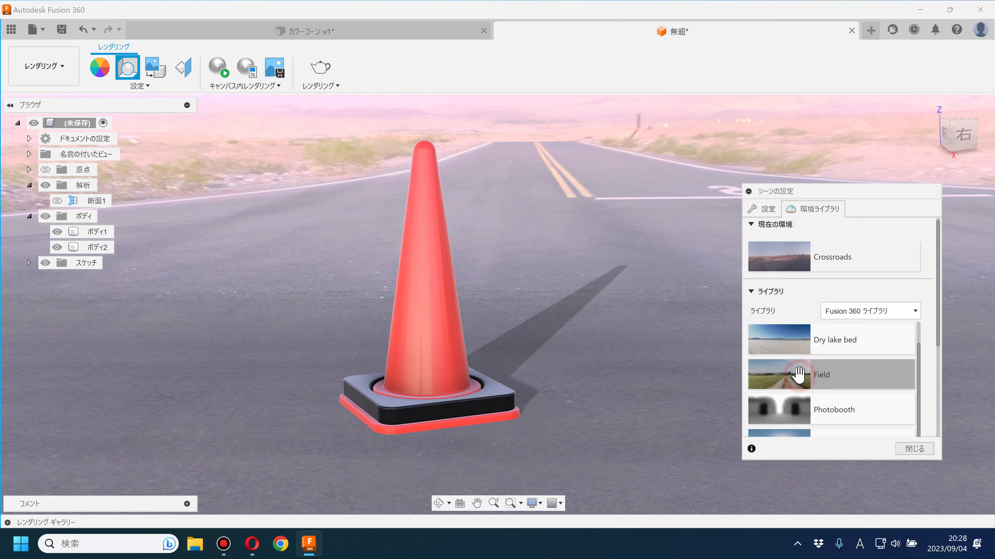
double_click(796, 374)
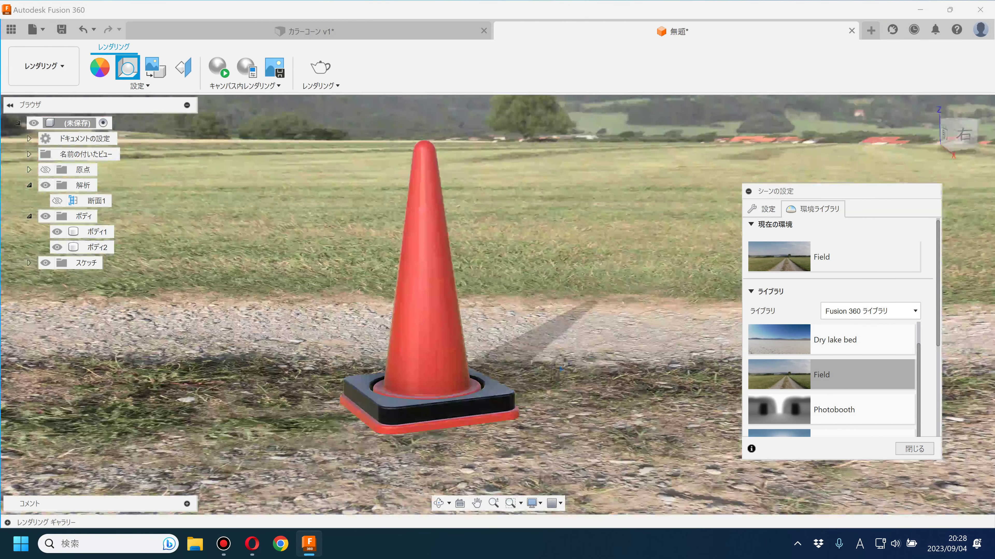
mouse_move(561, 369)
shift+middle_down()
mouse_move(692, 368)
mouse_move(581, 380)
mouse_move(577, 395)
shift+middle_up()
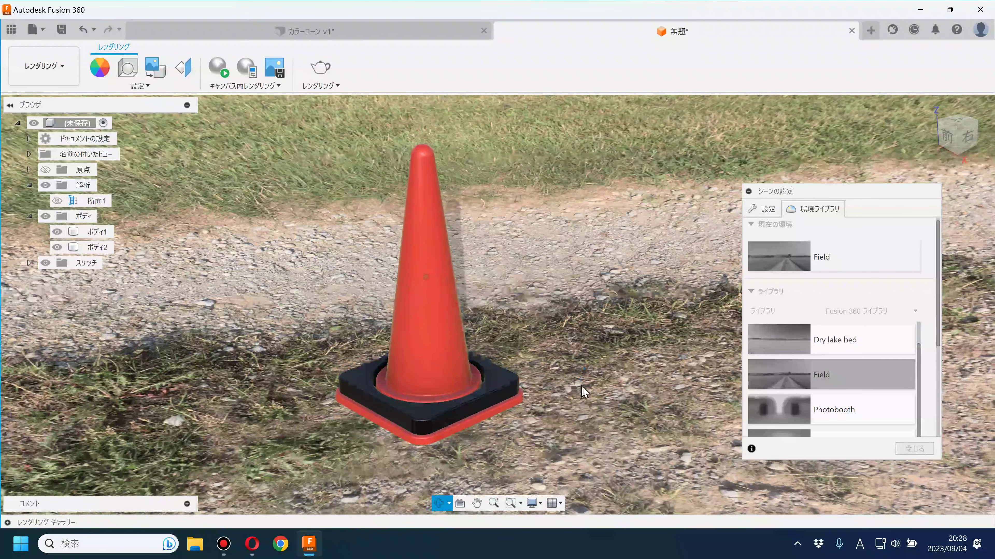
click(906, 448)
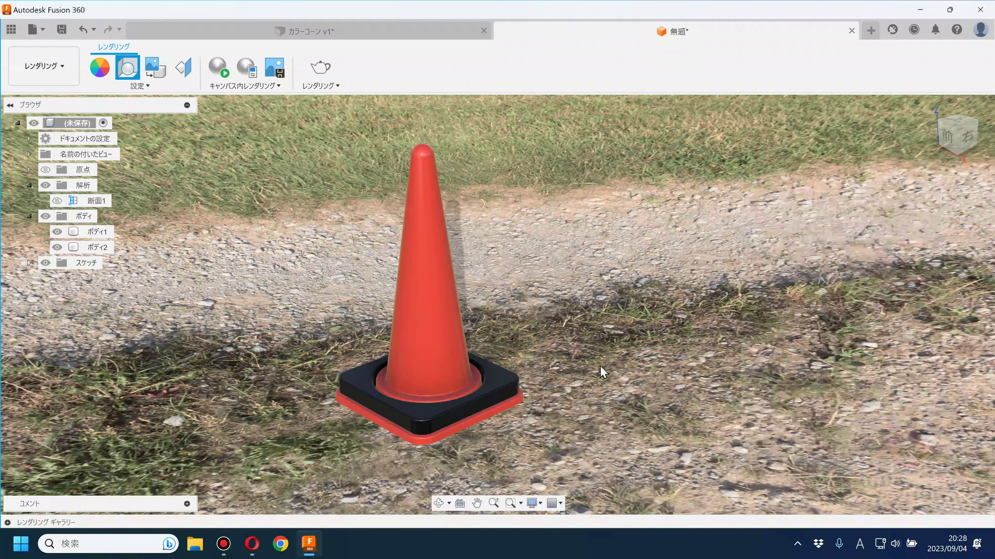
Step: Switch to the Design workspace and hide the black base body ボディ2
mouse_move(605, 369)
shift+middle_down()
mouse_move(490, 251)
mouse_move(648, 273)
shift+middle_up()
click(33, 79)
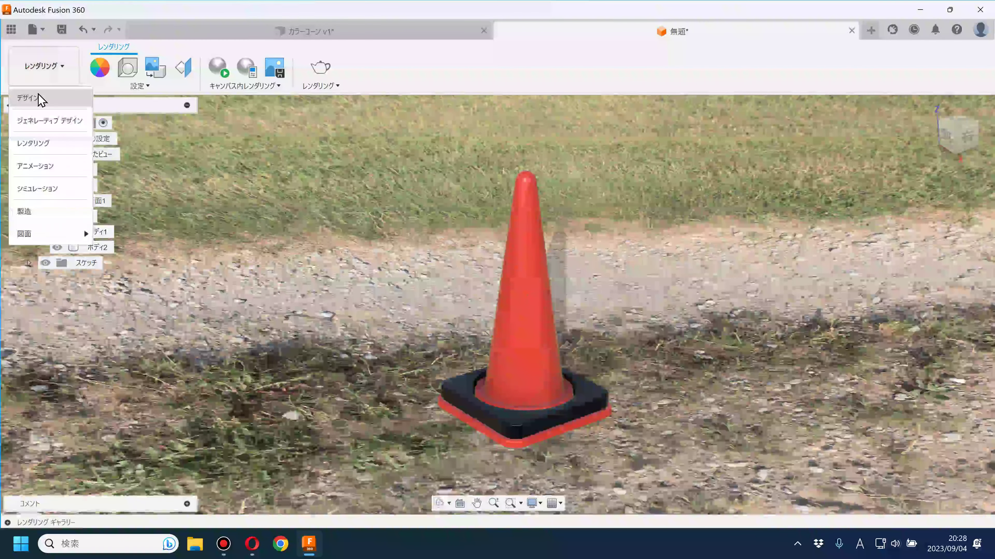
click(46, 125)
click(56, 247)
middle_drag(247, 299, 249, 289)
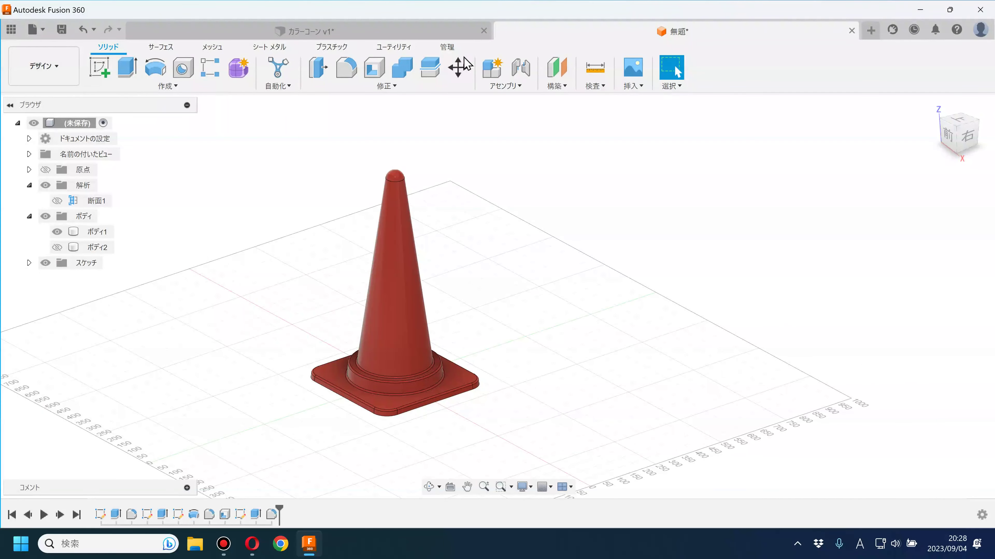
Step: Copy the cone body 20 mm down along Z as ボディ3, then show 断面1
click(461, 70)
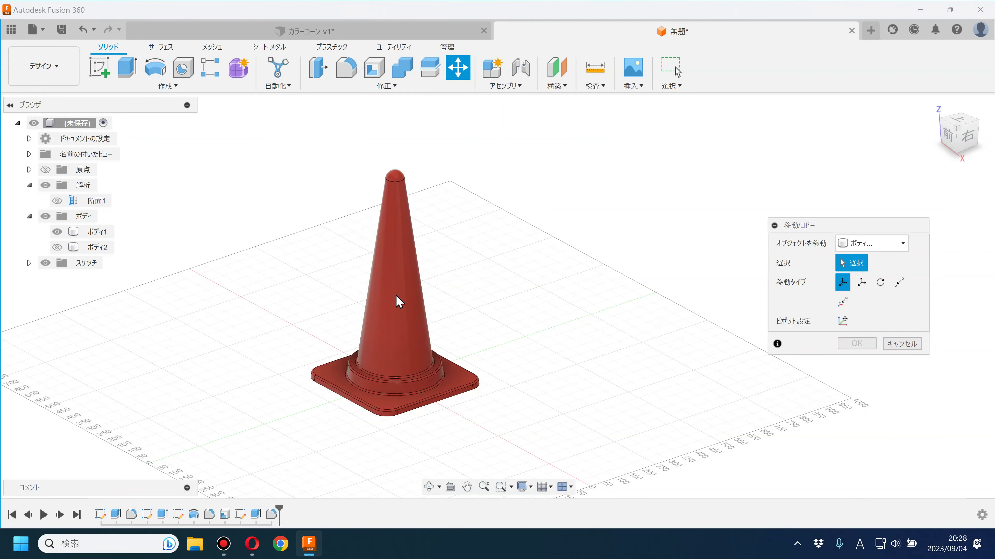
click(427, 285)
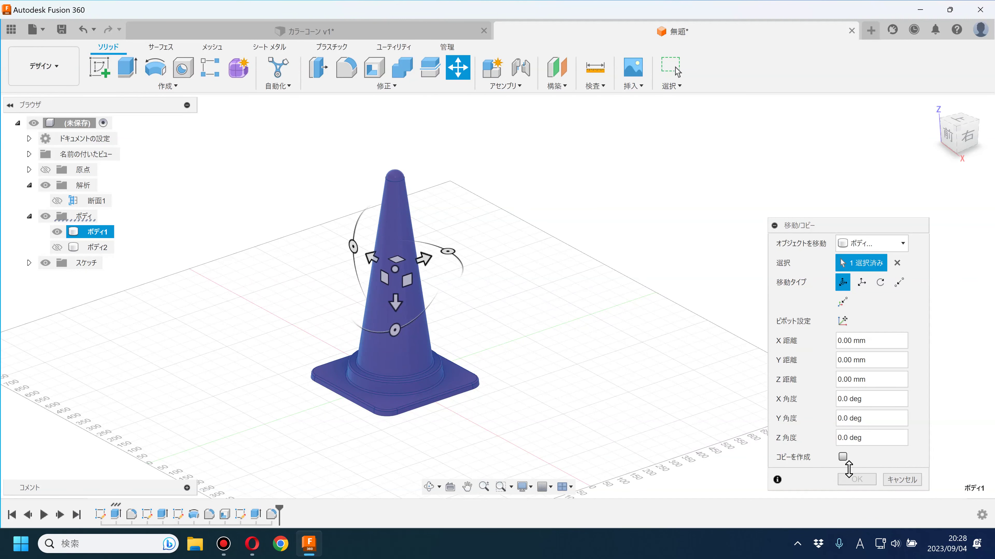
click(843, 457)
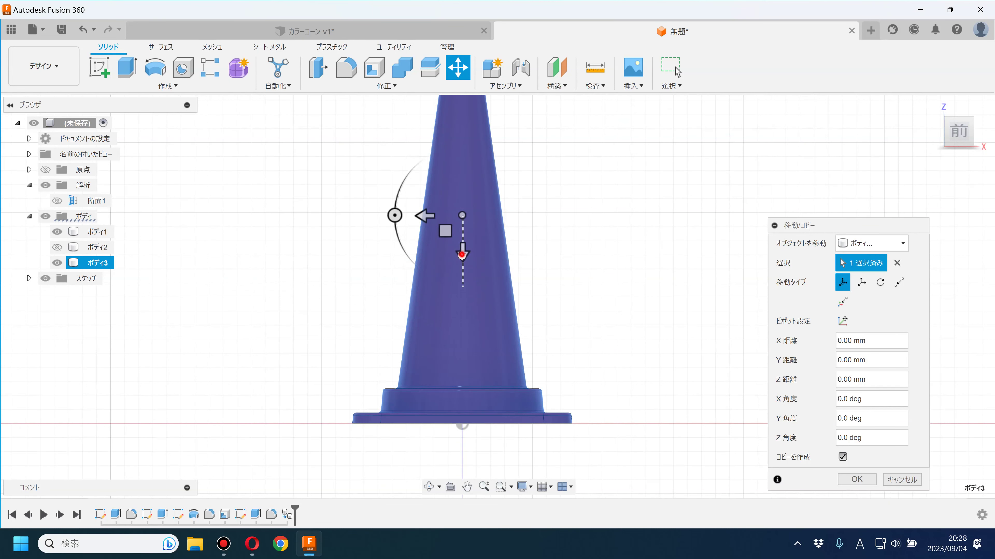
drag(462, 254, 462, 242)
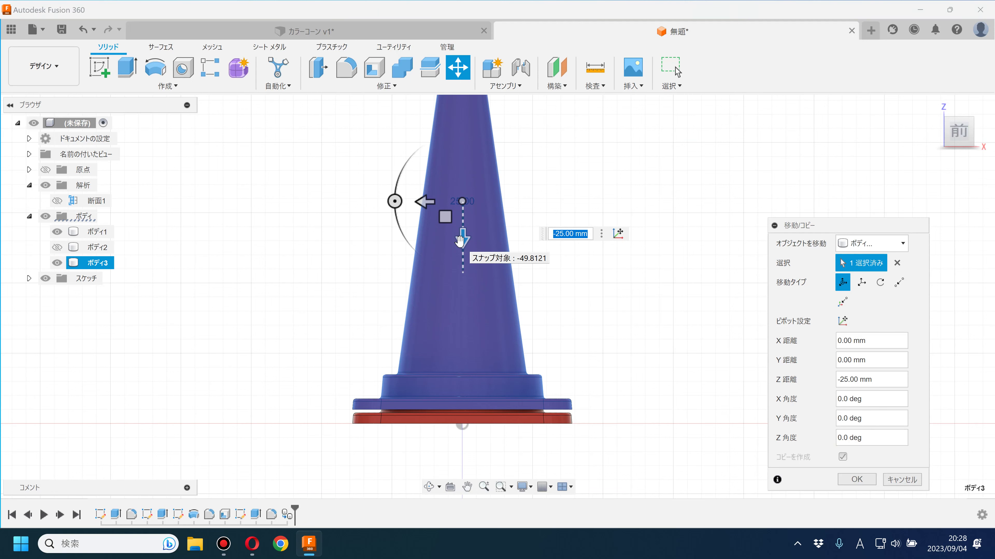
text(-20)
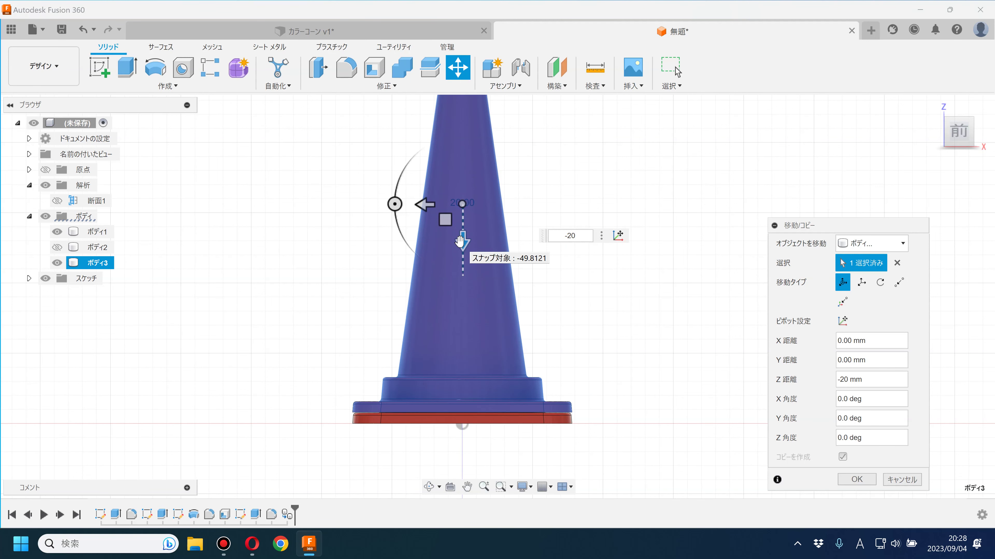
key(Return)
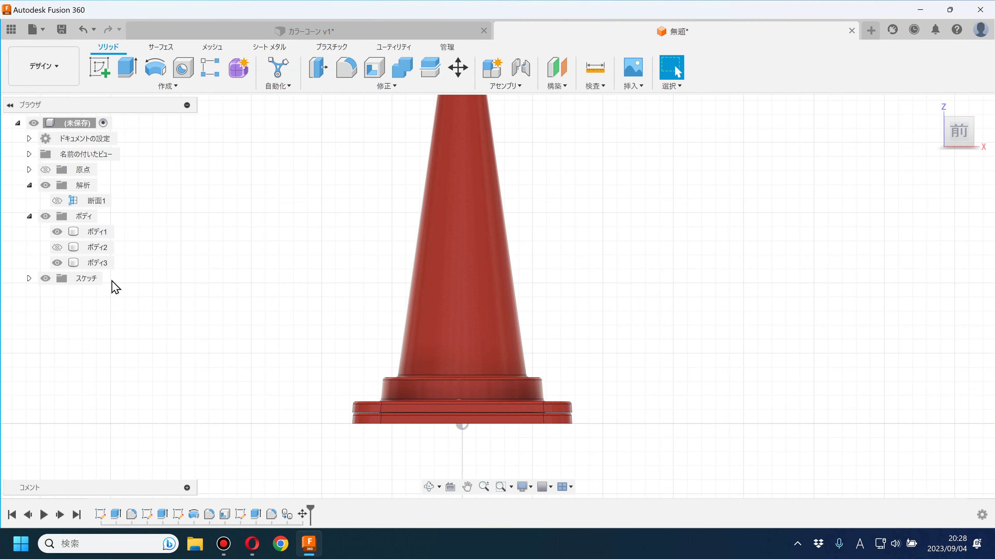
click(57, 201)
Step: Zoom and orbit around the sectioned cone to inspect the cut from perspective and above
scroll(397, 420, up, 3)
scroll(351, 424, up, 4)
scroll(345, 396, up, 2)
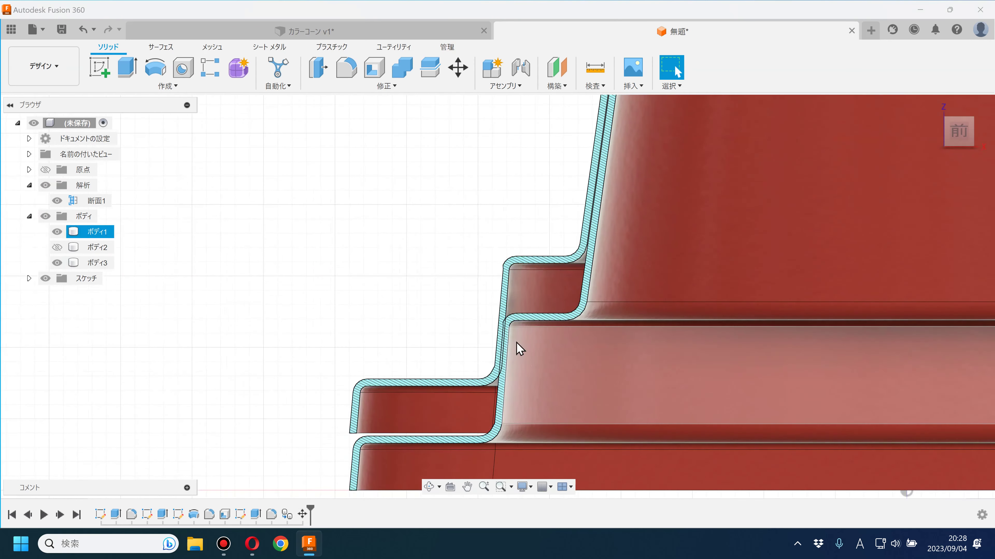
scroll(447, 382, up, 1)
scroll(431, 361, up, 2)
scroll(435, 382, down, 1)
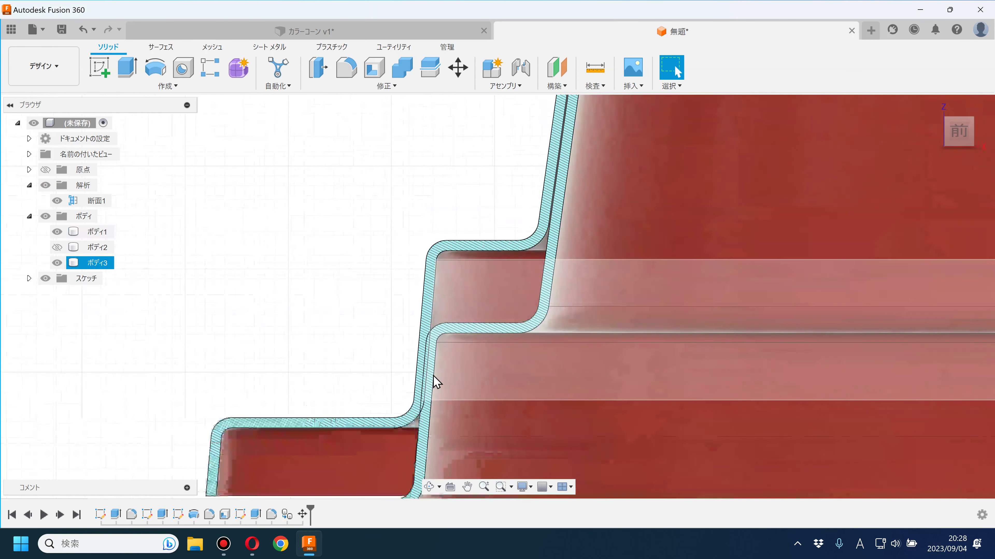
scroll(438, 391, down, 2)
scroll(371, 382, down, 3)
scroll(715, 391, down, 2)
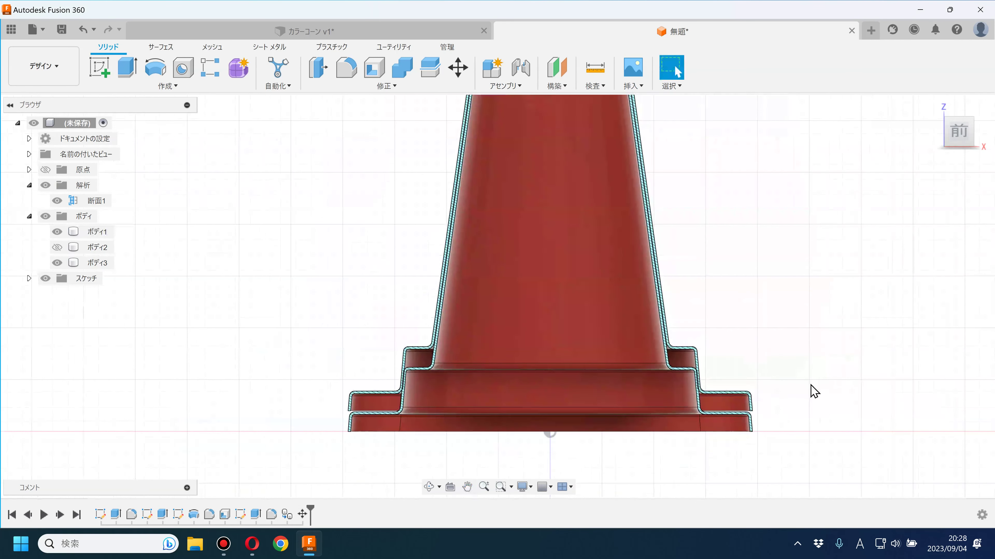
shift+middle_drag(781, 383, 761, 337)
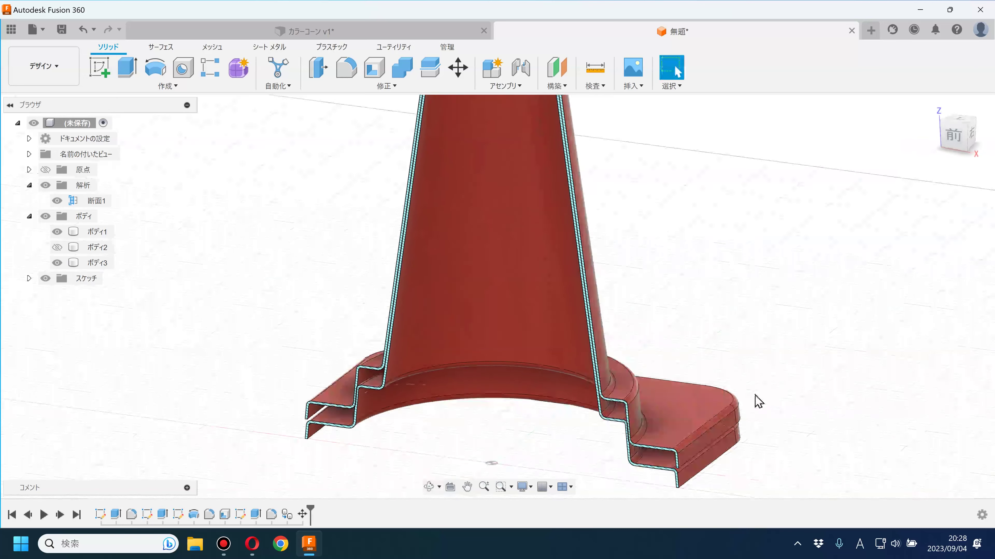
scroll(732, 368, down, 2)
mouse_move(706, 402)
shift+middle_down()
mouse_move(642, 362)
mouse_move(595, 351)
mouse_move(652, 361)
mouse_move(655, 371)
shift+middle_up()
Step: Hide ボディ3, show the black base body ボディ2, and turn off section 断面1
click(57, 263)
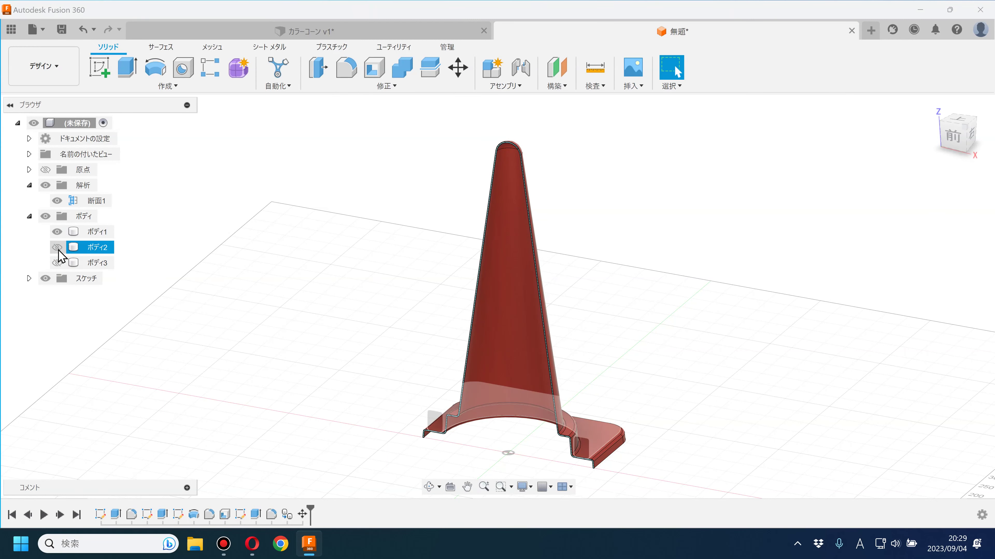
click(57, 247)
click(58, 200)
mouse_move(289, 293)
shift+middle_down()
mouse_move(788, 333)
mouse_move(678, 338)
shift+middle_up()
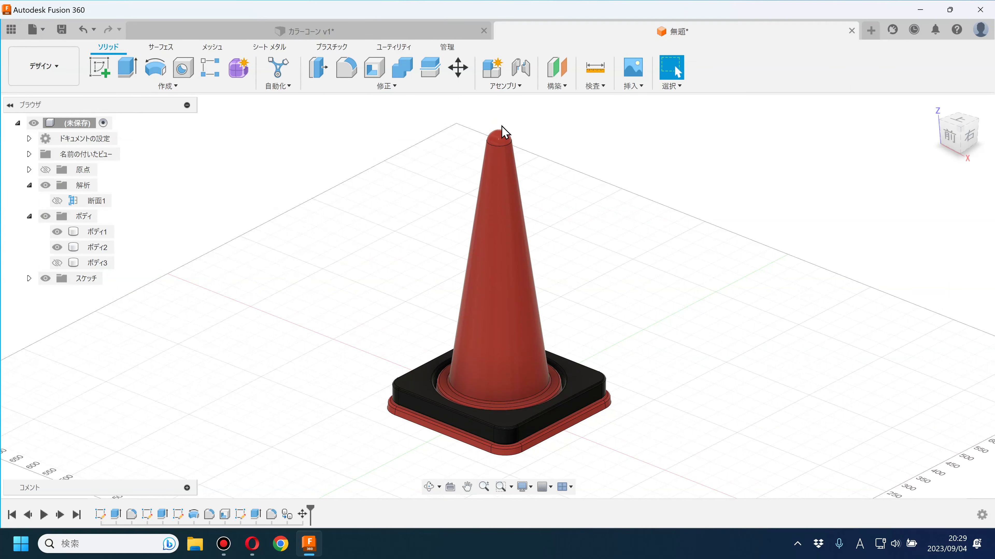
click(176, 87)
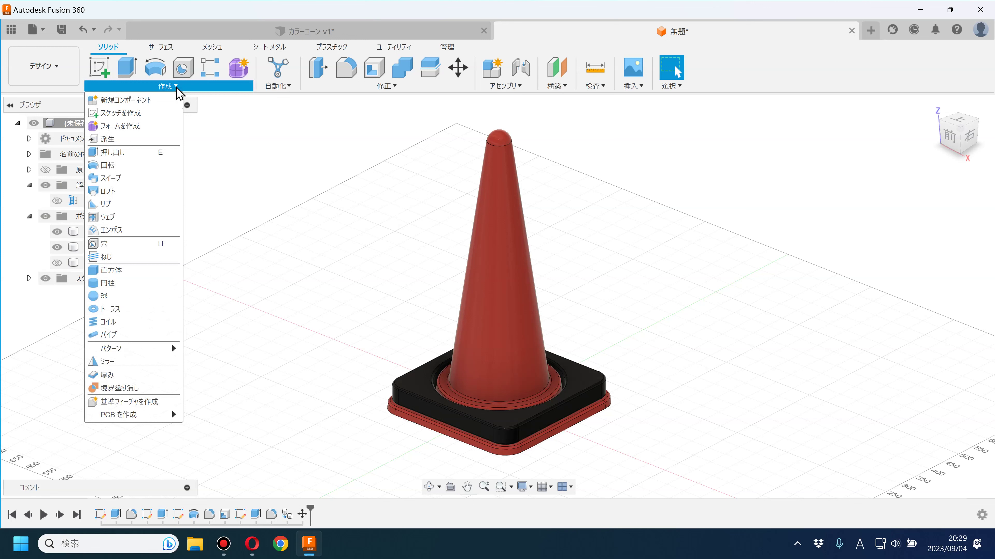
Step: Hide the black base and start a Rectangular Pattern of the cone body ボディ1 along the vertical axis
click(274, 300)
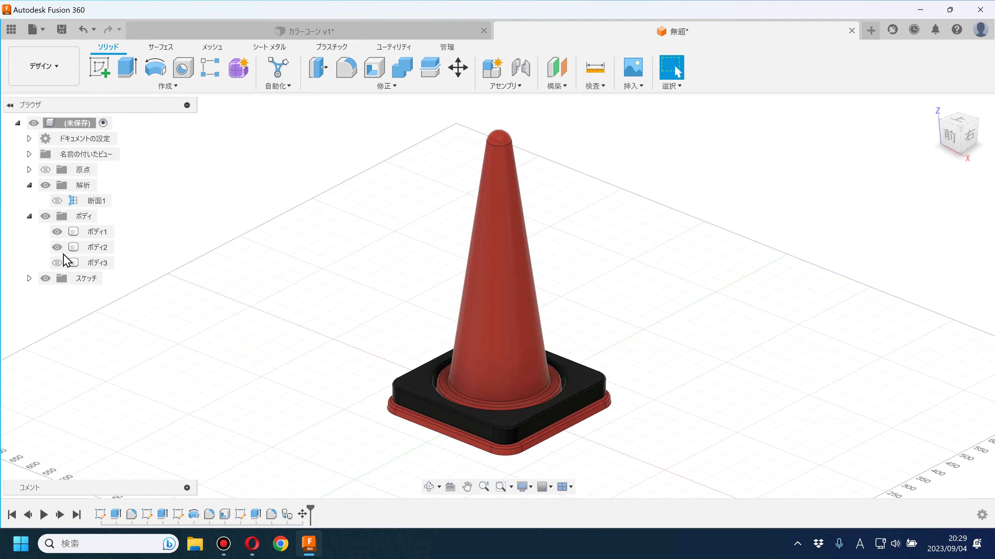
click(57, 247)
click(212, 72)
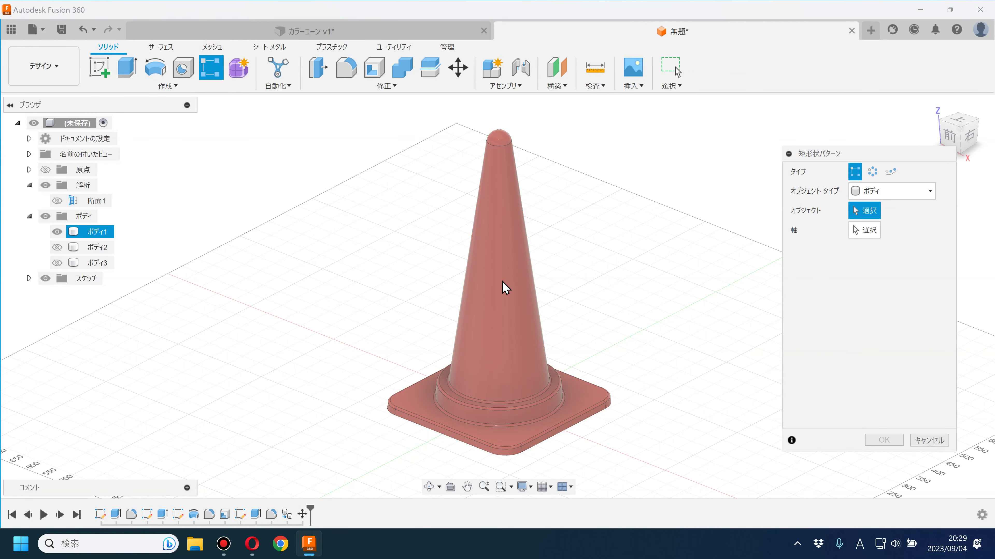
click(500, 364)
click(864, 235)
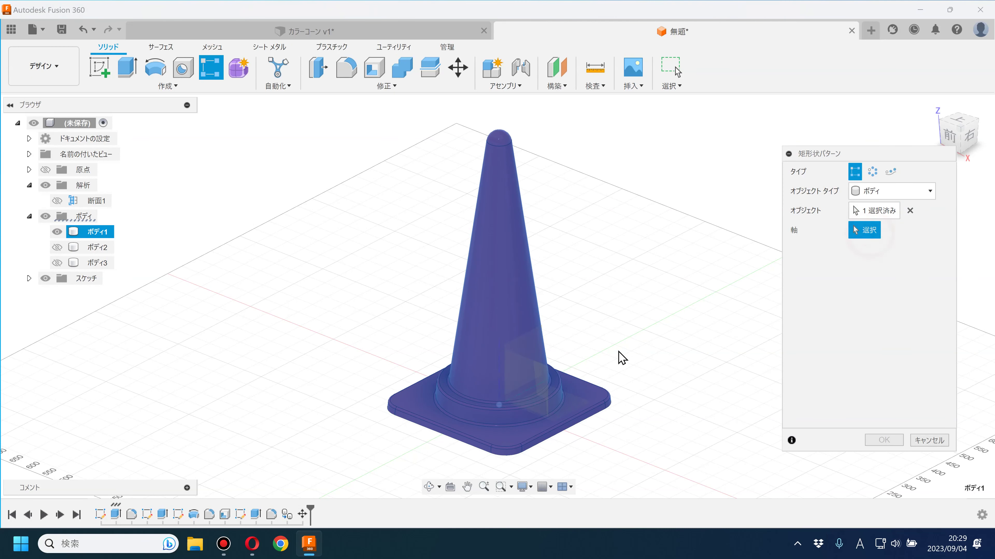
click(500, 372)
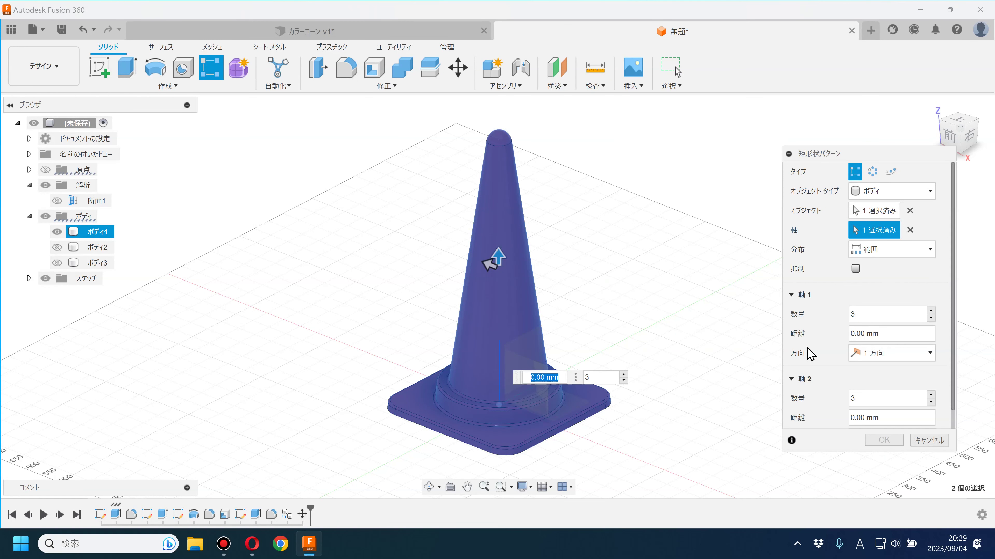
Step: Set the pattern distribution to 間隔 with 20 mm spacing and 11 copies, and confirm
click(890, 252)
click(868, 277)
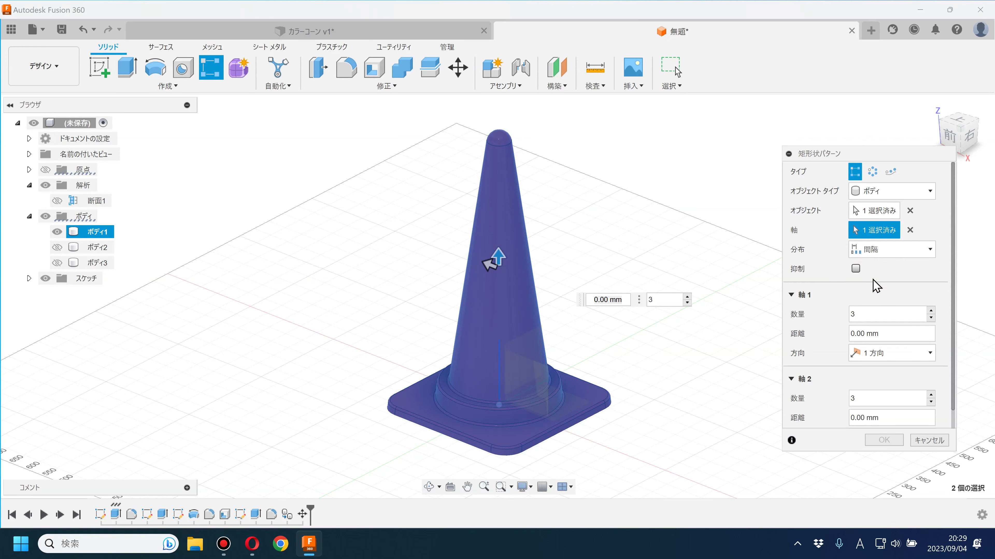
click(881, 334)
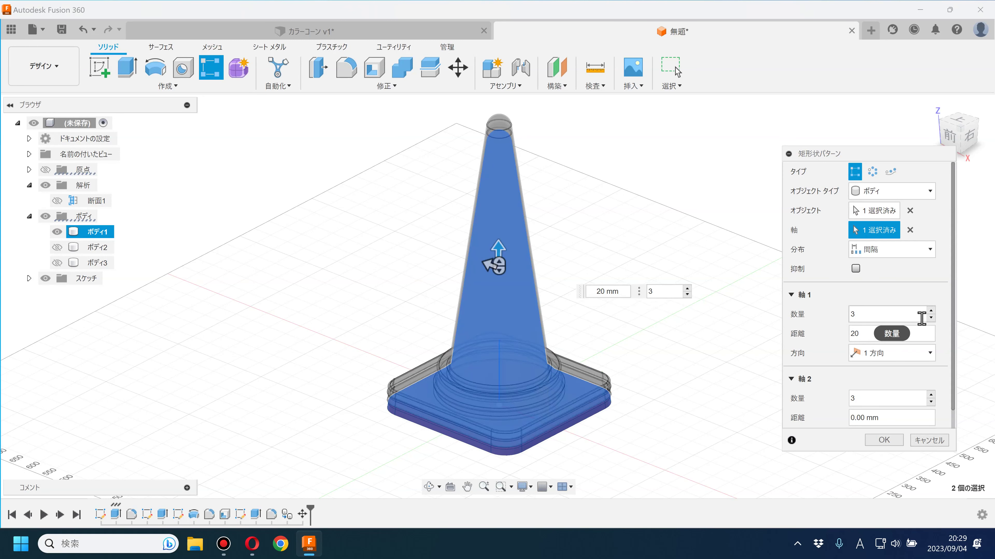
mouse_move(930, 314)
text(20)
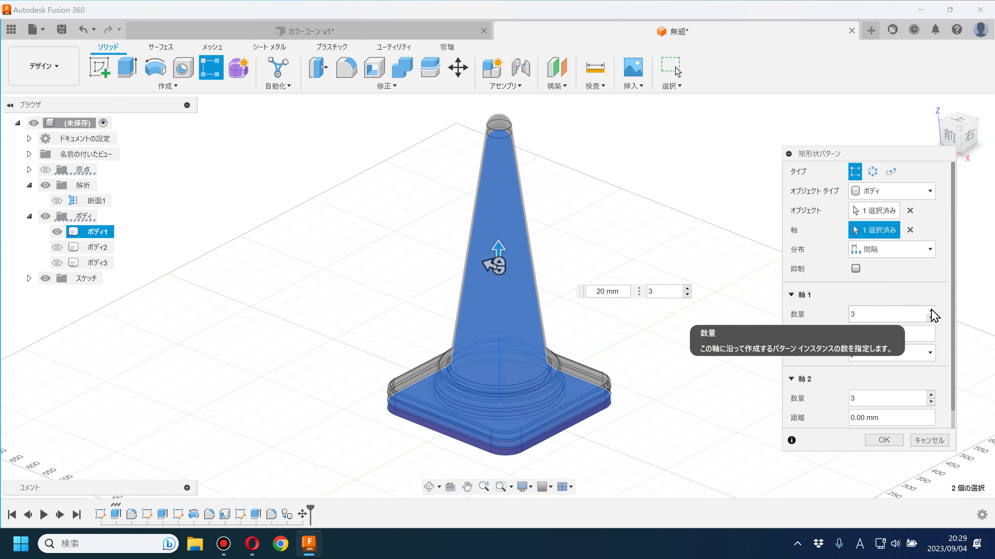
click(930, 310)
click(931, 310)
click(931, 310)
click(931, 310)
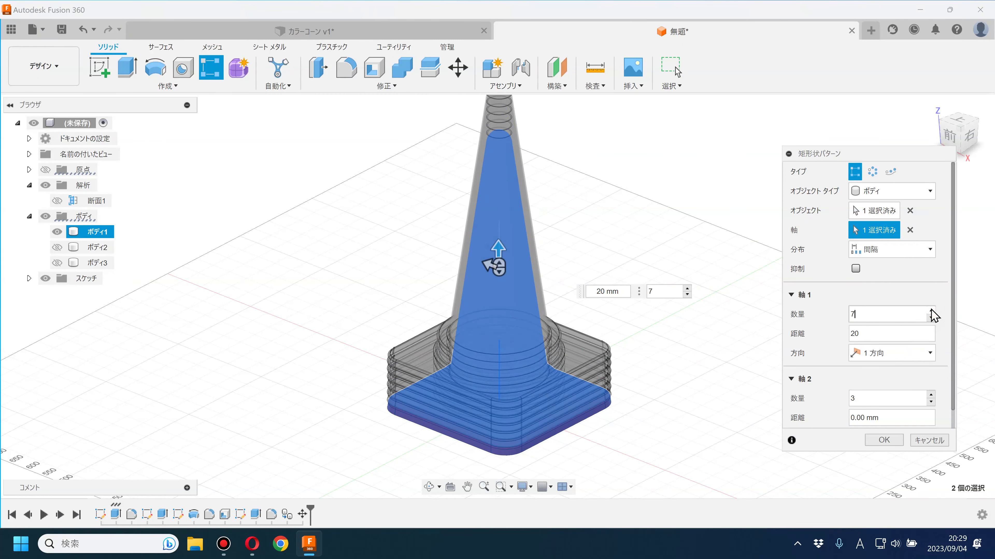
click(931, 310)
click(931, 310)
click(931, 310)
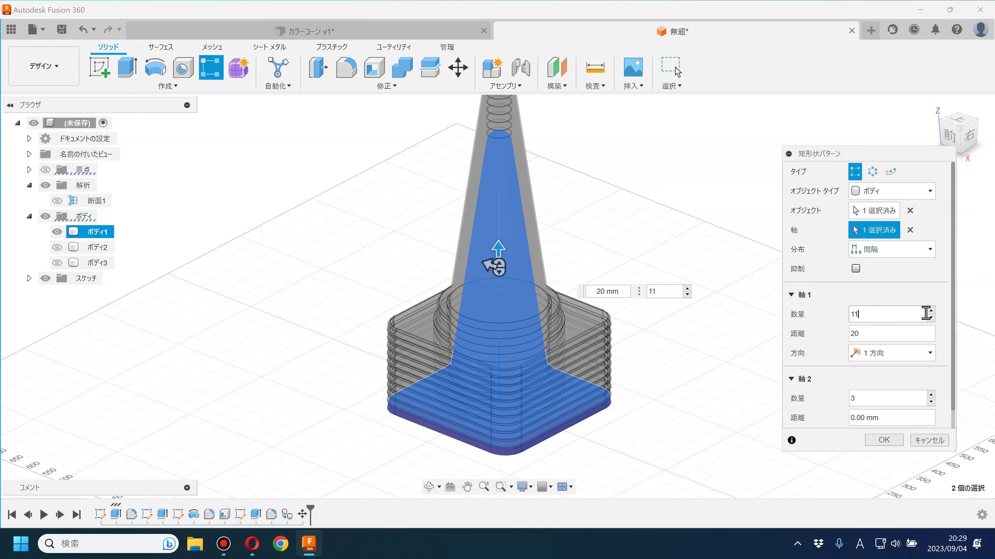
click(884, 440)
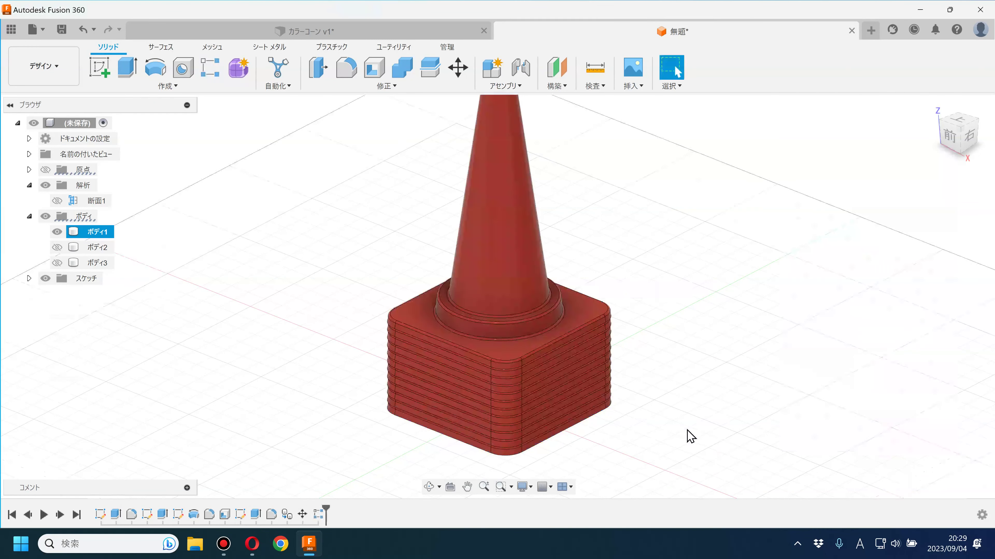
Step: Toggle section 断面1 on to inspect the cut stack from the front, then hide it again
click(57, 201)
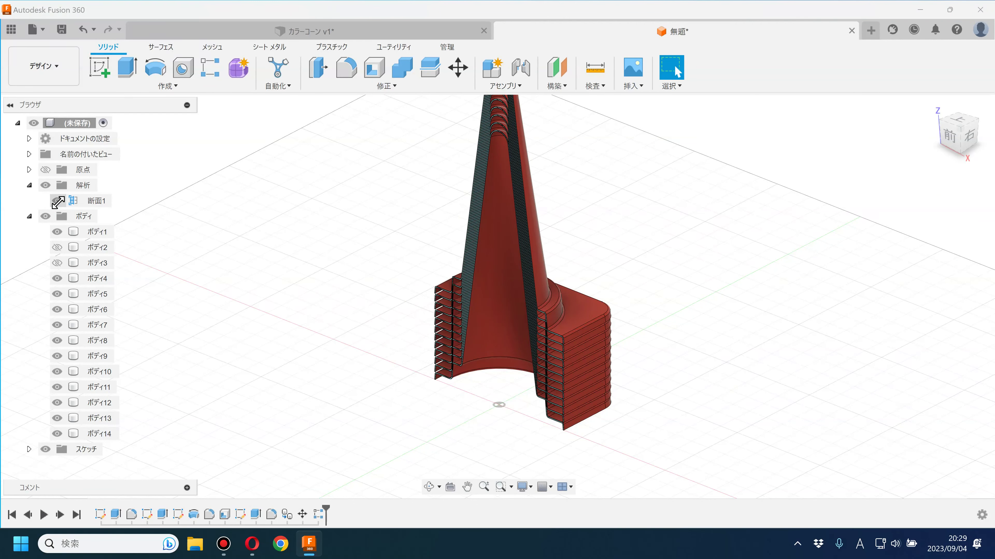
click(950, 136)
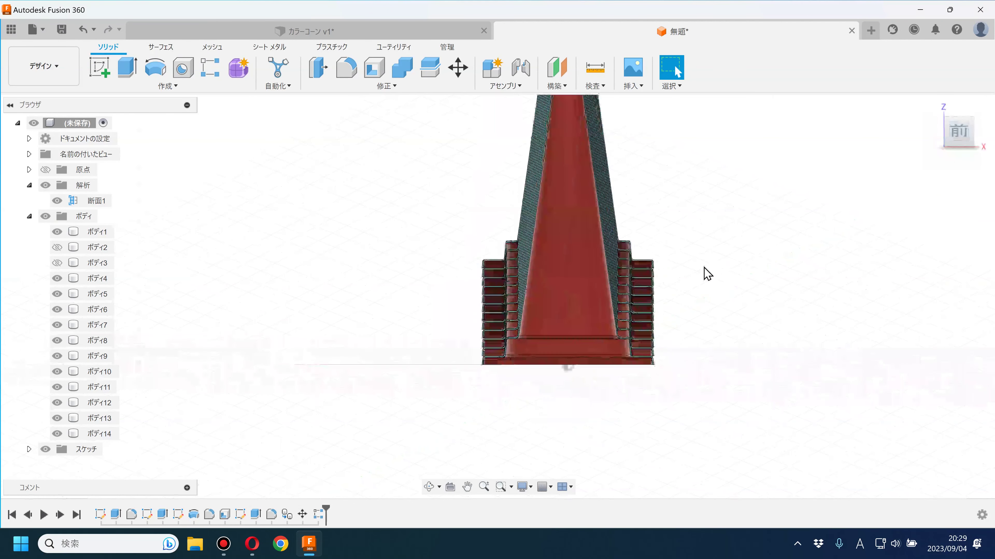
mouse_move(658, 353)
shift+middle_down()
mouse_move(599, 363)
mouse_move(606, 371)
shift+middle_up()
click(57, 201)
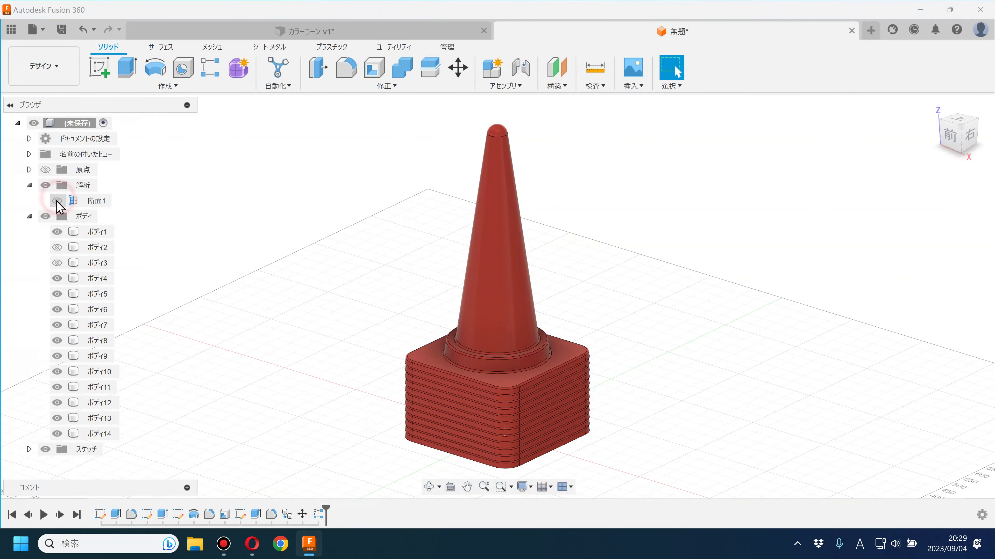
scroll(552, 404, up, 3)
scroll(528, 351, up, 4)
scroll(529, 351, up, 3)
scroll(509, 314, up, 3)
scroll(312, 333, down, 4)
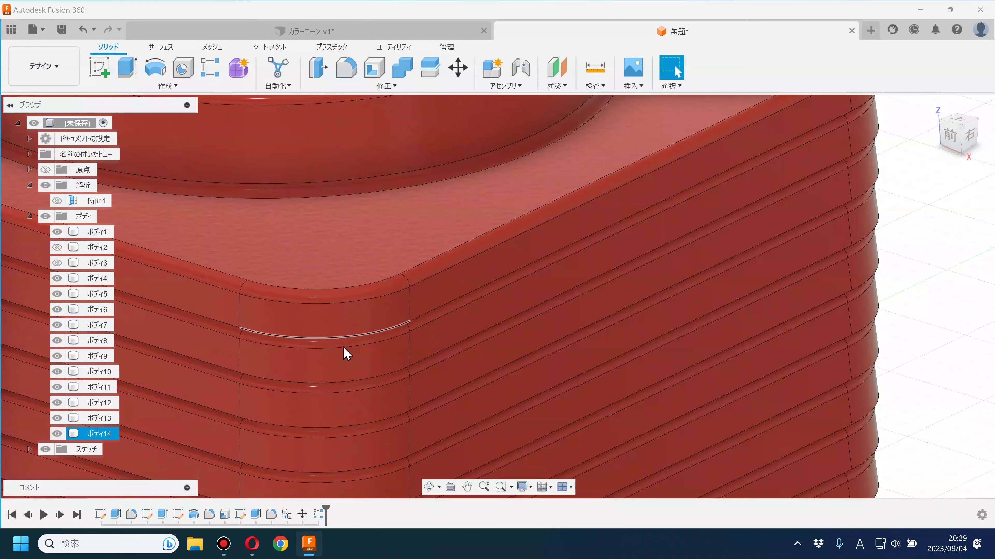
scroll(349, 357, down, 4)
scroll(430, 376, down, 3)
scroll(243, 350, down, 1)
key(Escape)
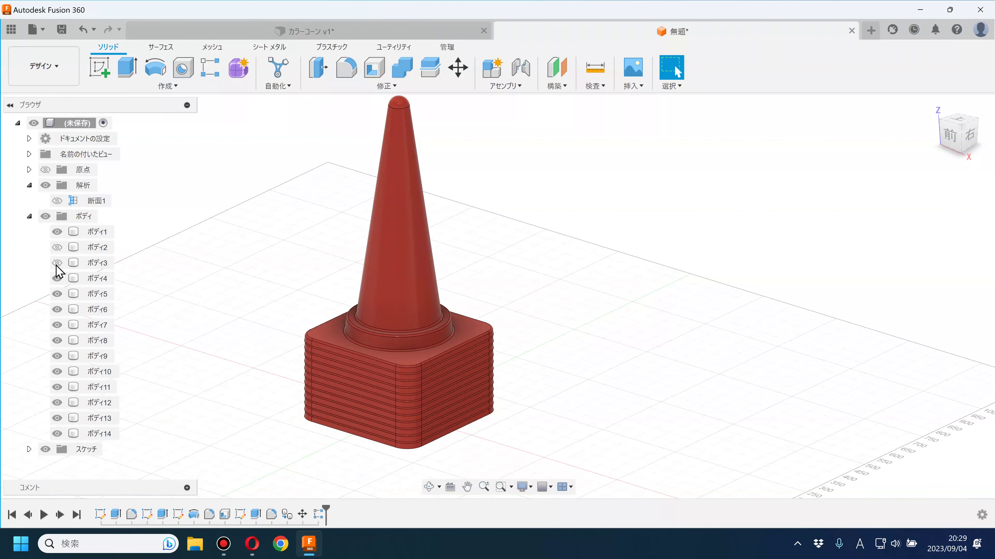
Step: Roll the timeline back to after フィレット3 and inspect the single cone's base
drag(326, 507, 279, 507)
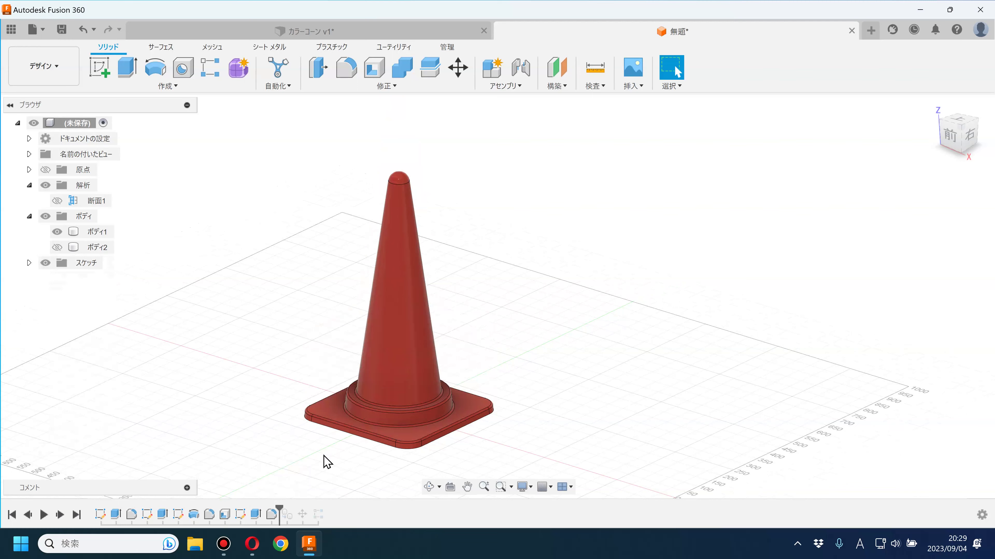
scroll(328, 459, up, 1)
scroll(368, 451, up, 5)
mouse_move(408, 442)
middle_down()
mouse_move(407, 344)
mouse_move(262, 337)
middle_up()
scroll(282, 349, up, 3)
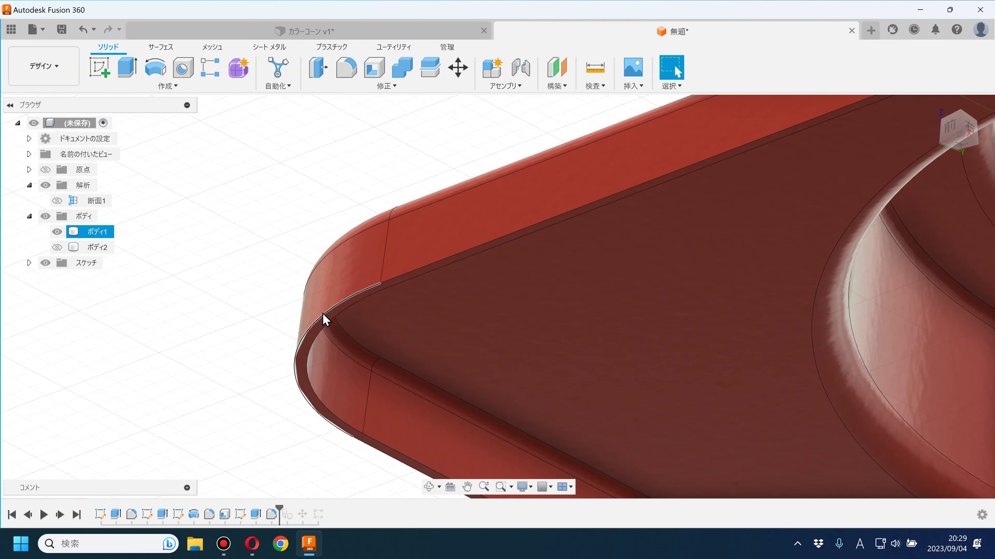
scroll(382, 295, down, 5)
scroll(615, 403, down, 3)
mouse_move(826, 345)
middle_down()
mouse_move(610, 345)
mouse_move(604, 400)
middle_up()
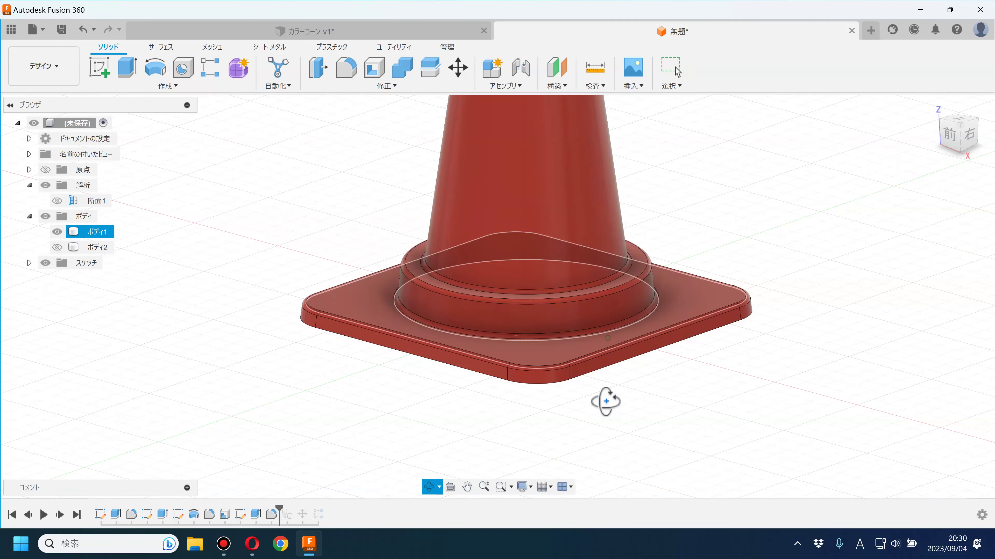
scroll(604, 400, down, 5)
middle_drag(675, 399, 542, 477)
key(Escape)
Step: Restore the full history with all stacked cones and collapse the ボディ and 解析 folders
drag(281, 509, 326, 510)
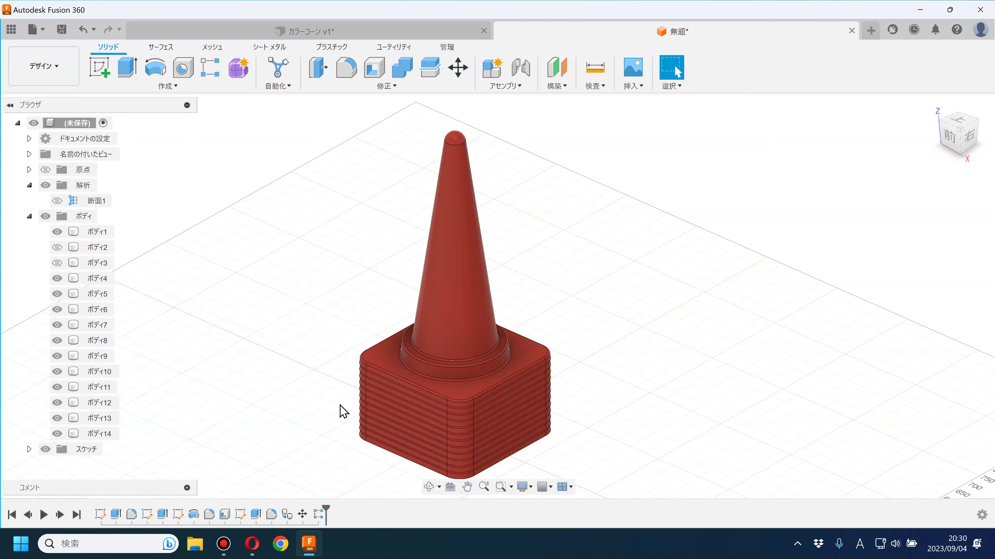
middle_drag(339, 407, 387, 405)
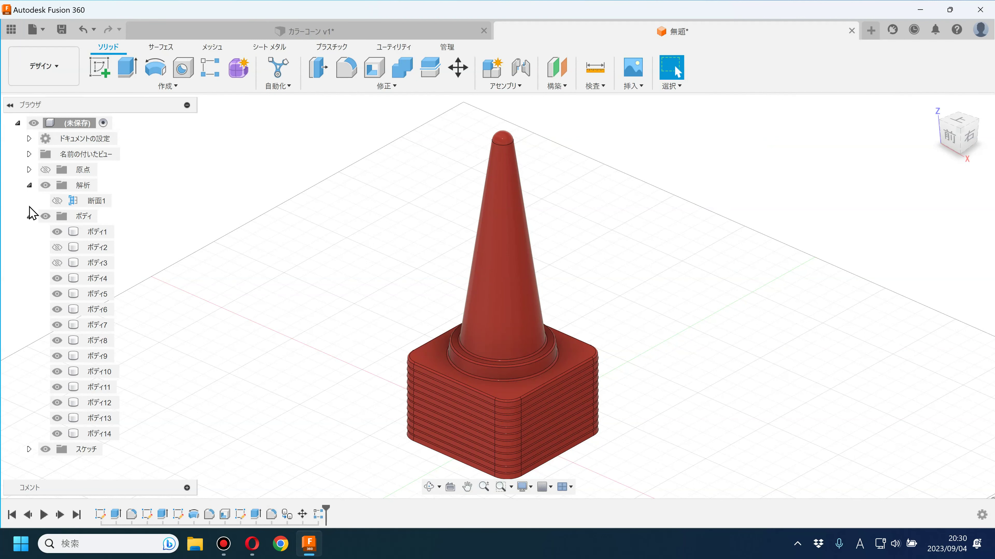
click(30, 217)
click(29, 186)
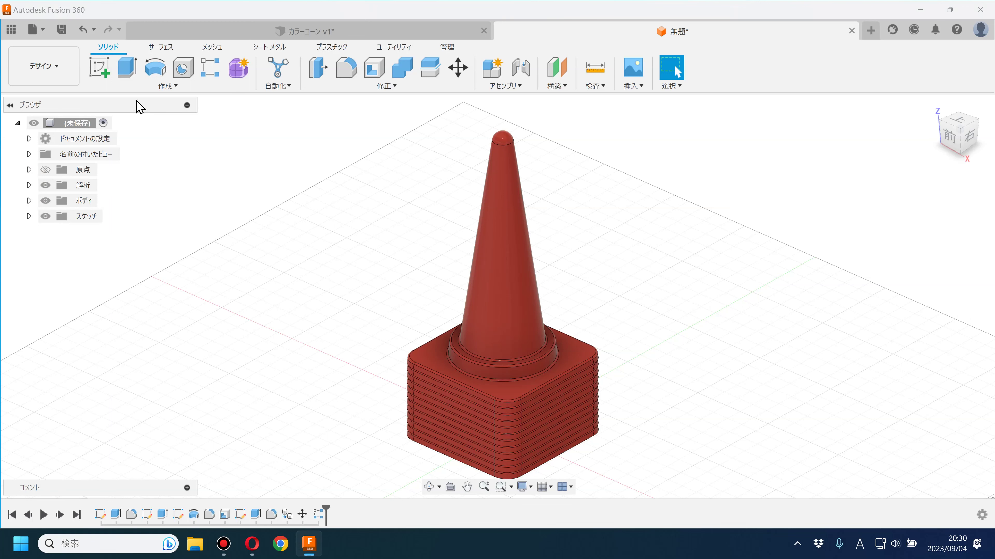
Step: Open the cone profile sketch from the timeline for editing and zoom in on it
click(151, 516)
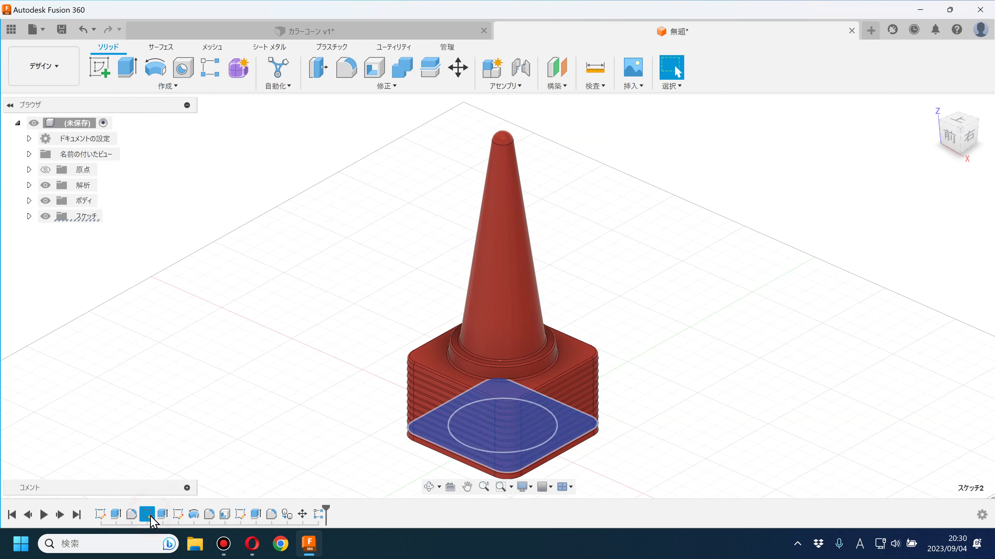
click(178, 515)
double_click(177, 516)
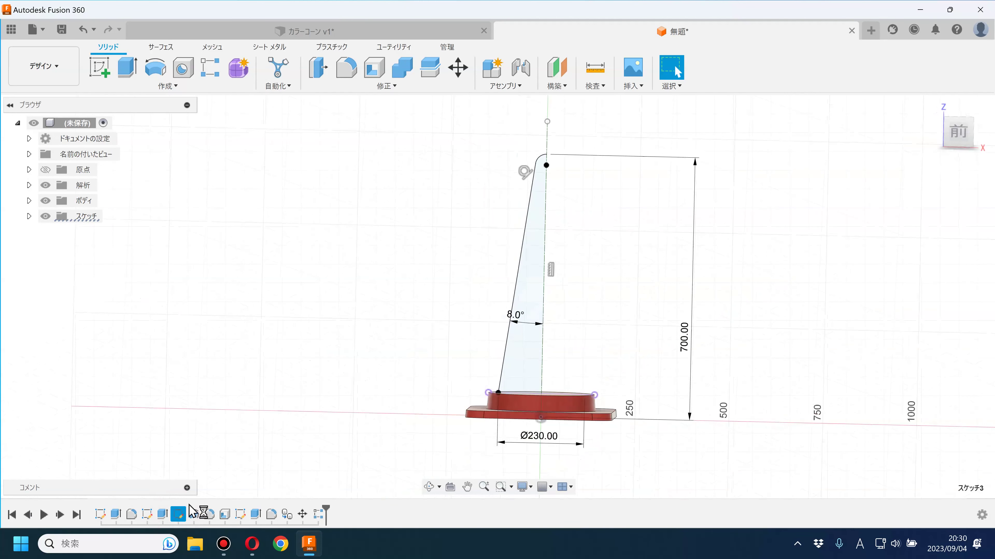
scroll(583, 392, up, 3)
scroll(578, 353, up, 2)
click(575, 351)
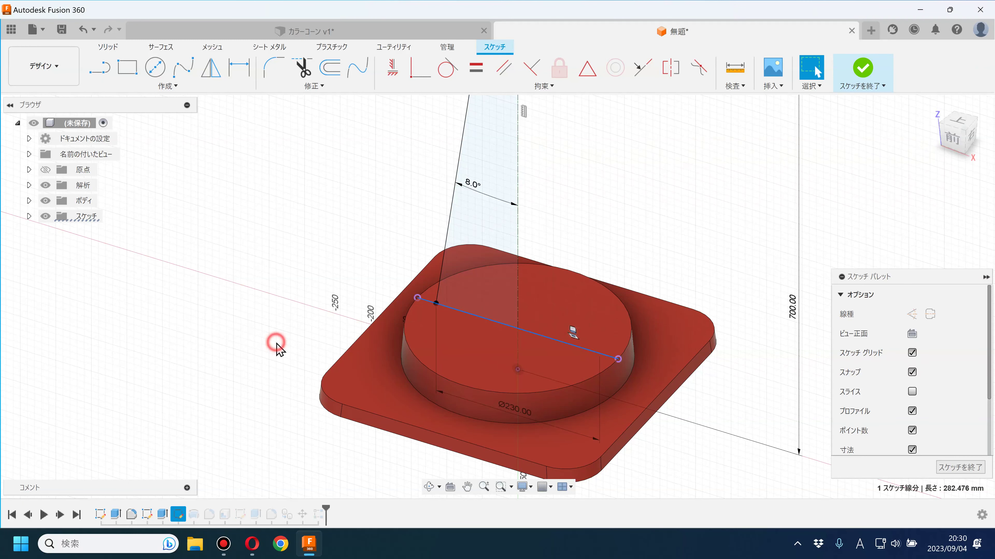
click(276, 345)
Step: Return to the front view, nudge the Ø230.00 dimension lower, and finish the sketch
scroll(391, 314, up, 3)
scroll(387, 307, up, 2)
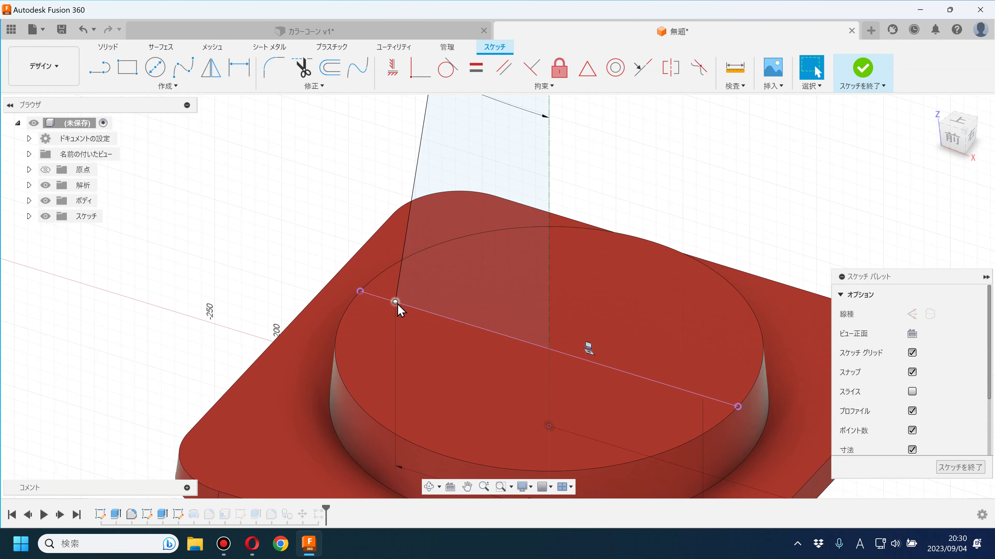
scroll(475, 225, down, 5)
scroll(474, 168, up, 5)
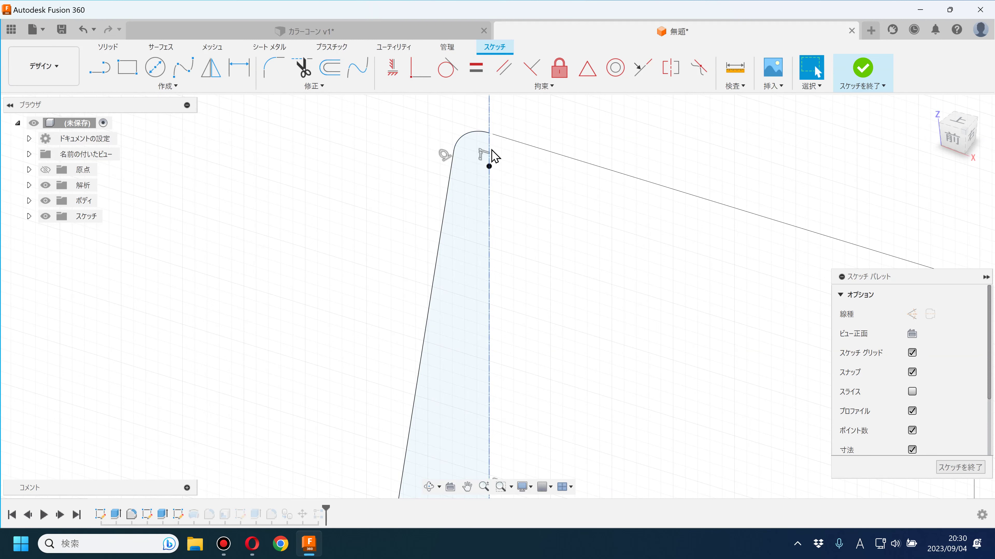
scroll(527, 251, down, 3)
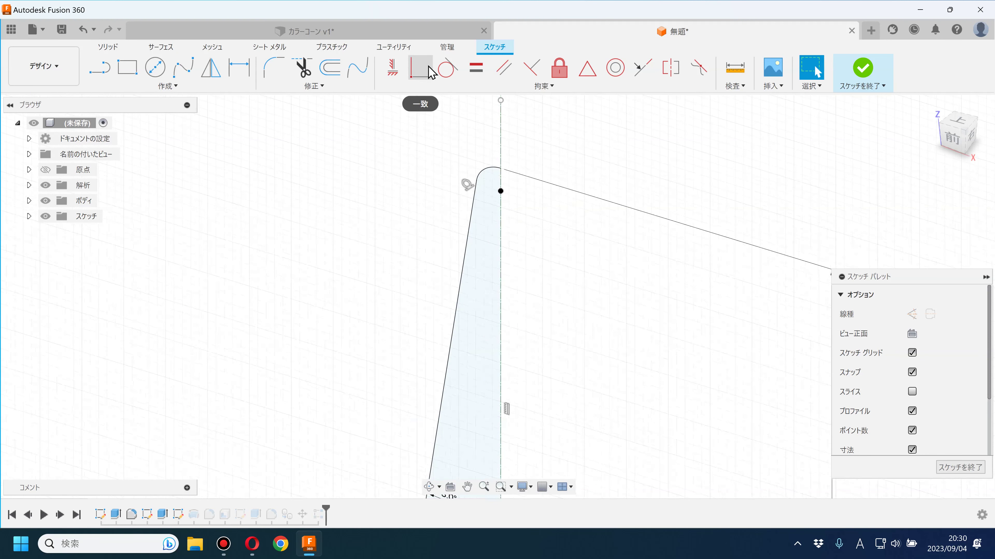
shift+middle_drag(401, 271, 526, 289)
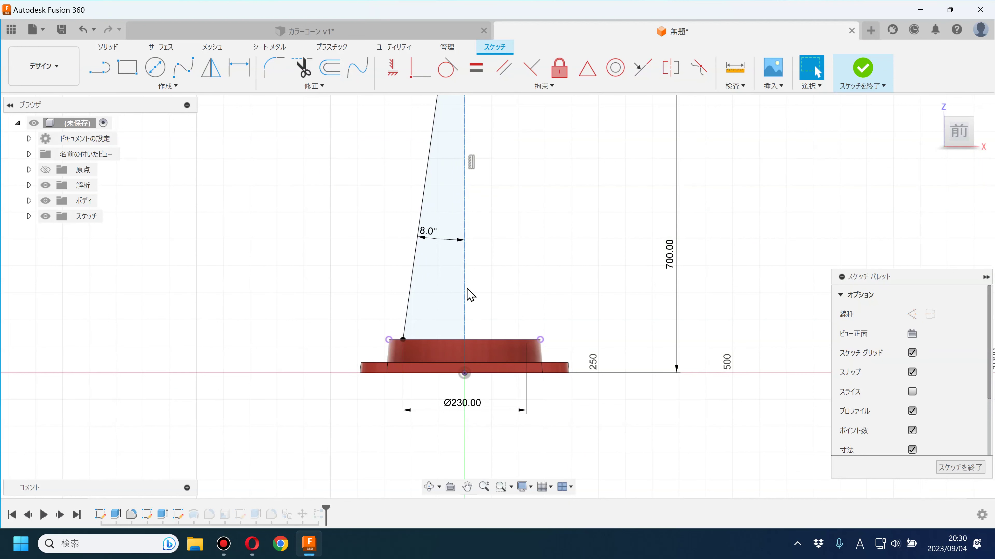
drag(469, 412, 469, 419)
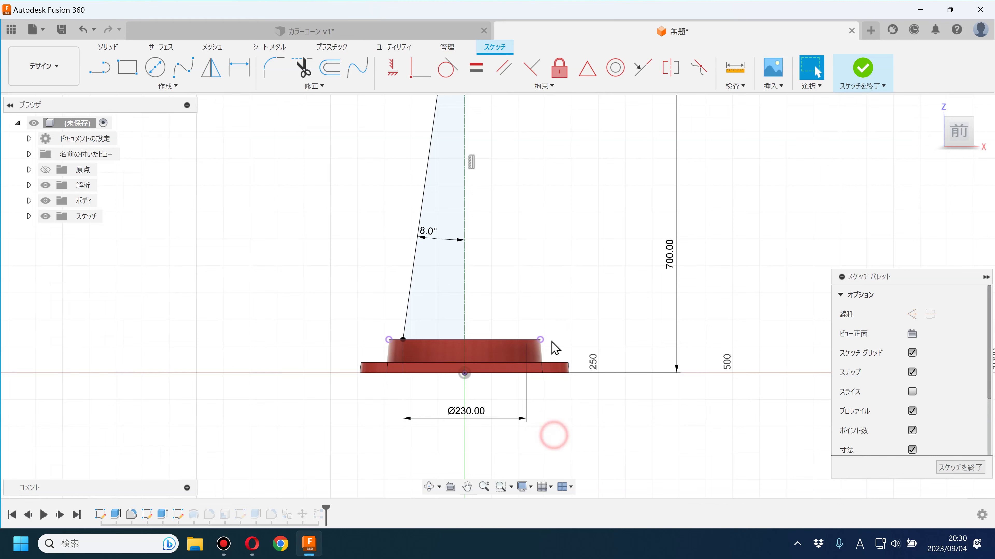
scroll(553, 434, down, 3)
click(872, 77)
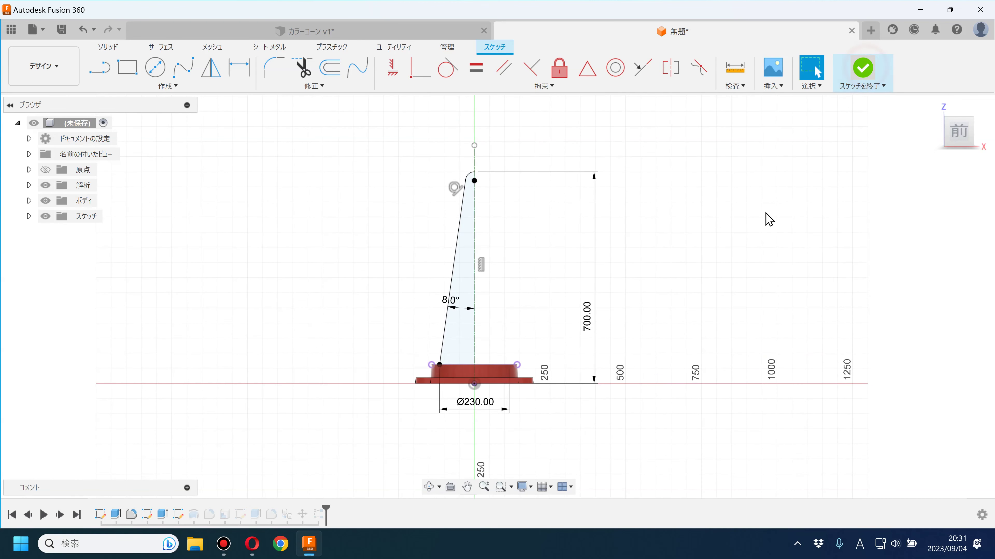
Step: Orbit to an angled view from above showing the full stack of nested red cones
mouse_move(620, 271)
shift+middle_down()
mouse_move(557, 291)
mouse_move(575, 314)
mouse_move(622, 310)
shift+middle_up()
drag(622, 310, 626, 319)
key(Escape)
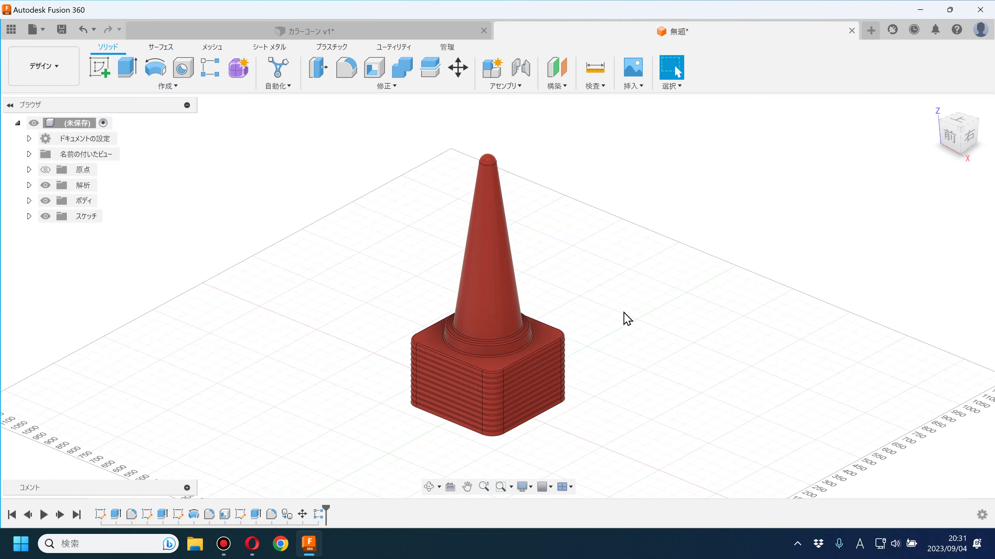